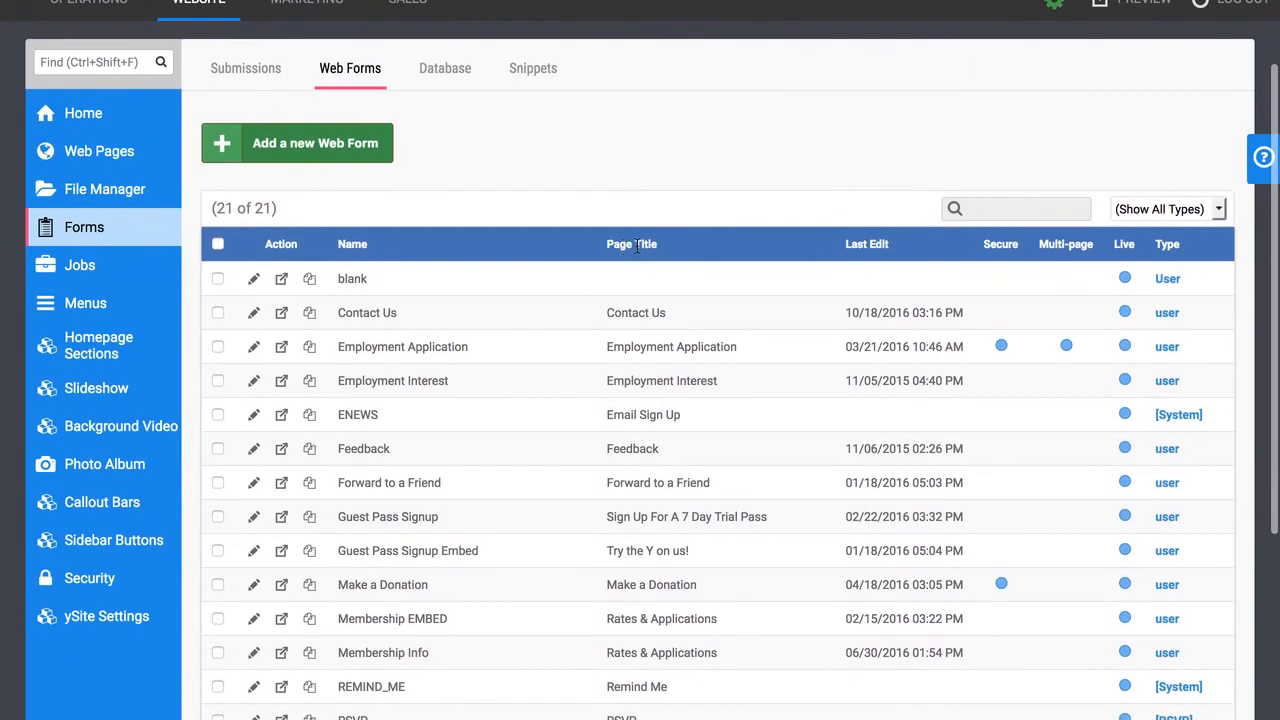
Duplicate the Contact Us web form to create Contact Us_copy in the Web Forms list.
scroll(615, 250, up, 1)
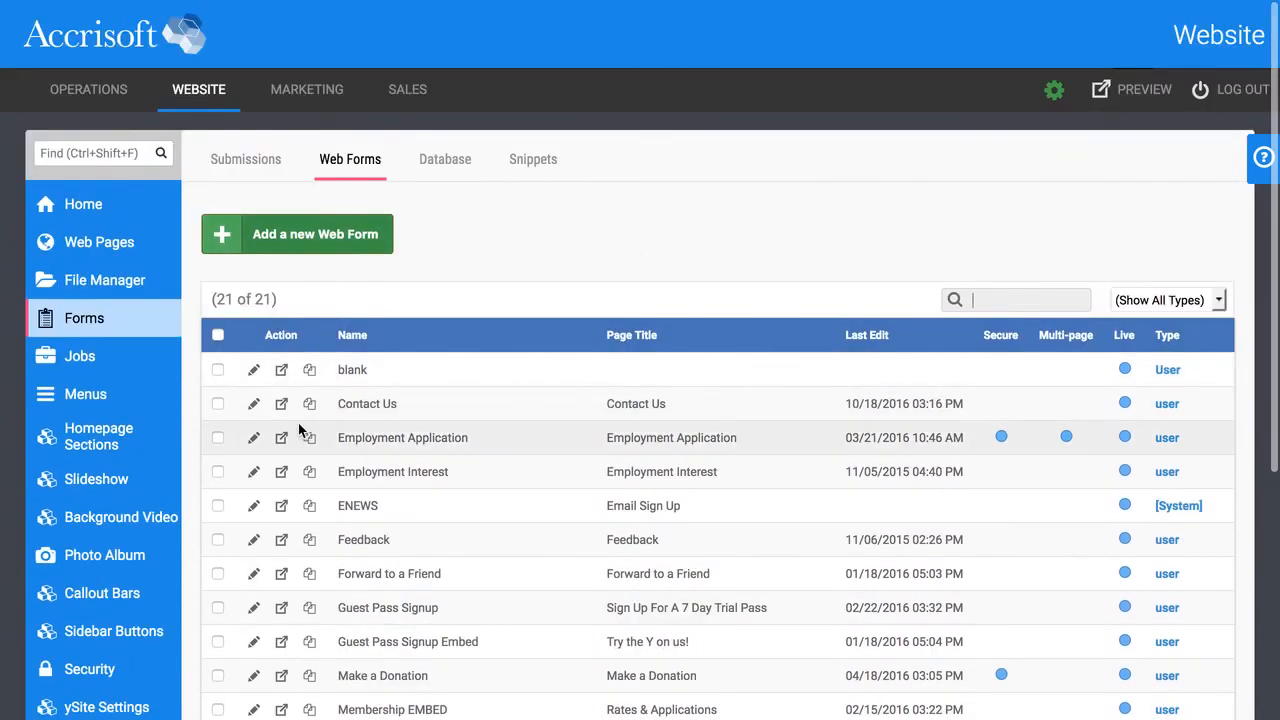
scroll(296, 424, down, 1)
scroll(307, 460, down, 1)
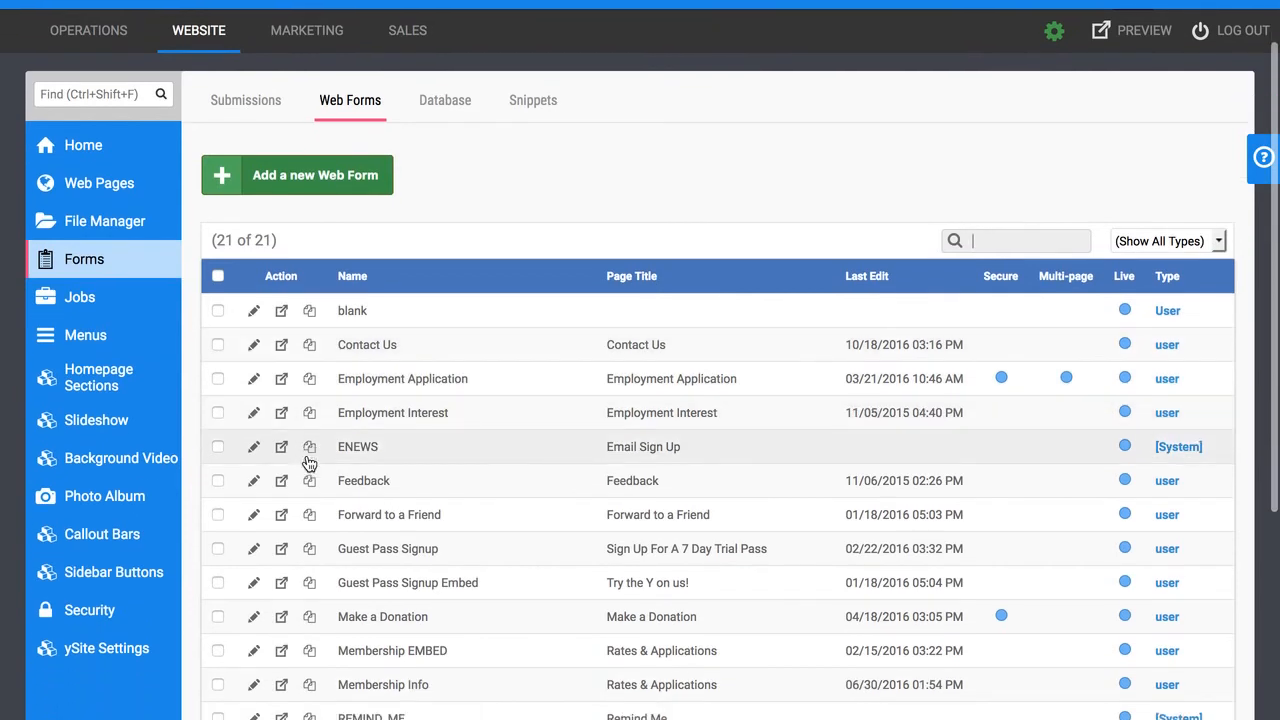
scroll(309, 460, up, 1)
click(314, 370)
scroll(314, 370, down, 1)
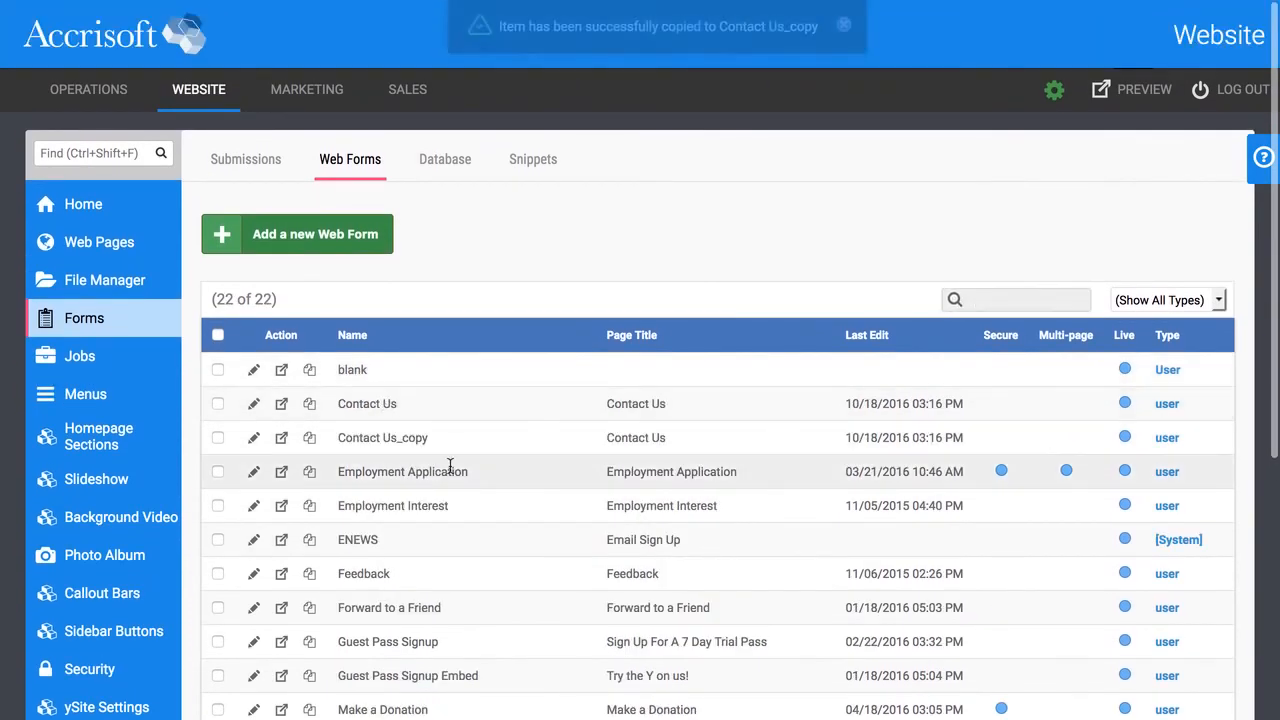
Delete the reCAPTCHA_v2 field from Contact Us_copy, leaving five fields.
click(259, 438)
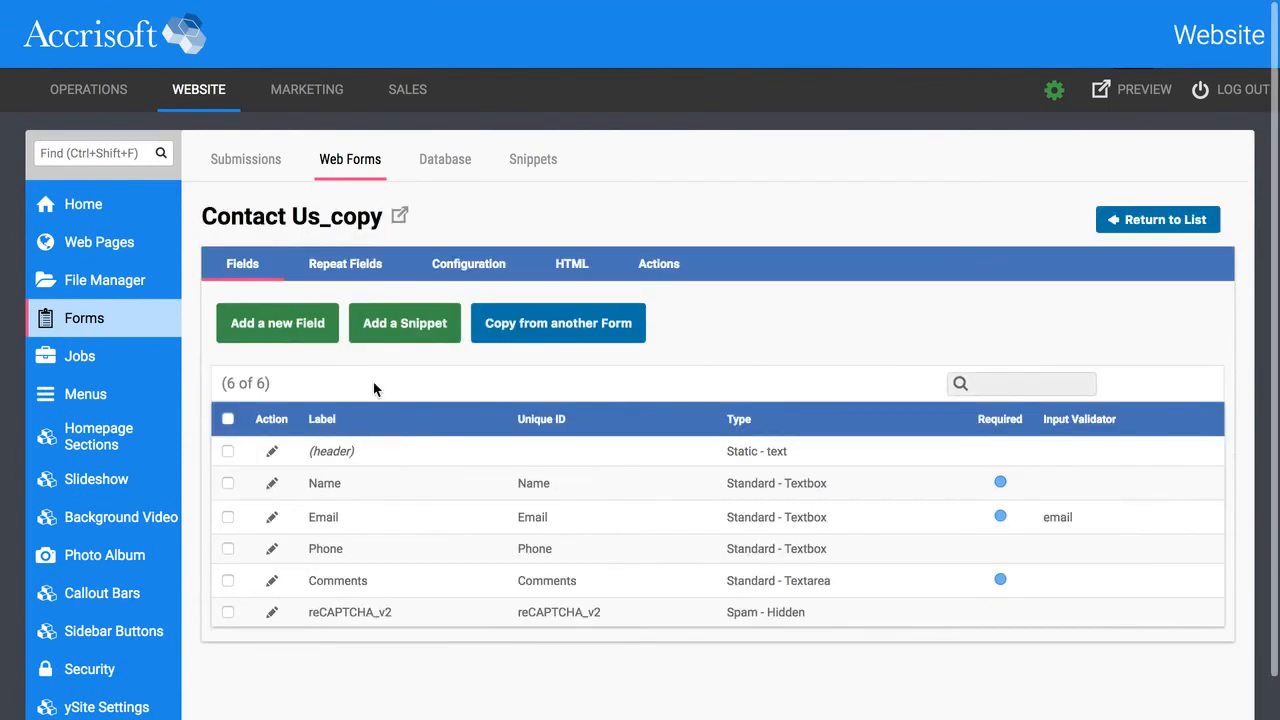
click(228, 612)
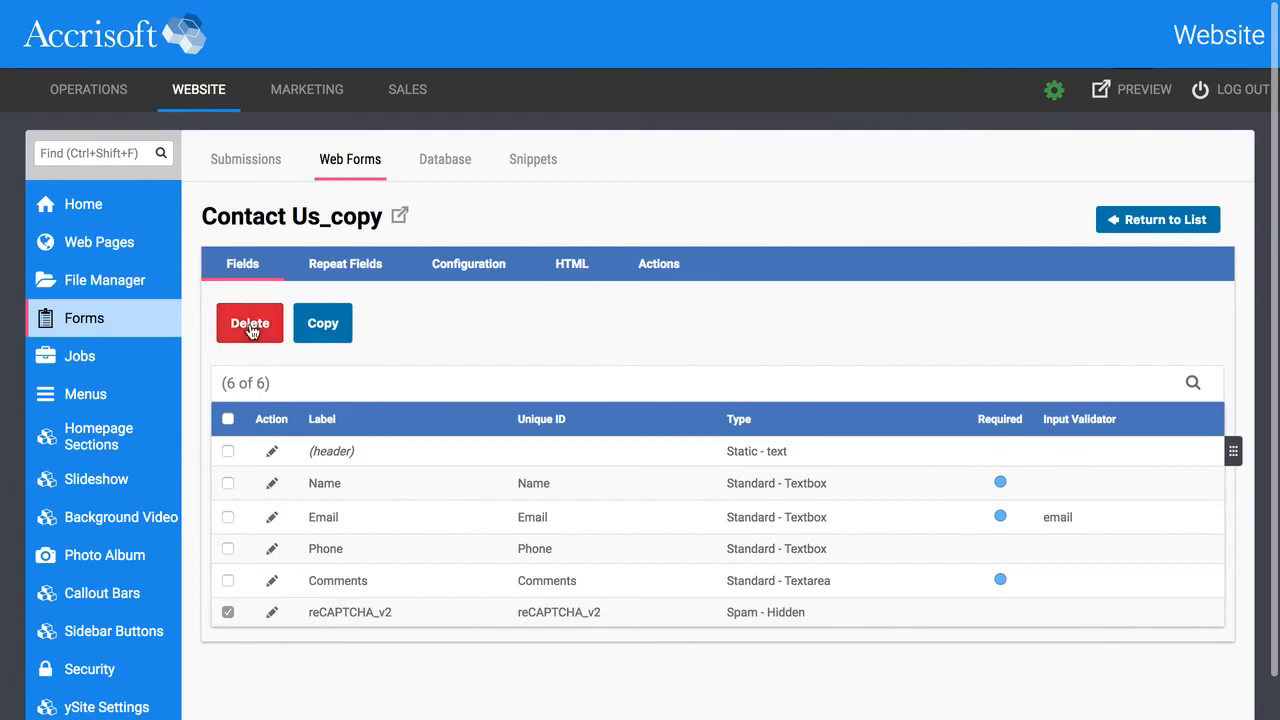
click(251, 327)
click(783, 424)
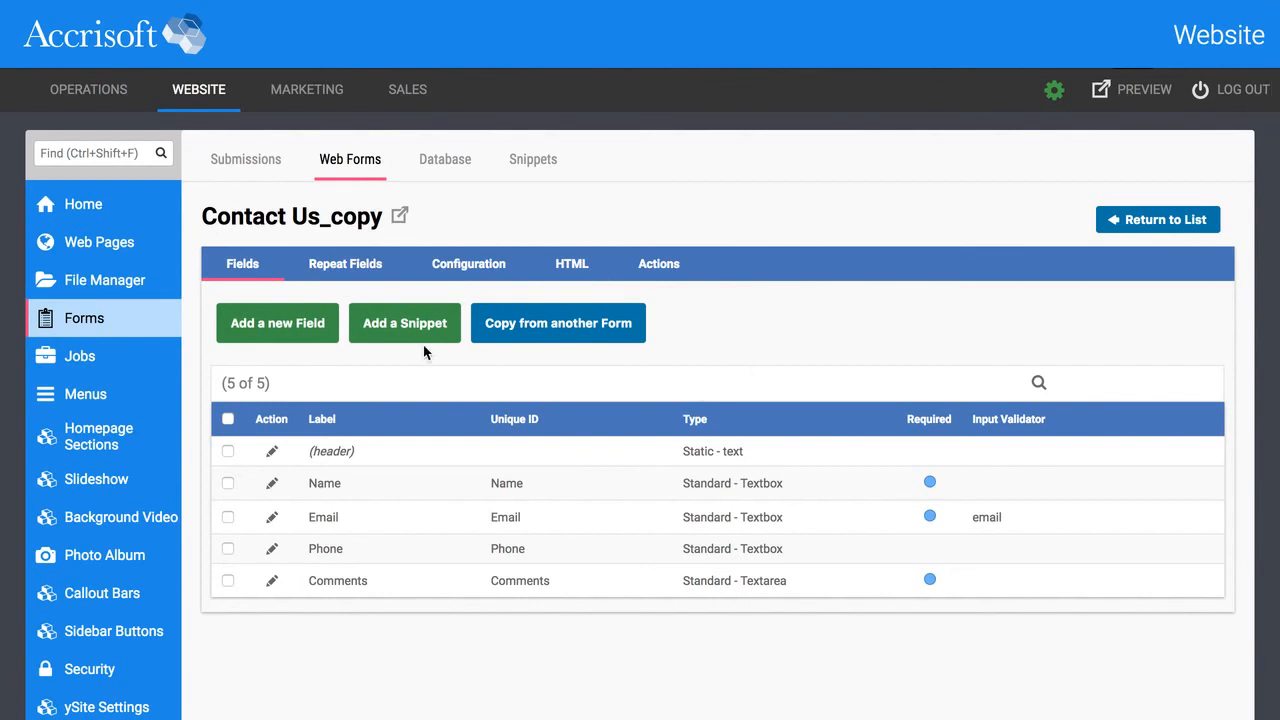
click(481, 265)
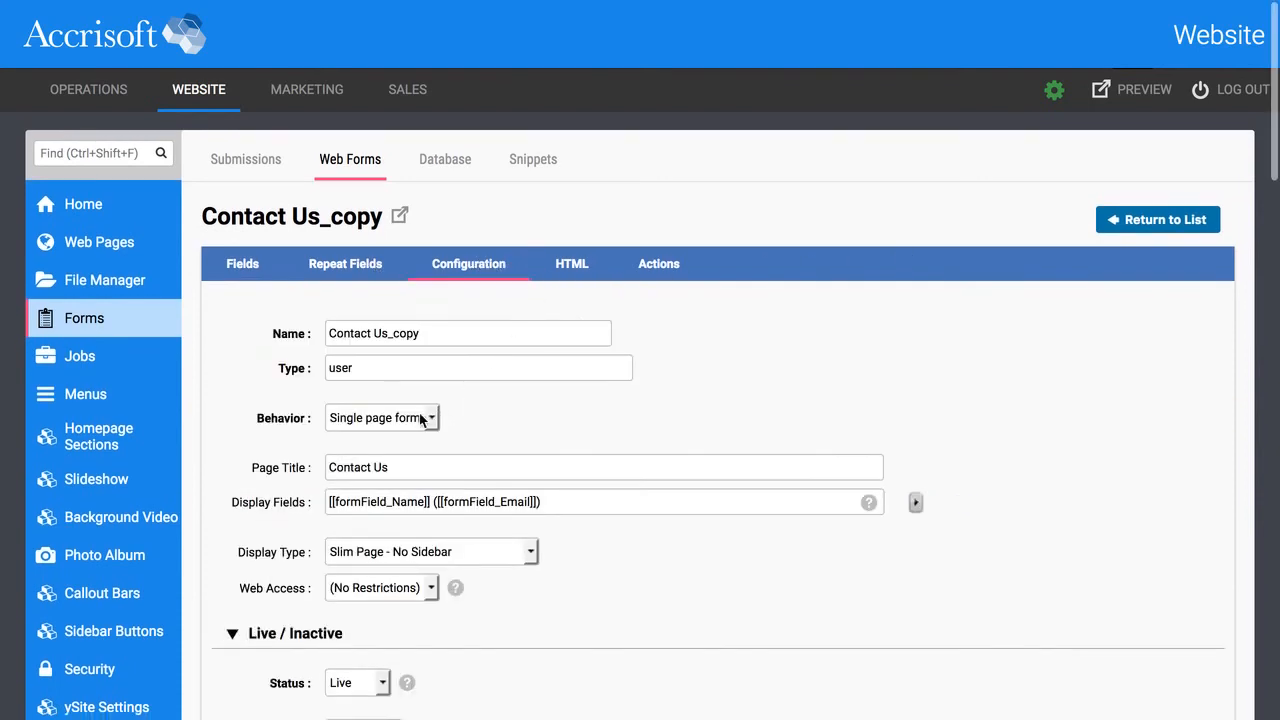
Set Contact Us_copy's Behavior to Multi-page form and save the configuration.
click(385, 419)
click(381, 456)
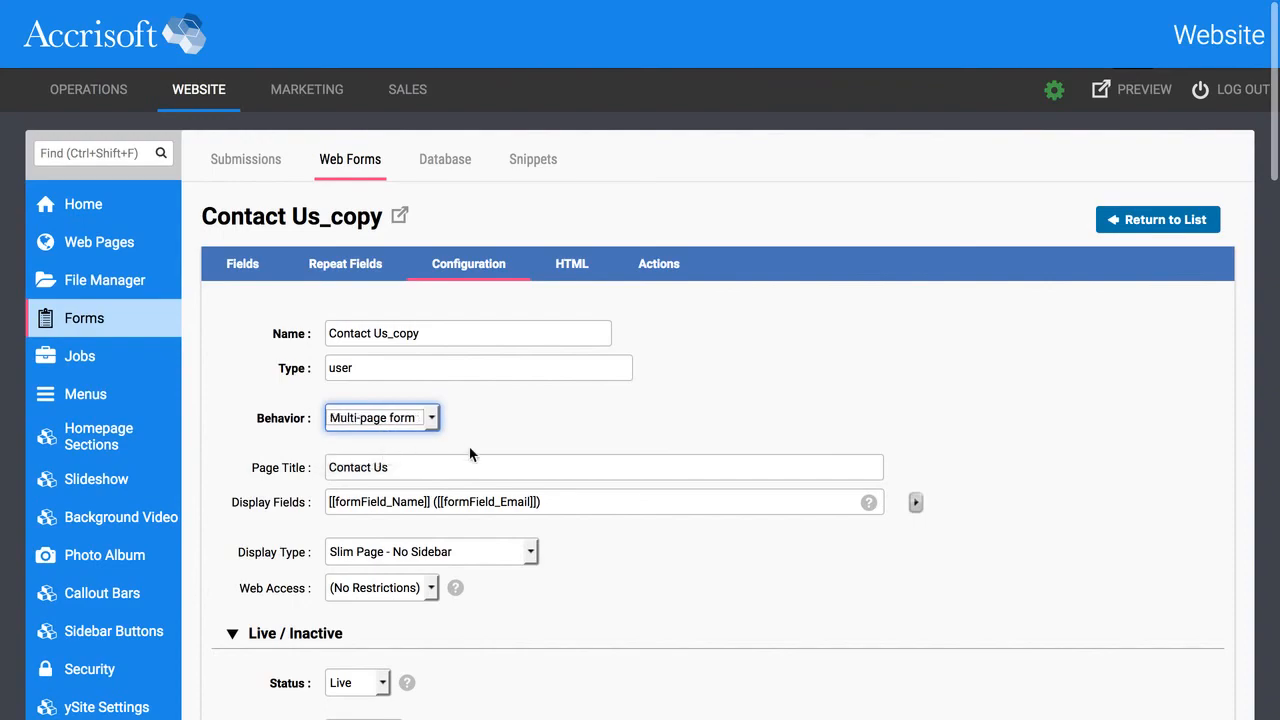
scroll(522, 428, down, 15)
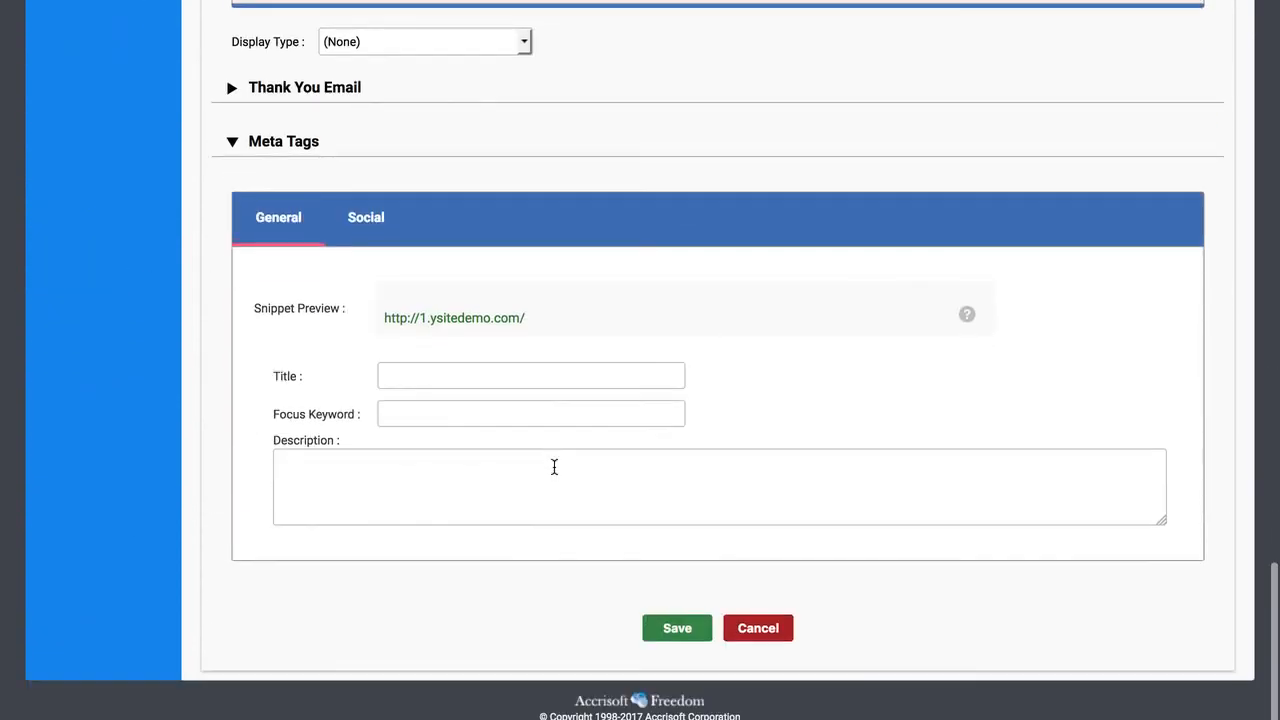
click(665, 620)
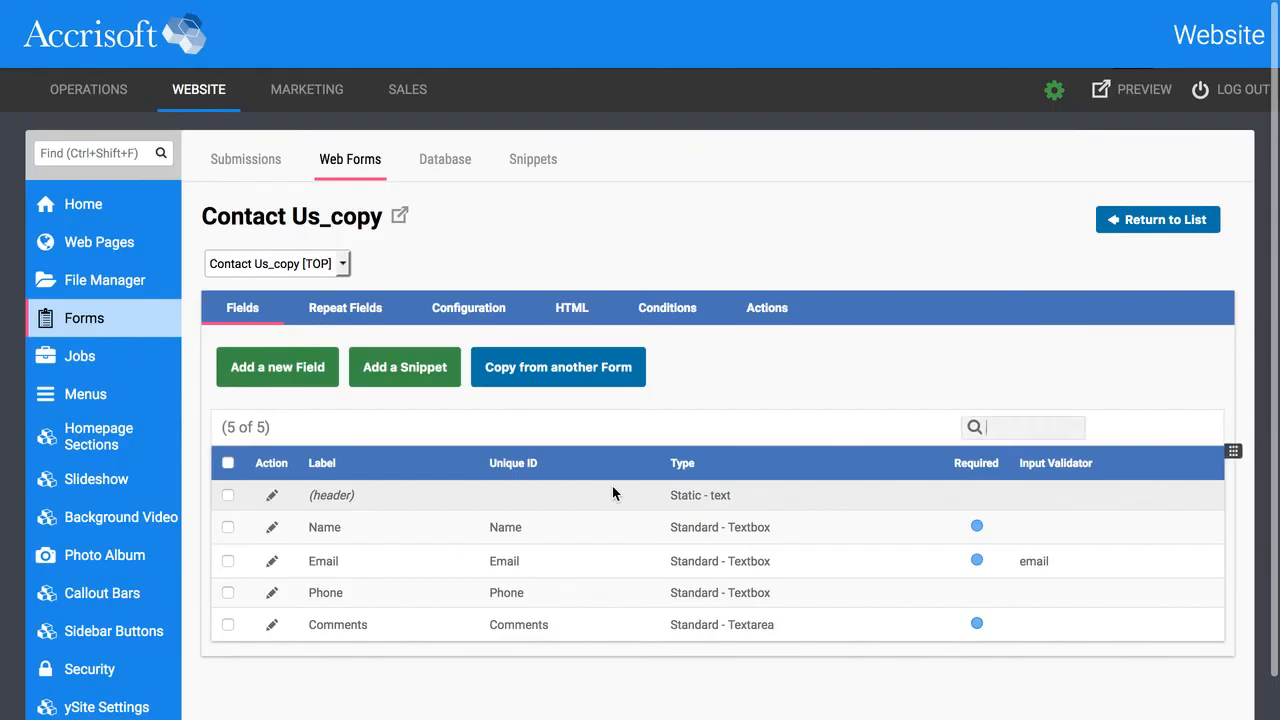
click(341, 264)
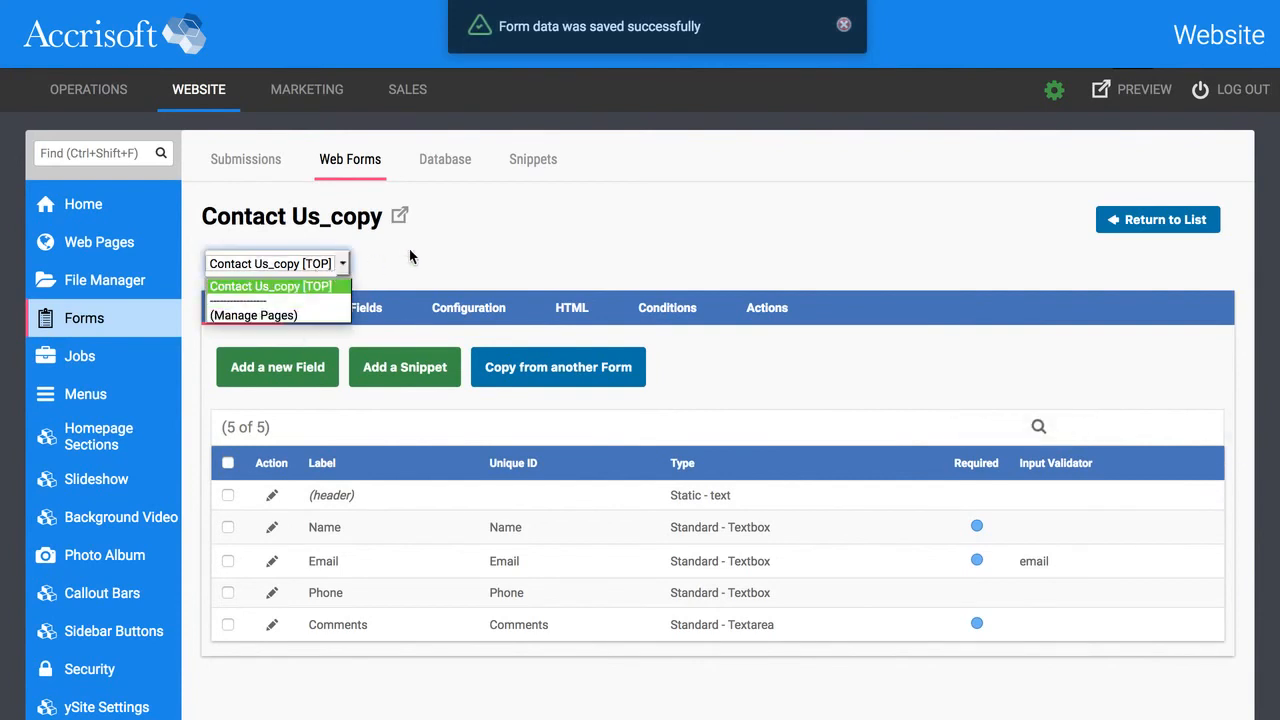
click(432, 264)
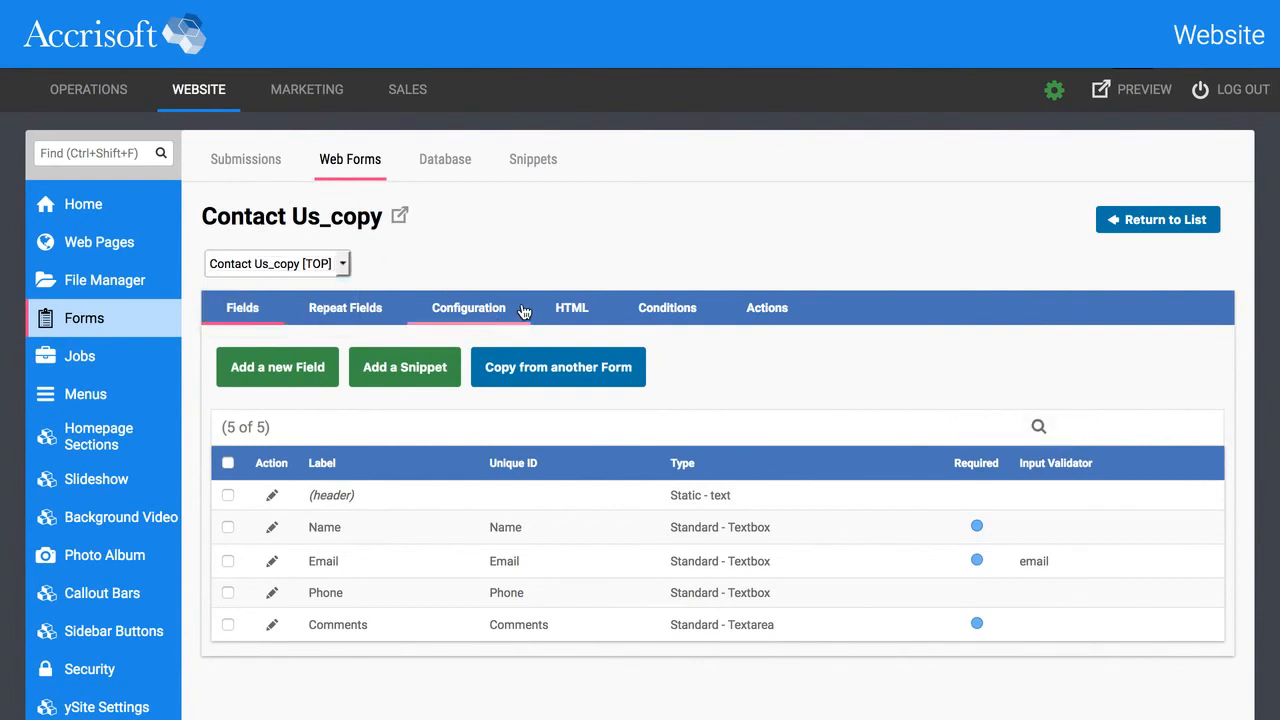
click(468, 307)
Replace the name Contact Us_copy with 'Multipage Form Example' and save the configuration.
click(387, 376)
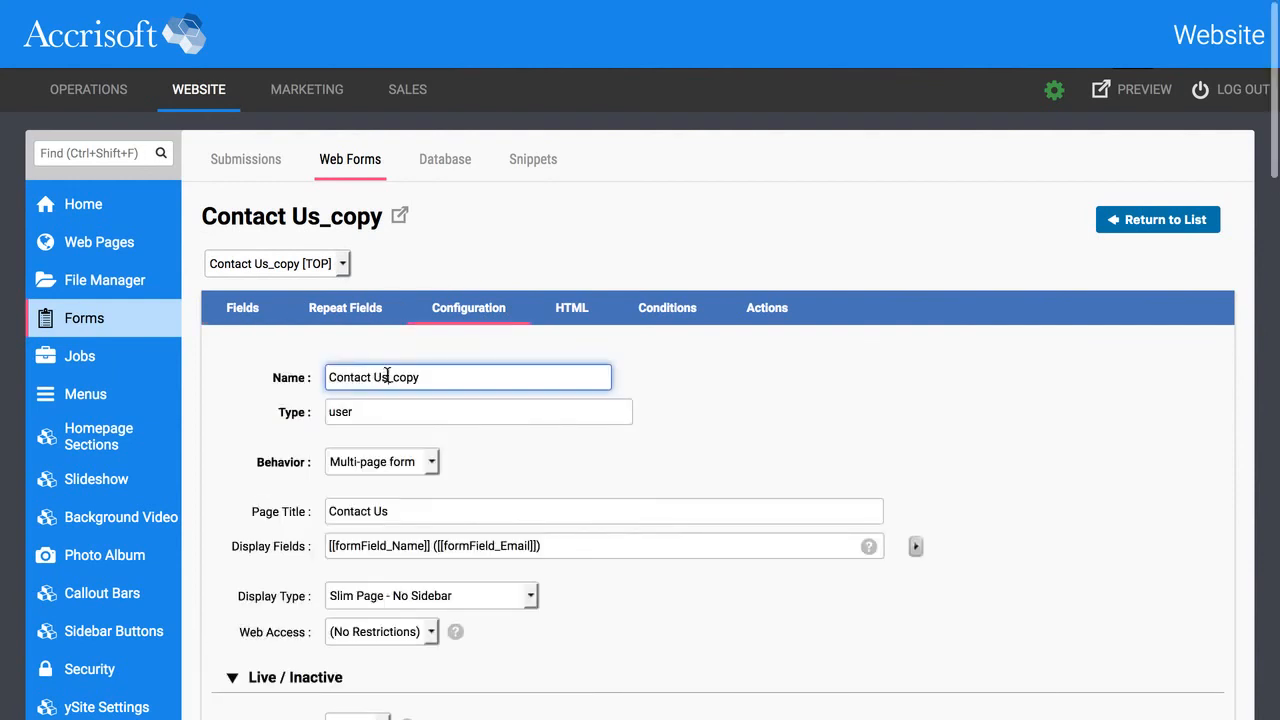
triple_click(435, 376)
text(Multipage Form Example)
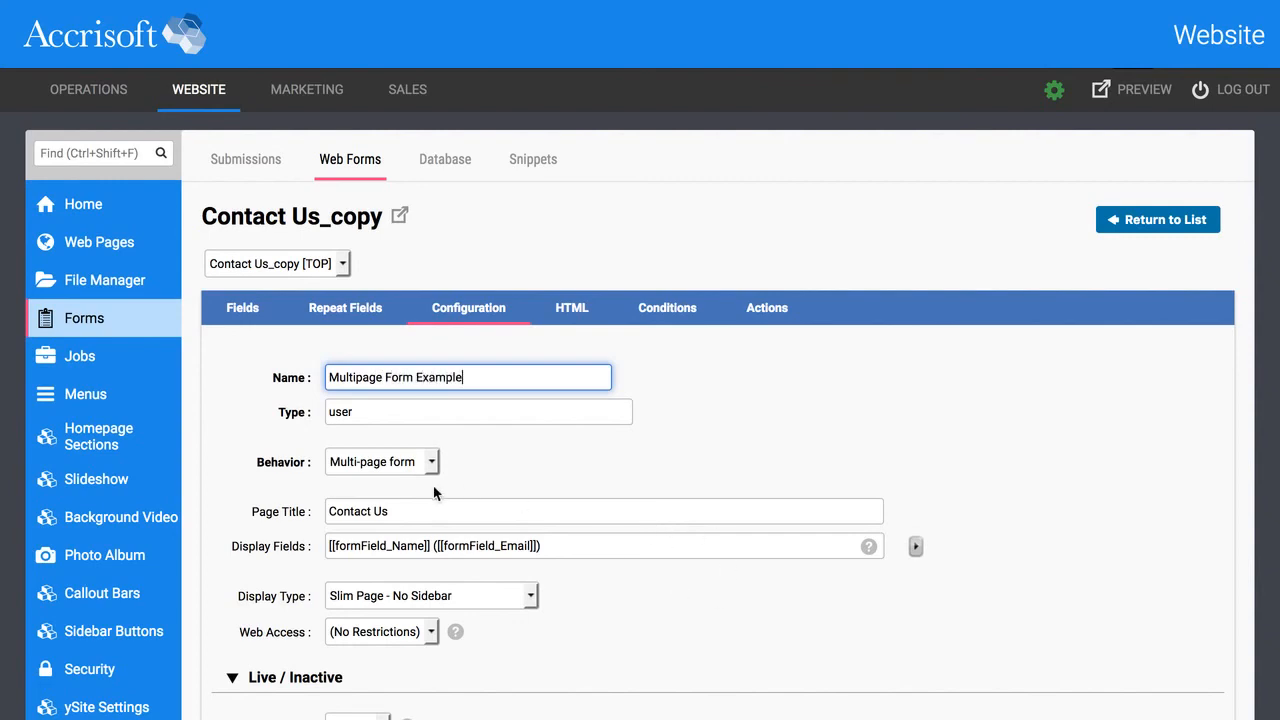
click(388, 511)
scroll(666, 474, down, 20)
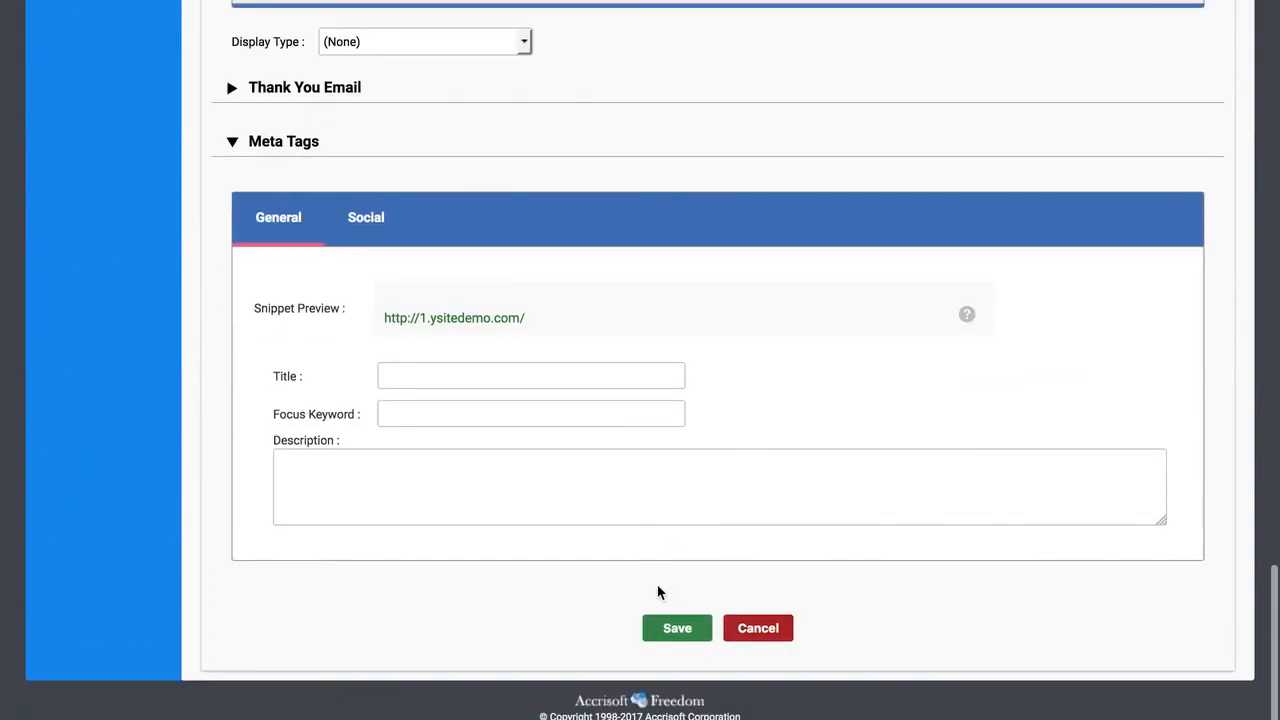
click(672, 627)
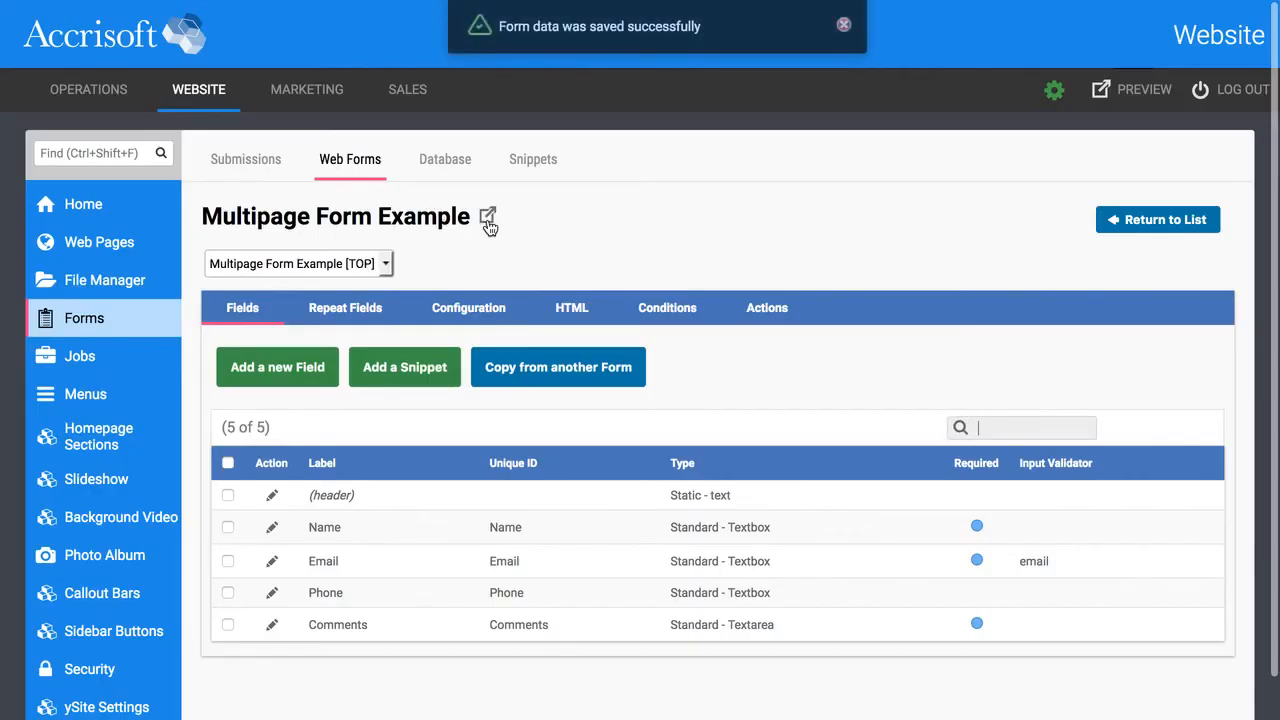
click(370, 263)
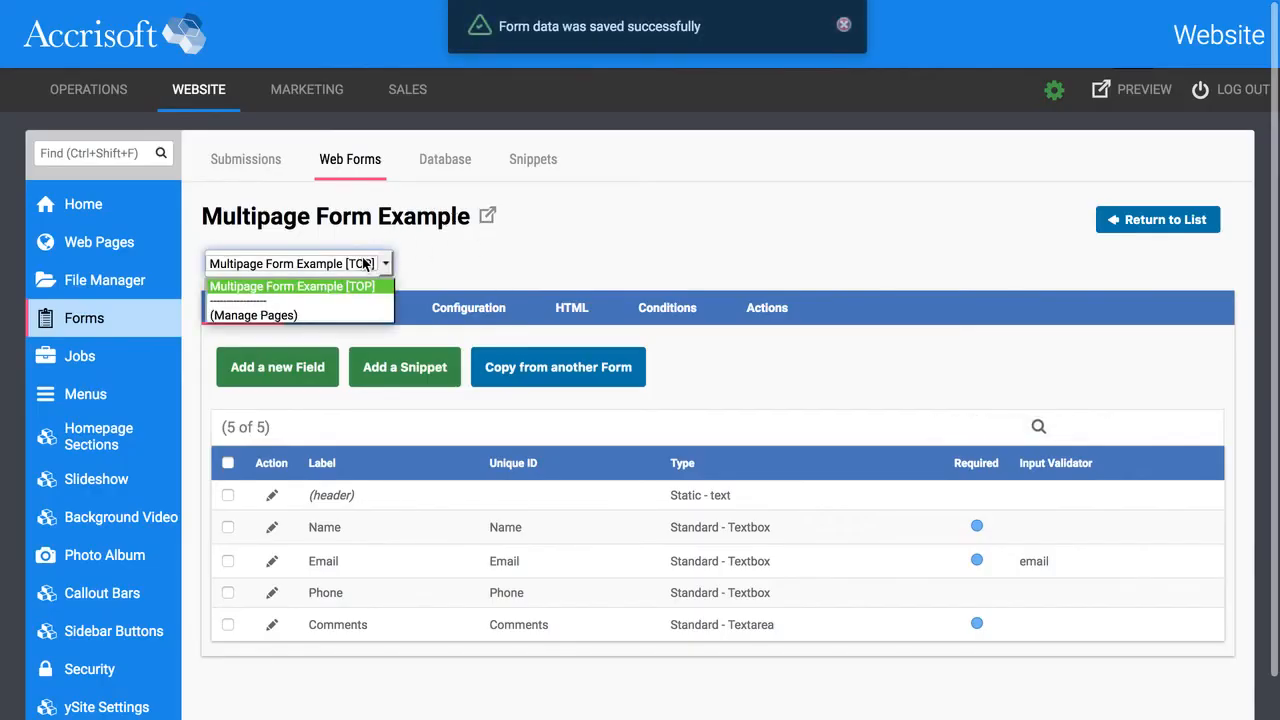
click(297, 288)
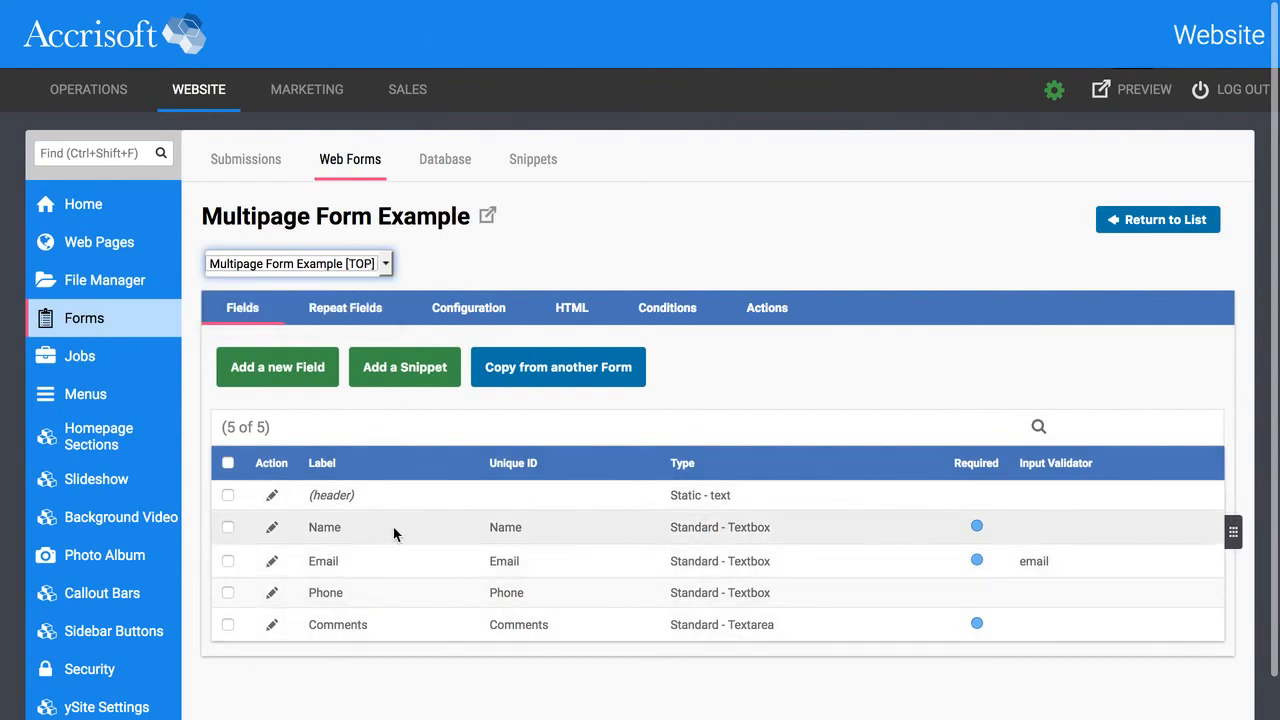
Add a new page named 'Page 2' through Manage Pages and save it.
click(300, 263)
click(240, 313)
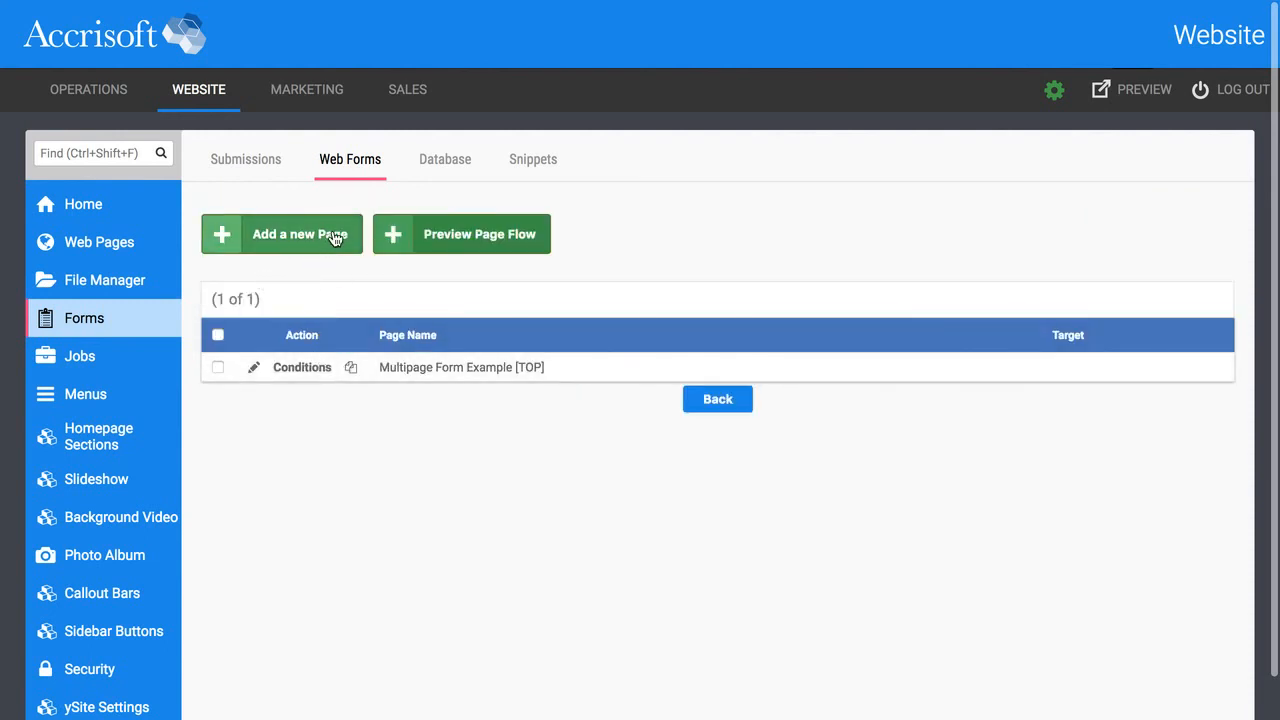
click(457, 248)
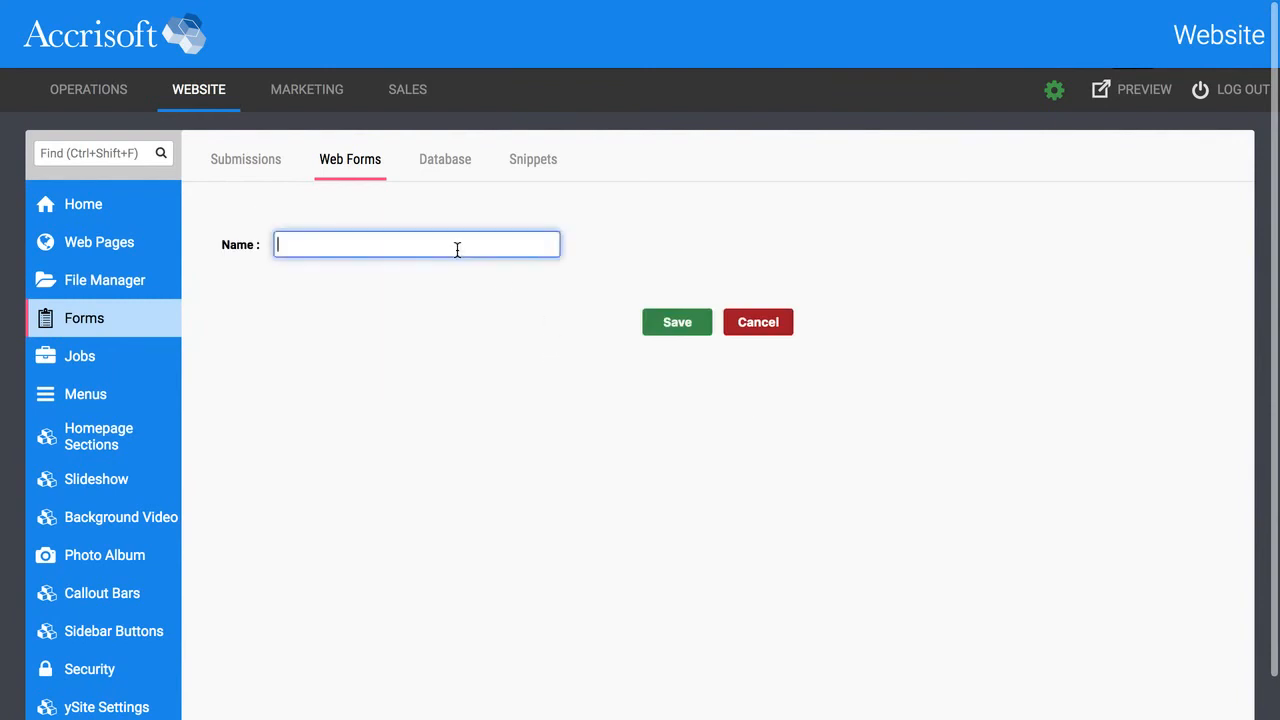
text(Page 2)
click(667, 321)
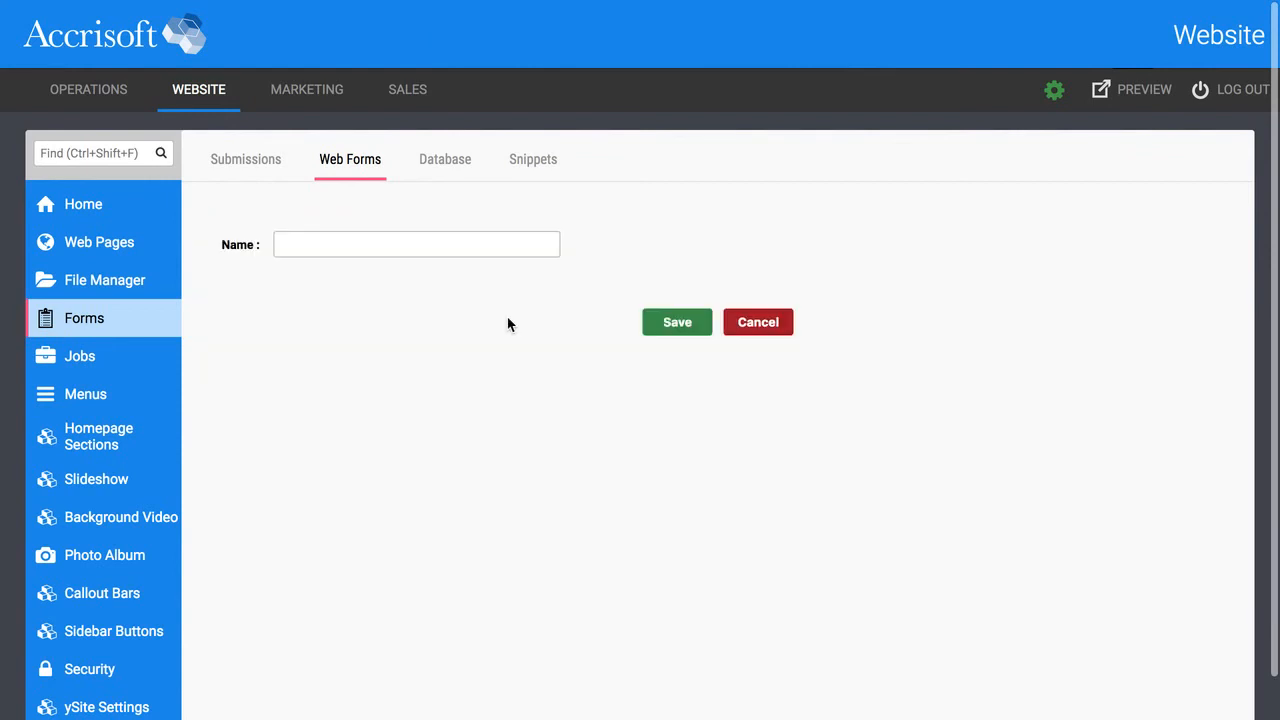
Add another page named 'Page 2 Optional', save it, and view the Submissions list.
click(437, 236)
text(Page 2 Op)
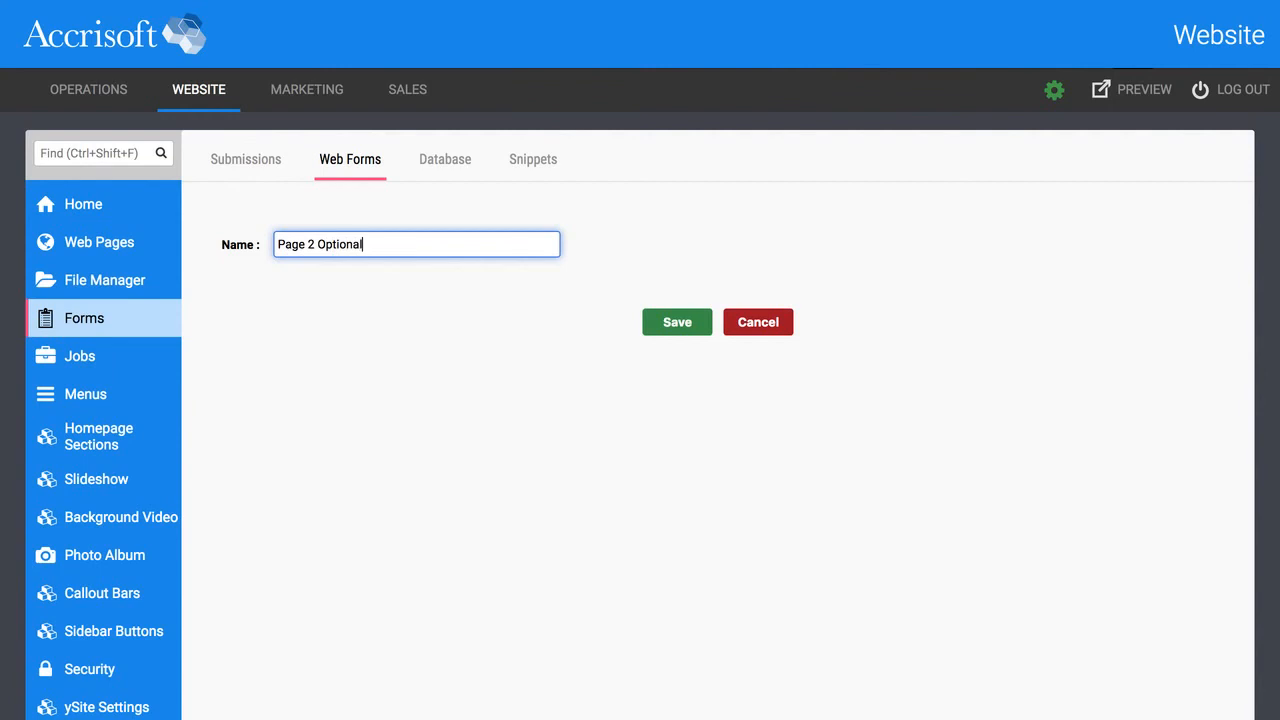
text(tional)
click(657, 321)
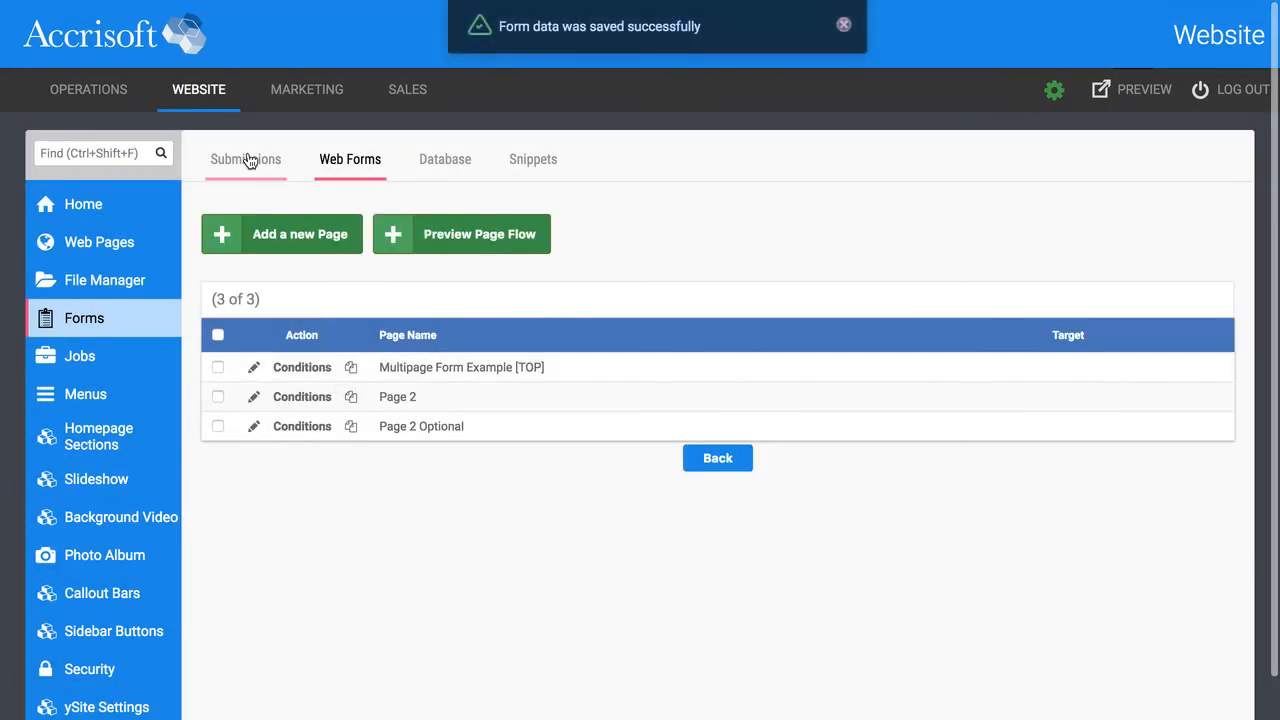
click(254, 160)
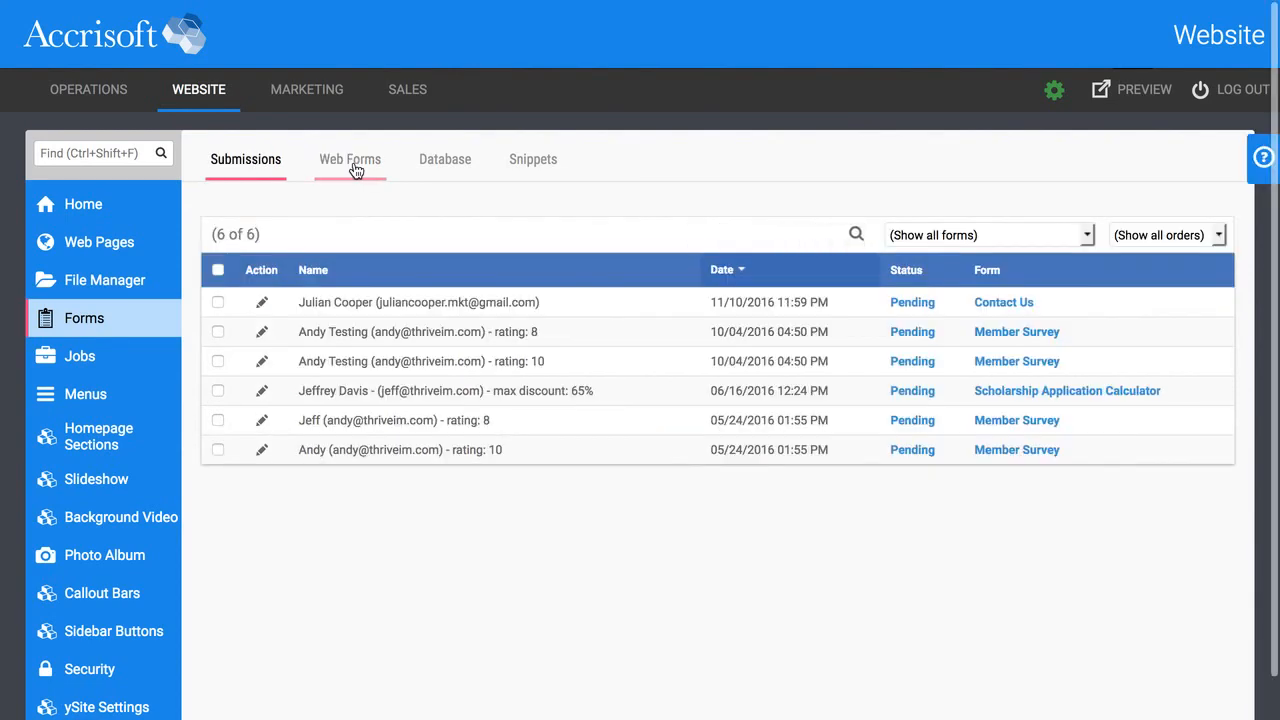
Reopen Multipage Form Example from the Web Forms list and select its Page 2.
click(350, 159)
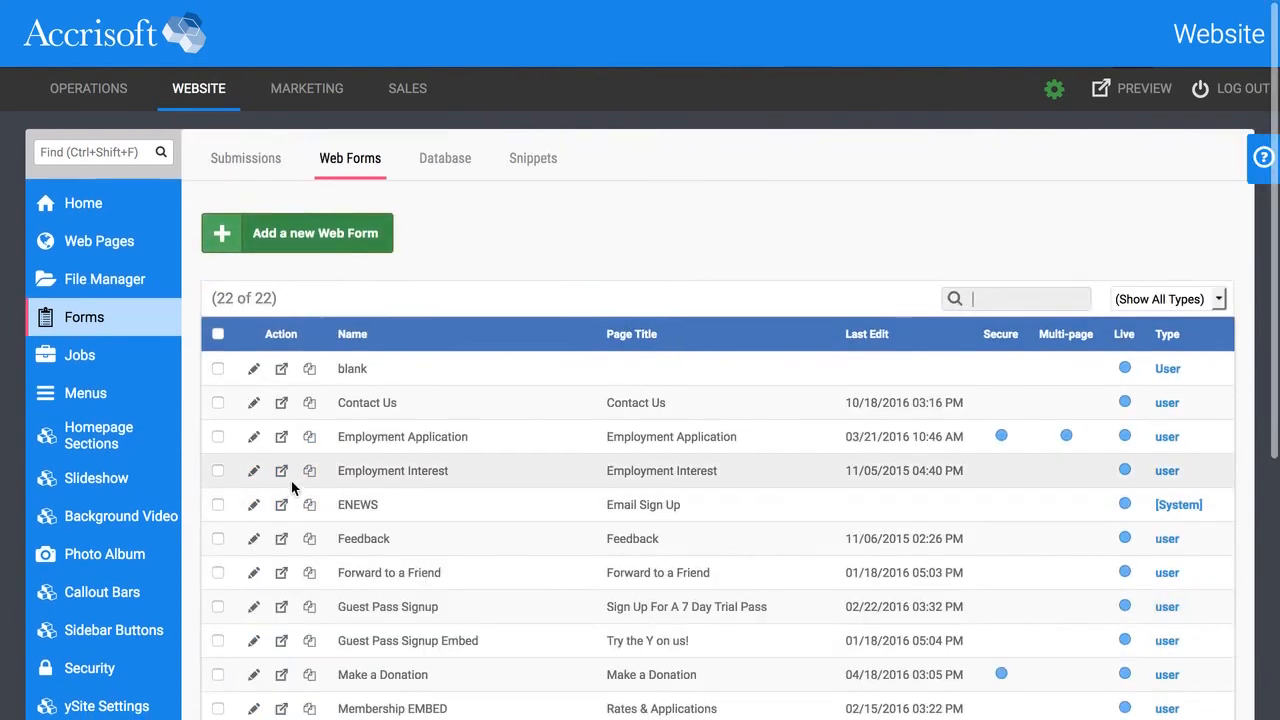
scroll(294, 488, down, 1)
scroll(298, 585, down, 1)
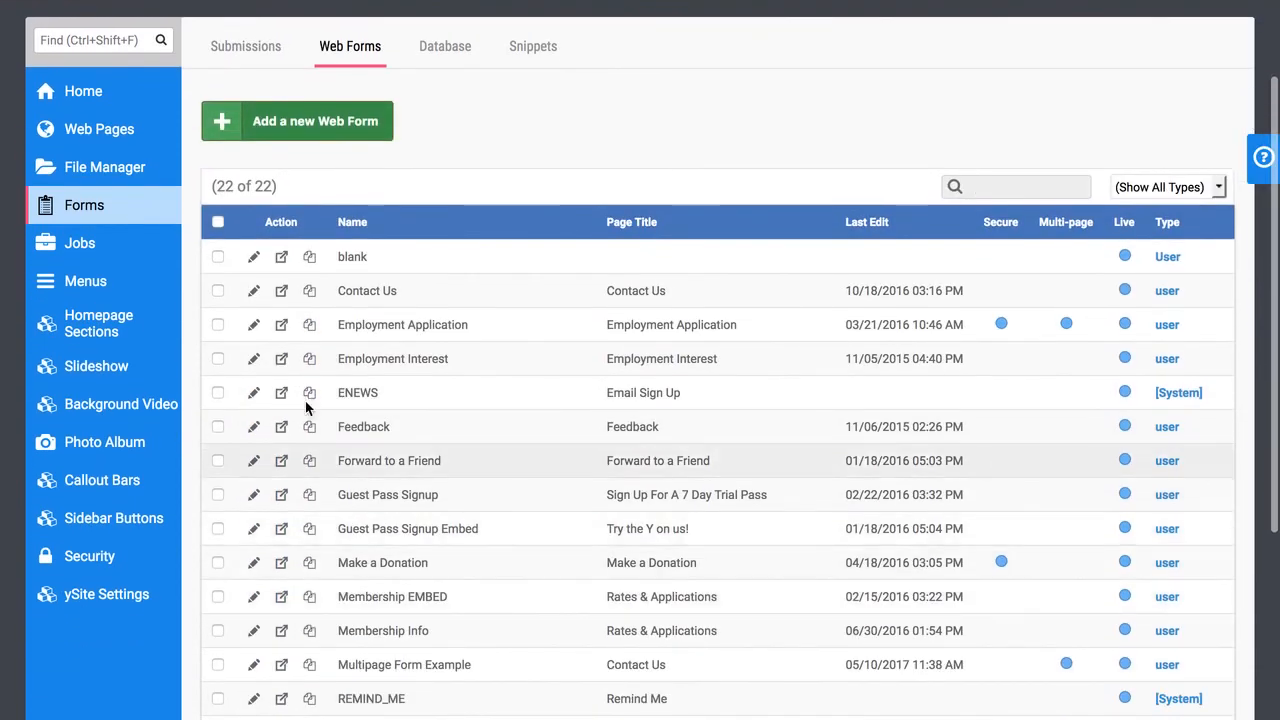
scroll(320, 440, down, 4)
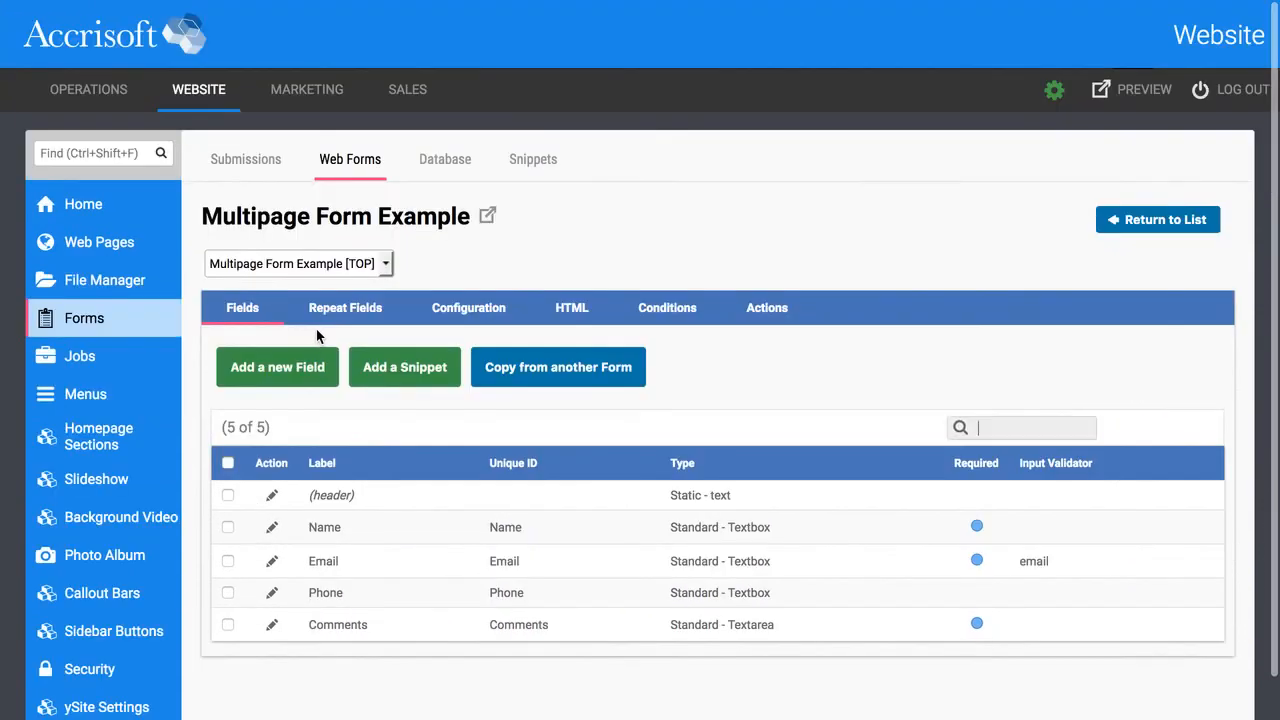
click(343, 265)
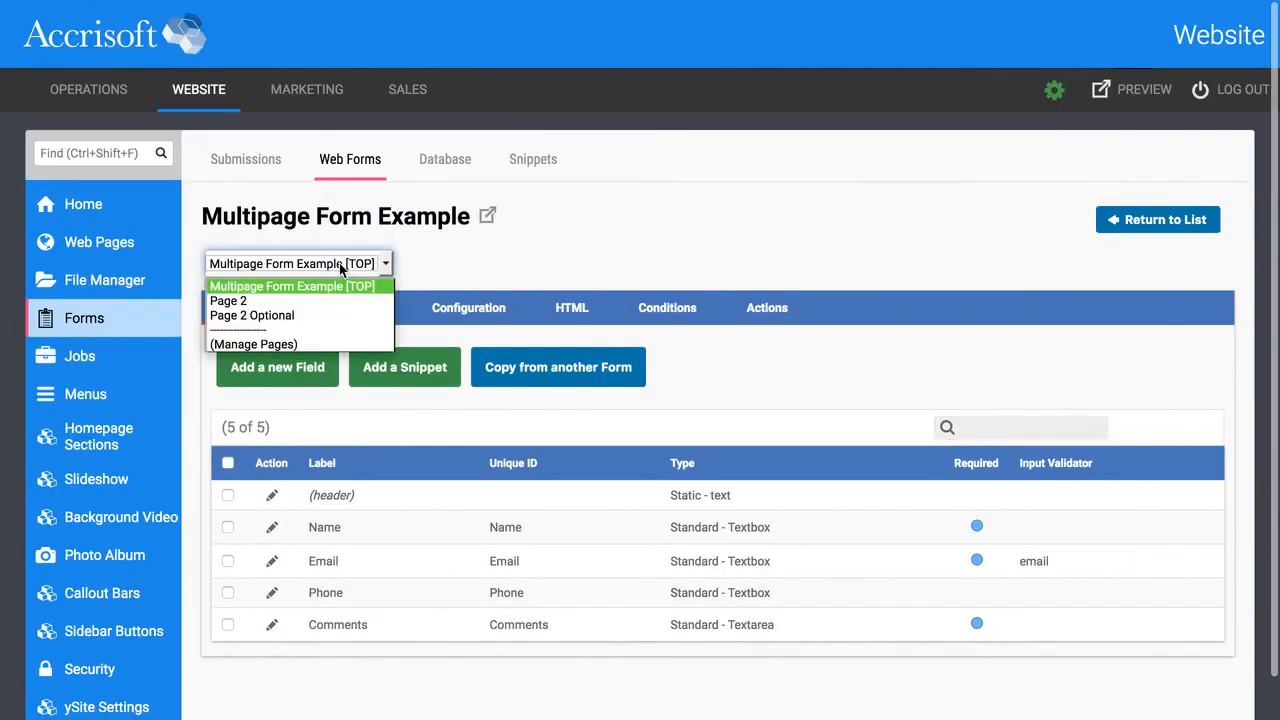
click(295, 301)
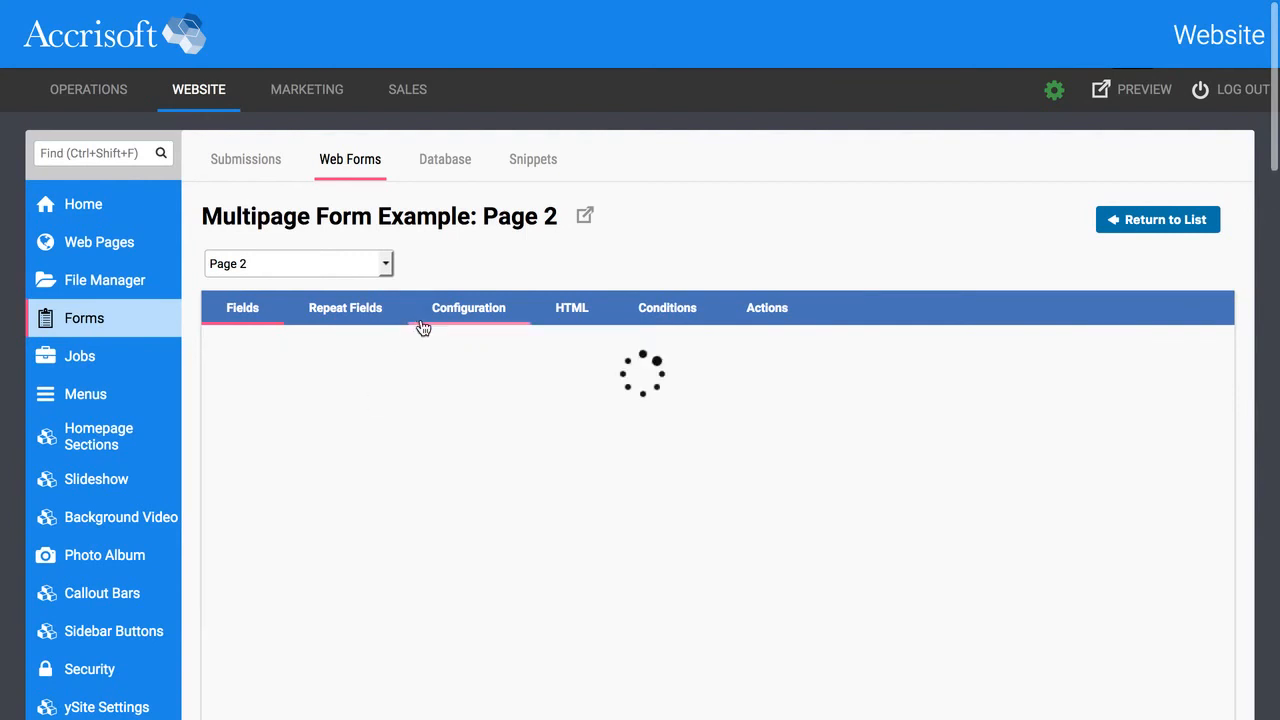
Add a Standard Name field with unique ID First_Name to Page 2 and save it.
click(366, 413)
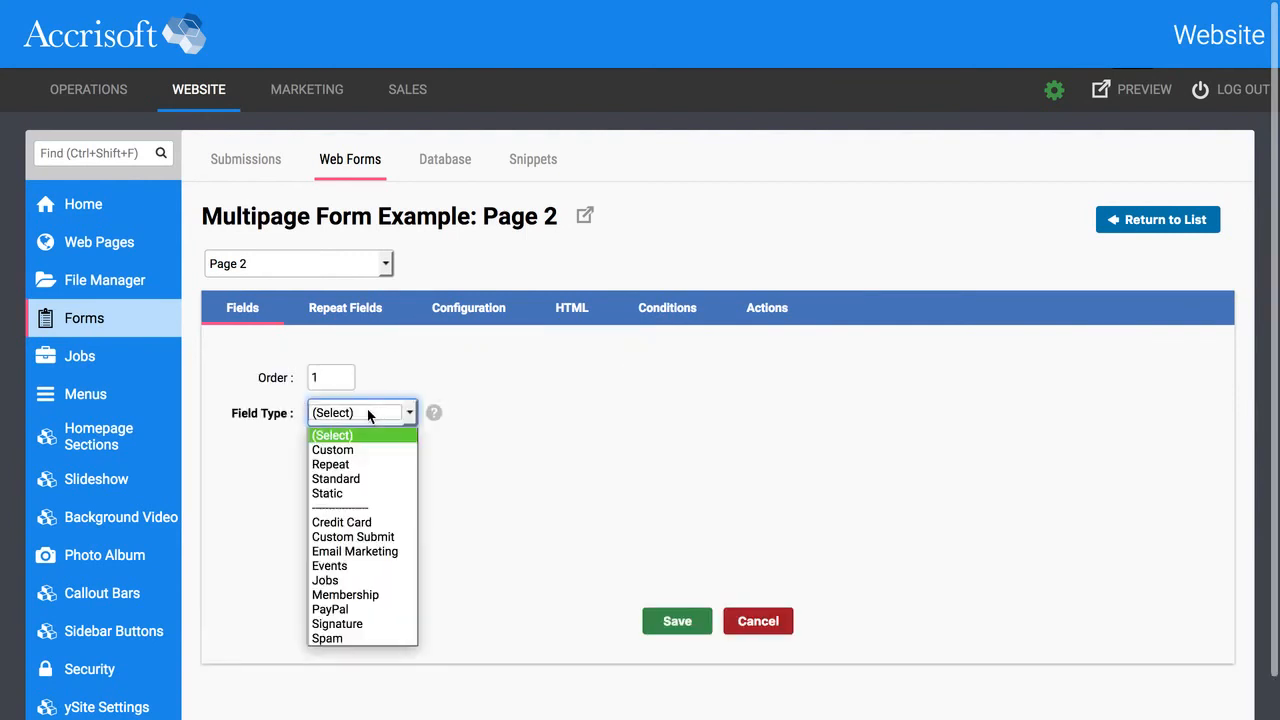
click(365, 478)
click(380, 466)
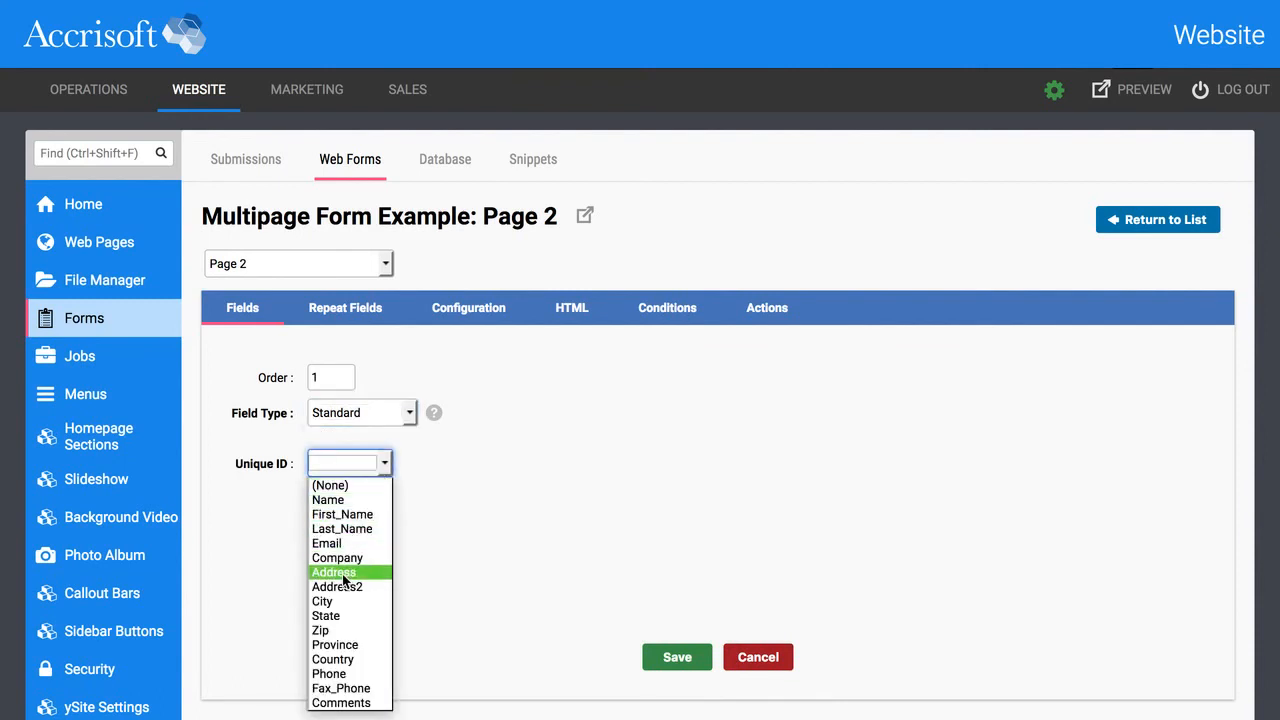
click(352, 500)
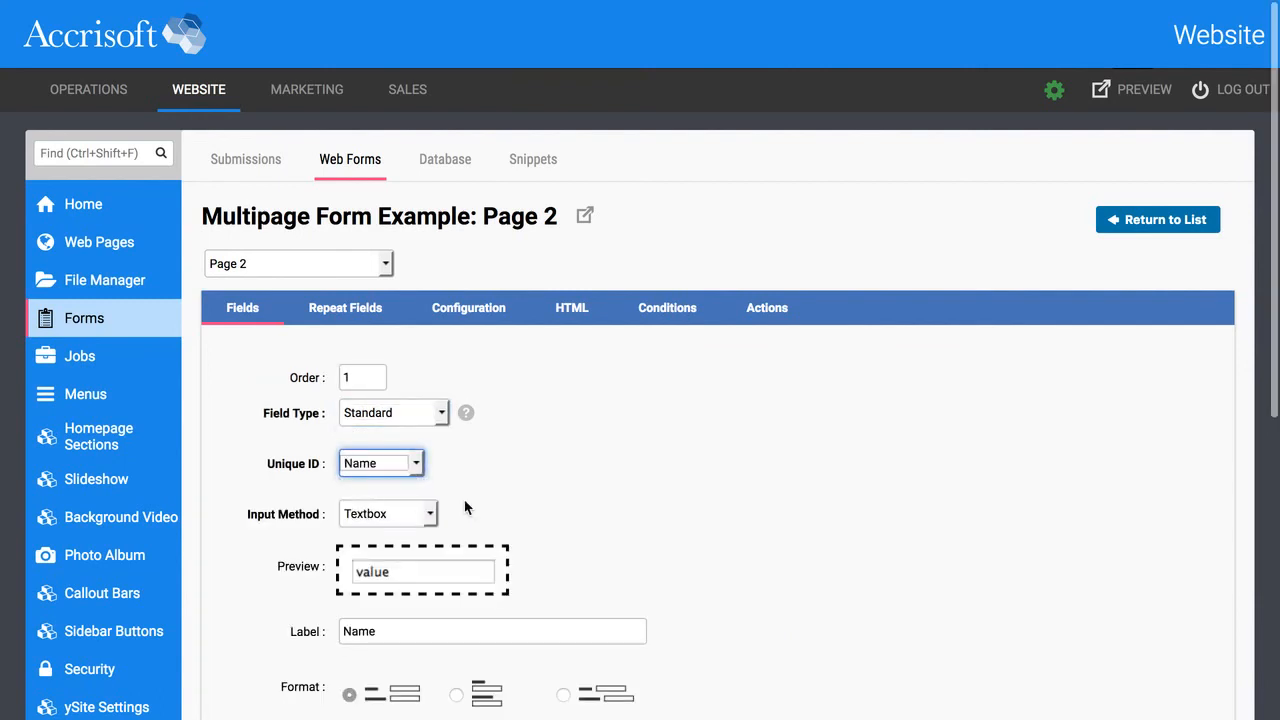
click(402, 463)
click(390, 517)
scroll(518, 560, down, 3)
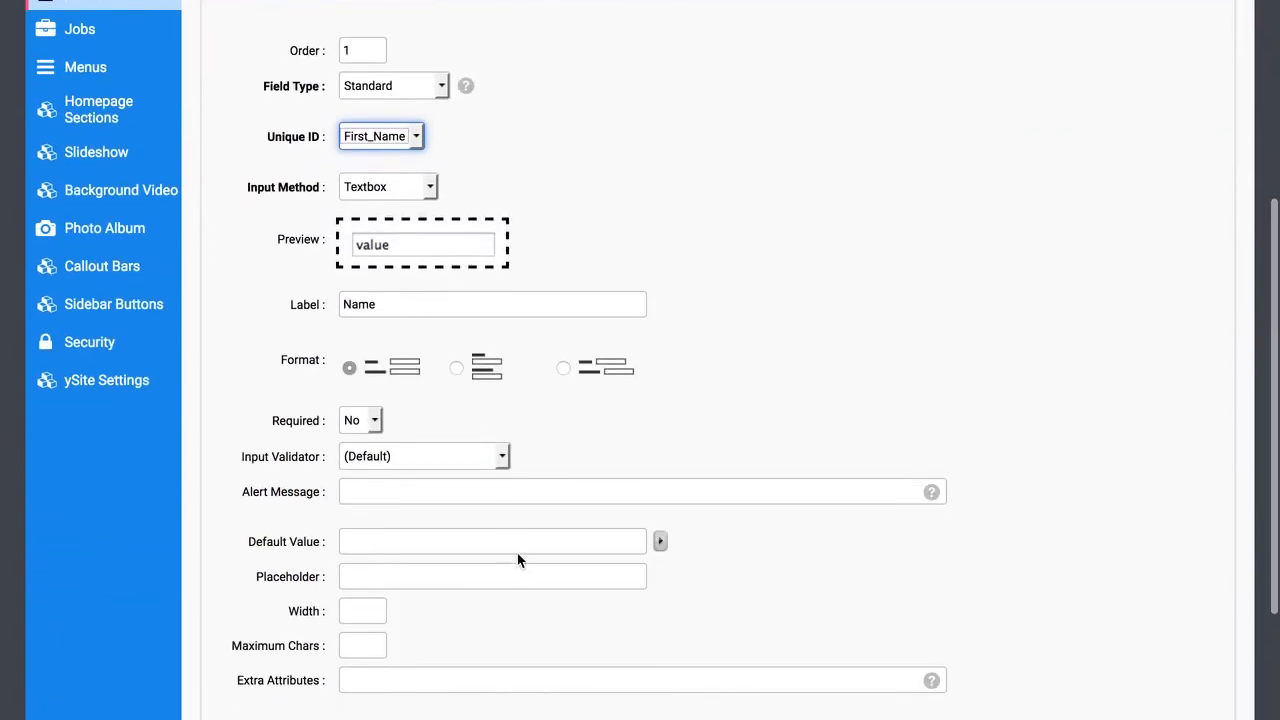
scroll(497, 466, down, 2)
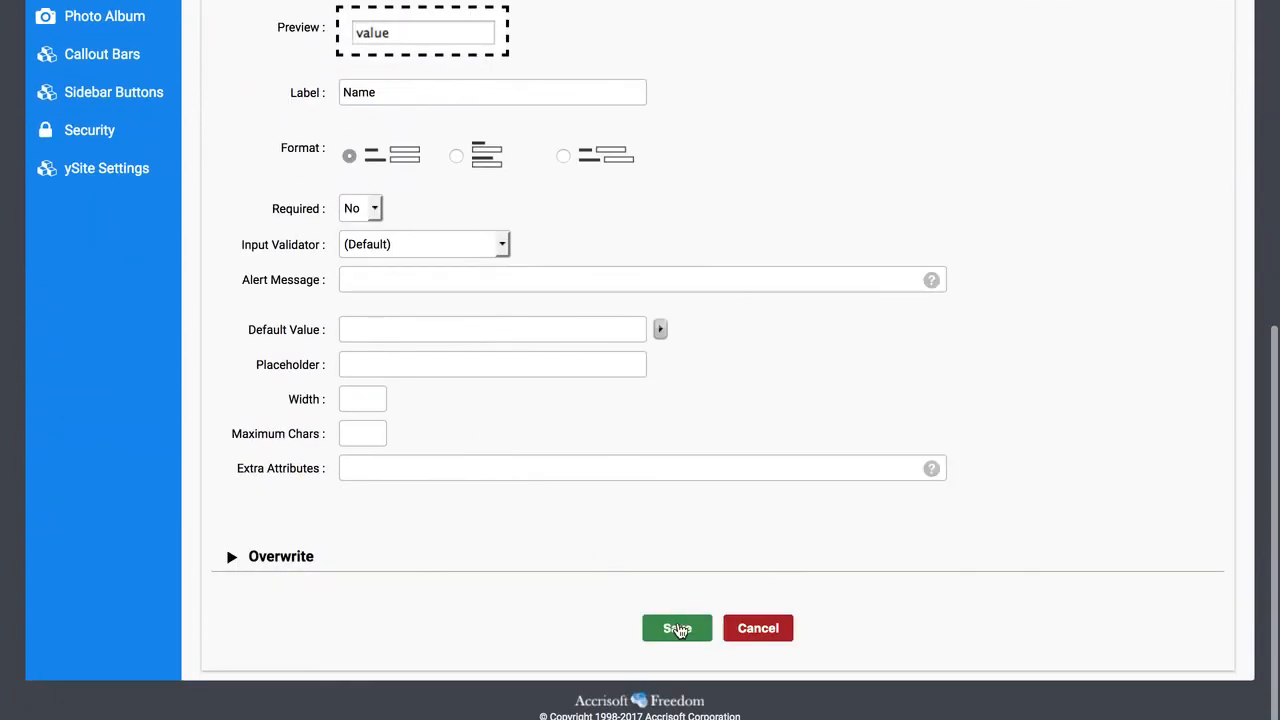
click(677, 628)
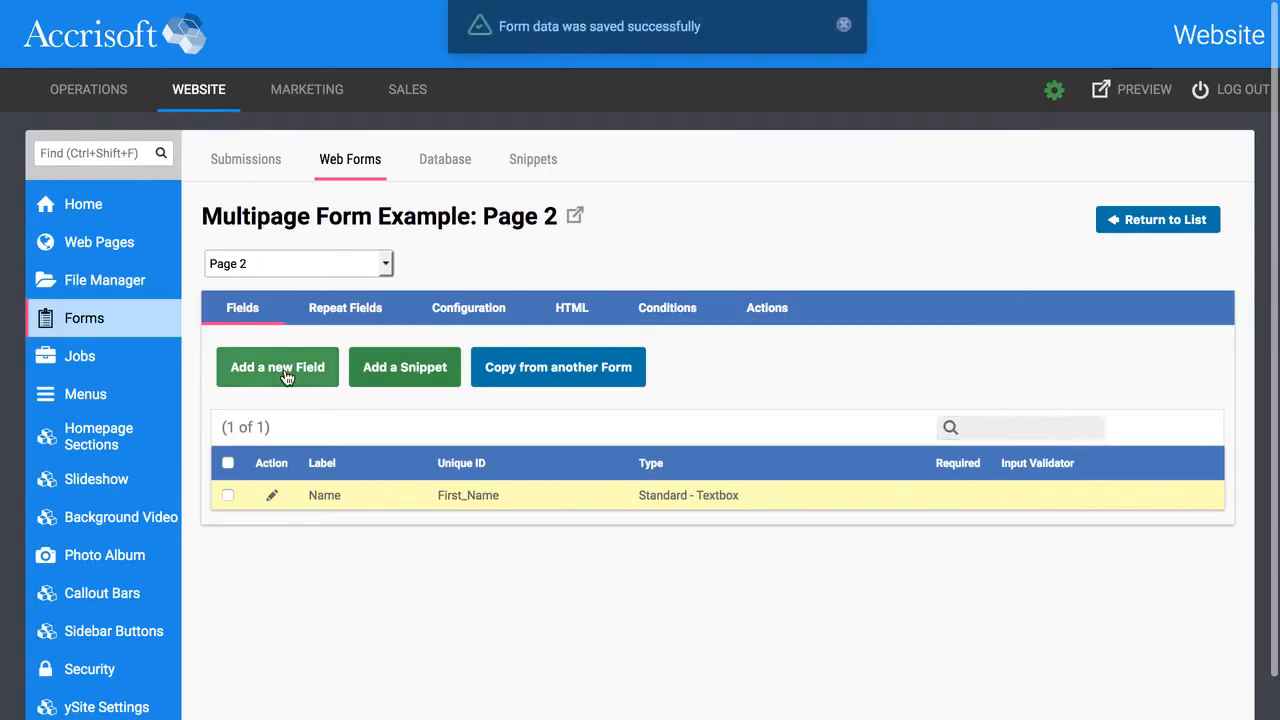
click(299, 362)
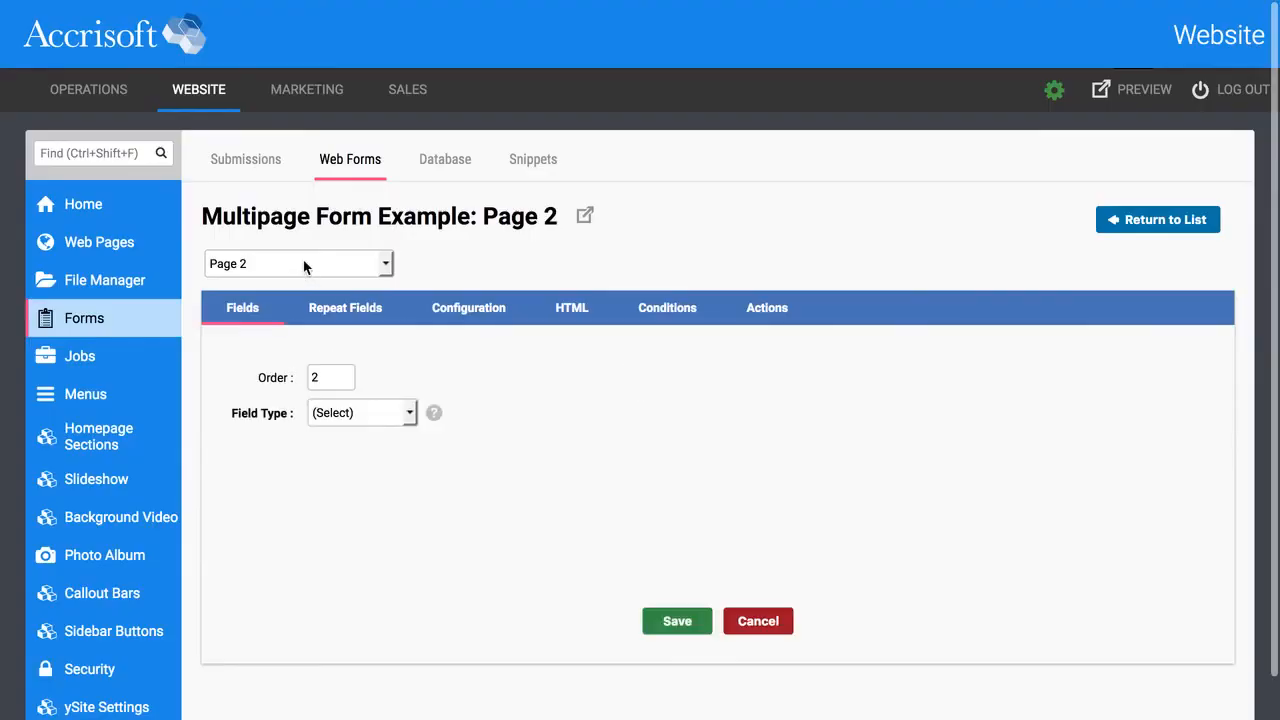
Make the new field a Custom Combobox with unique ID options_dropdown and label 'Please select'.
click(373, 413)
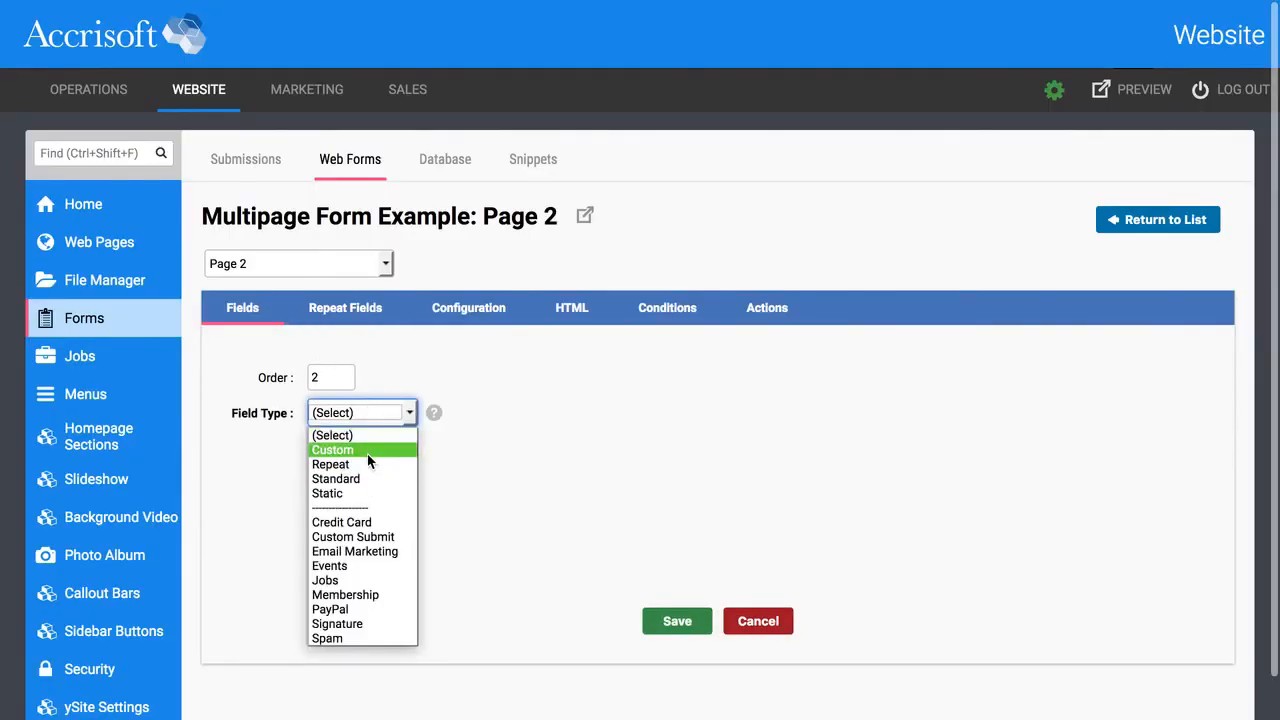
click(366, 451)
click(382, 466)
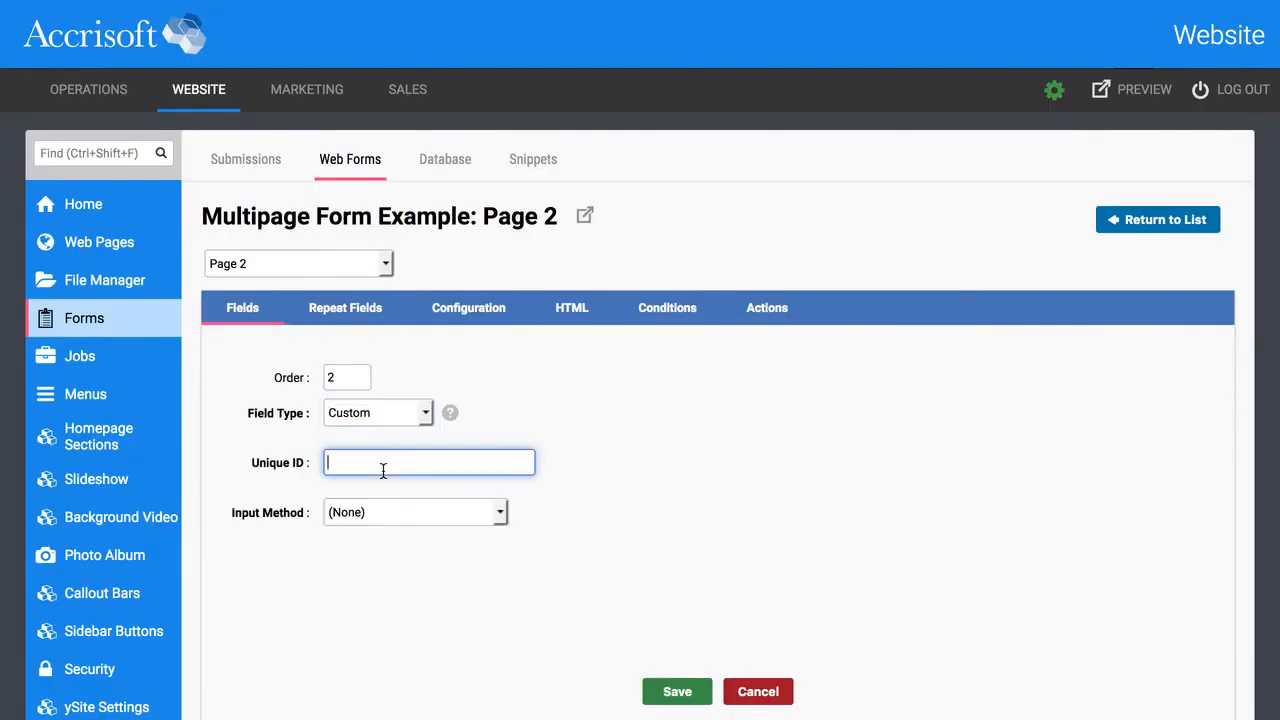
text(options_dropdown)
click(393, 513)
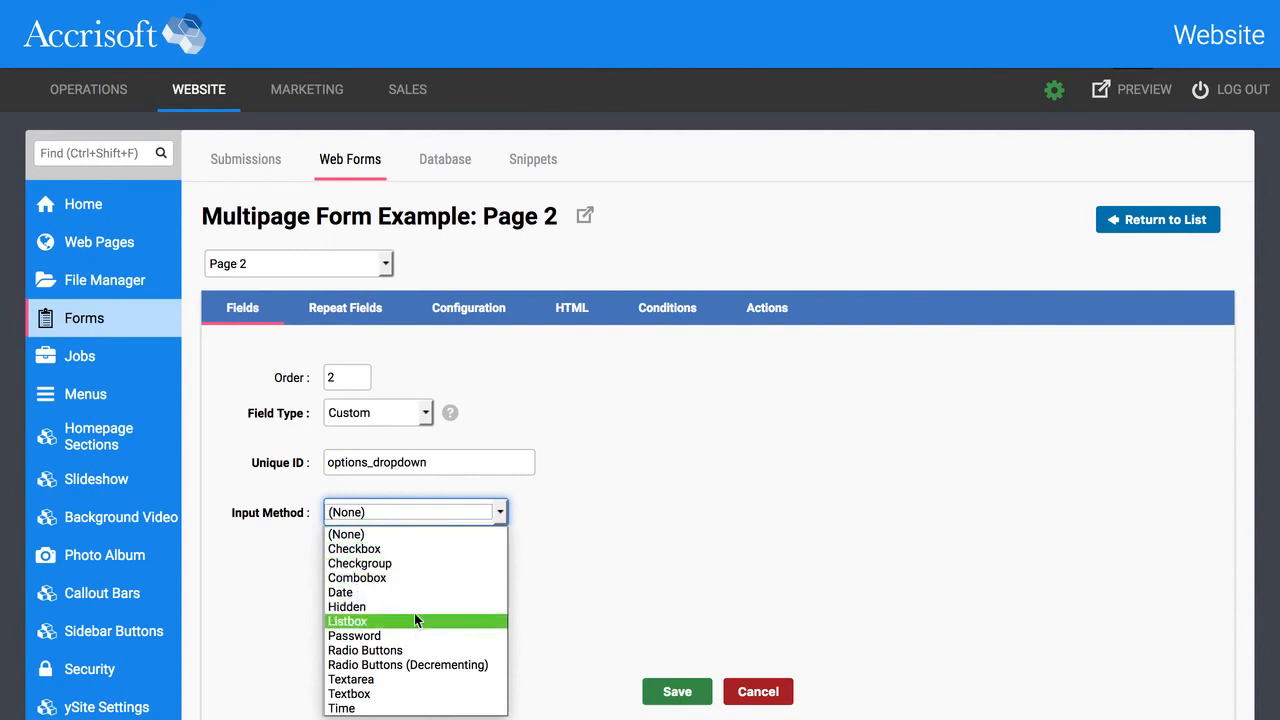
click(412, 577)
scroll(504, 566, down, 1)
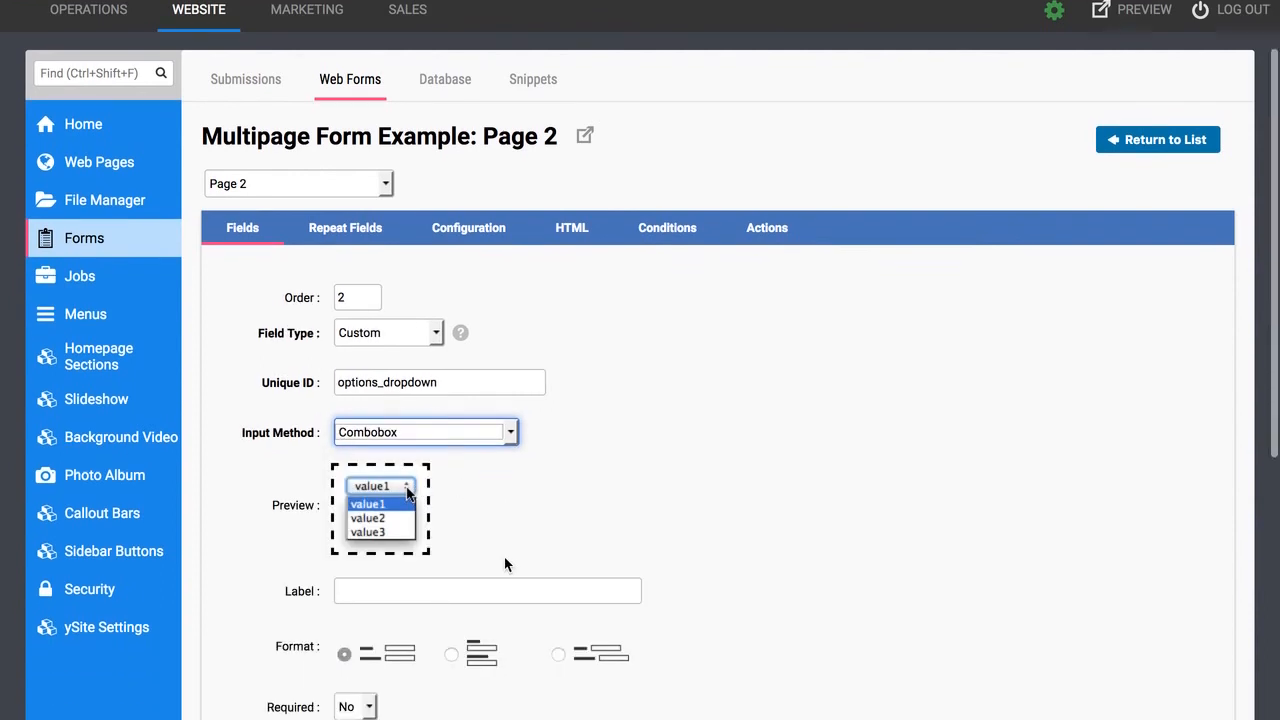
click(437, 591)
text(Pleas)
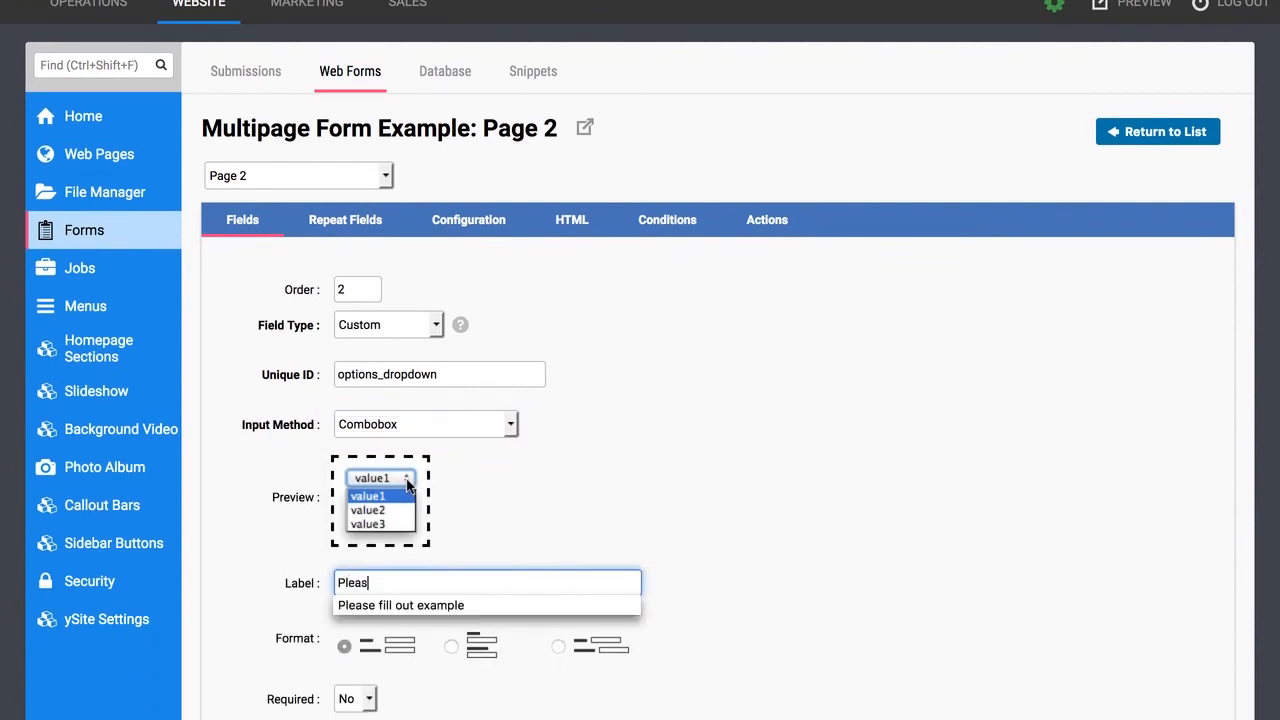
text(e select)
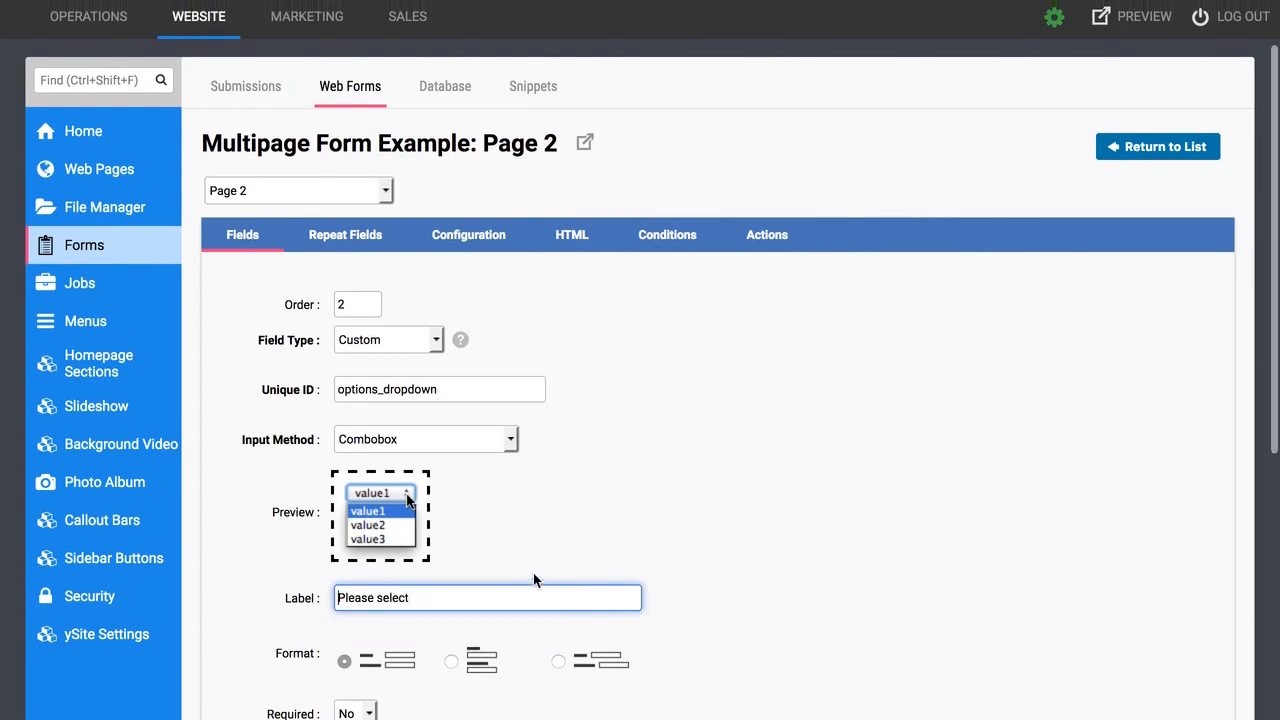
Enter the first dropdown option, Item 1, with its internal and display names.
scroll(534, 580, down, 5)
click(350, 570)
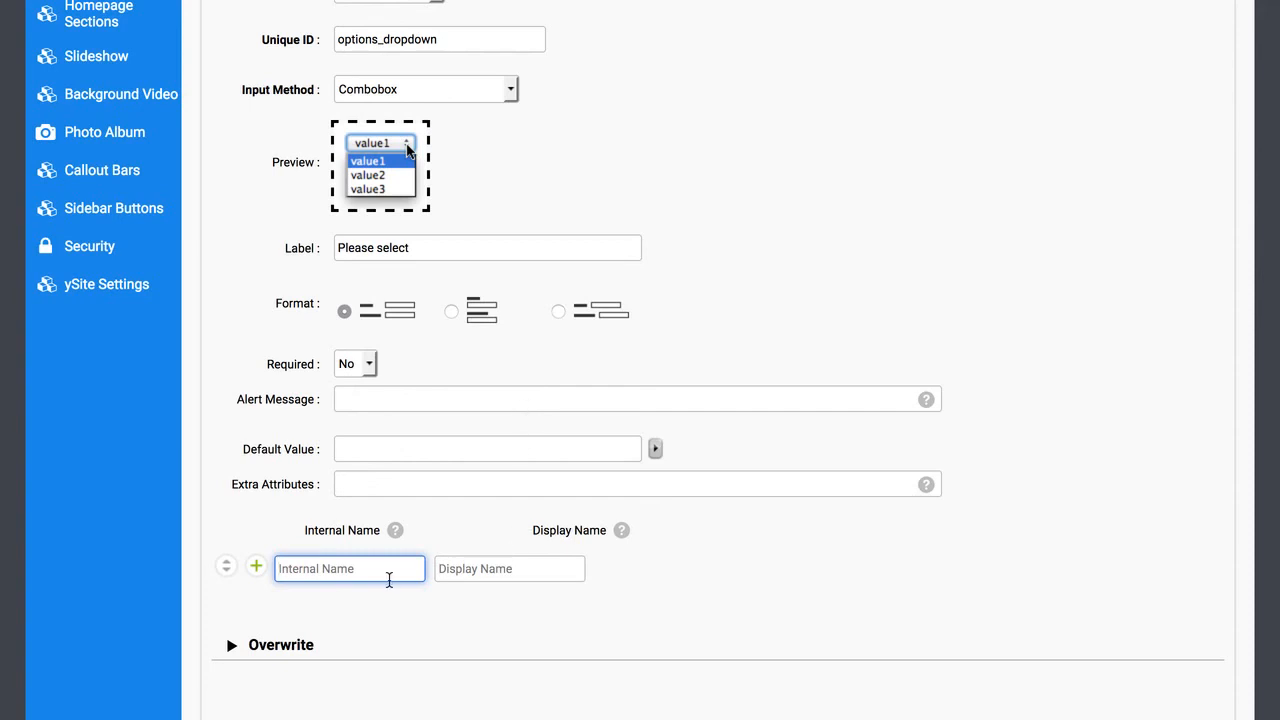
click(502, 567)
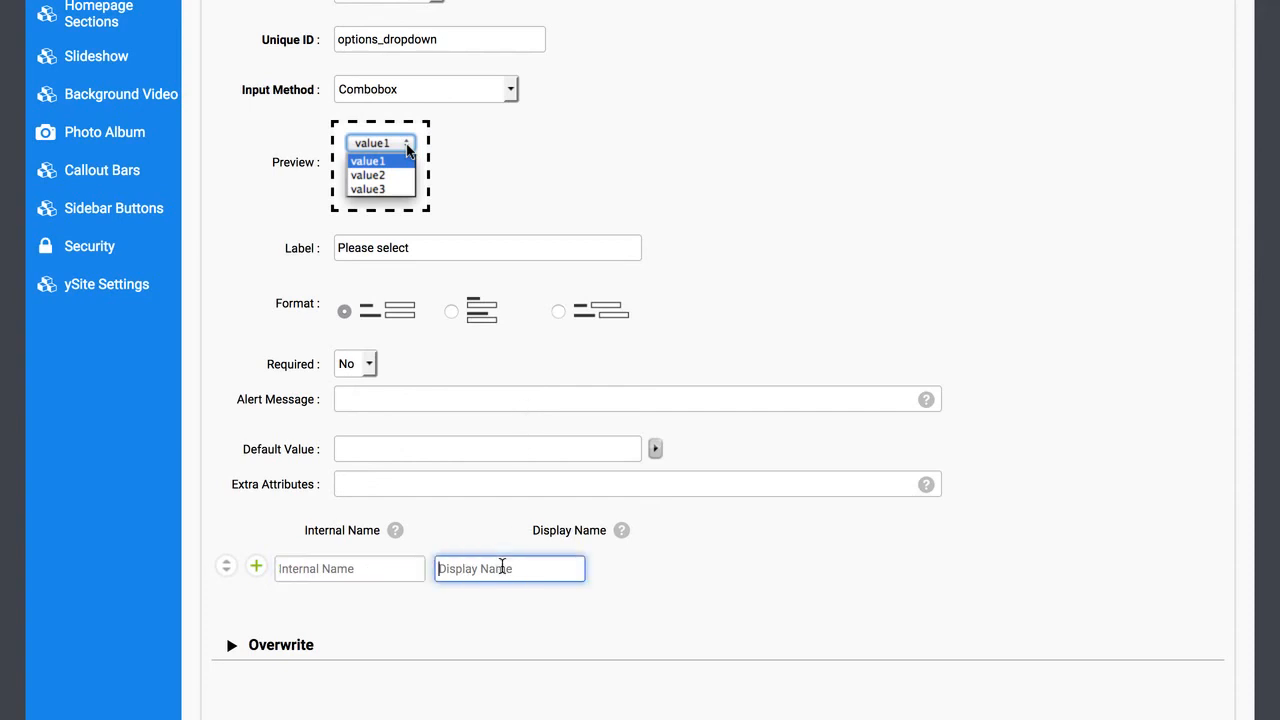
click(390, 567)
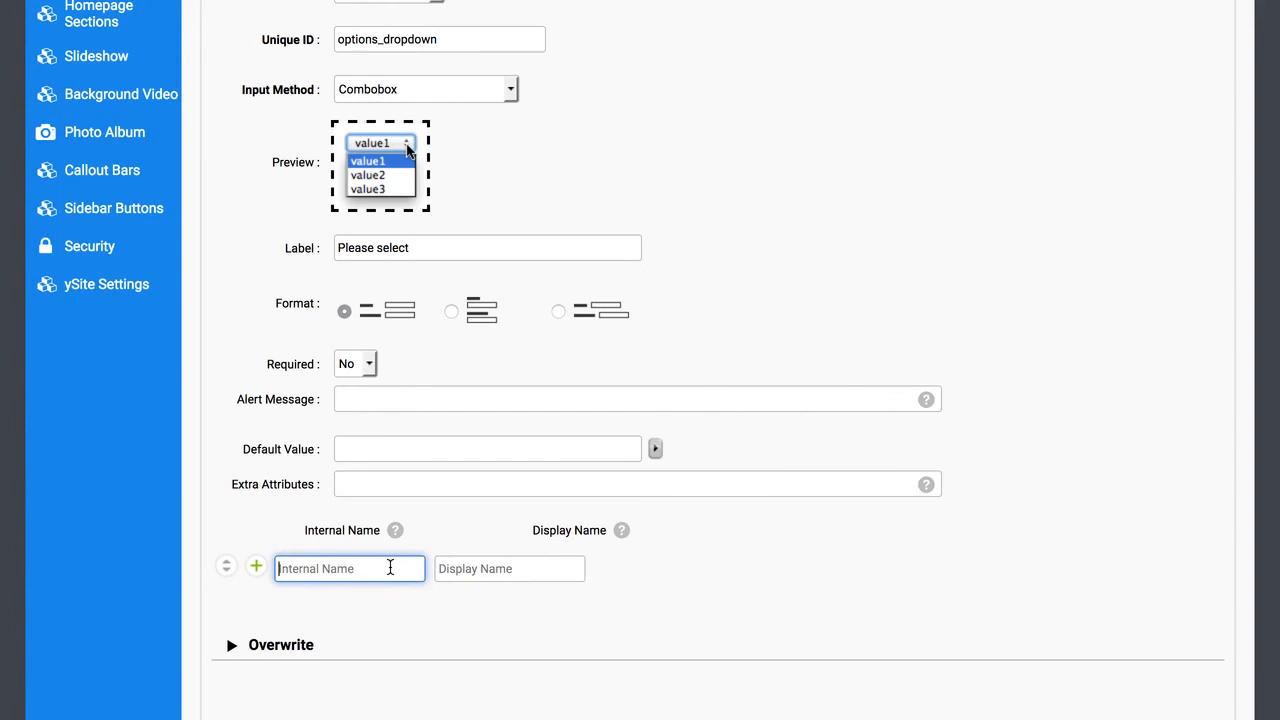
text(Item 1)
key(Tab)
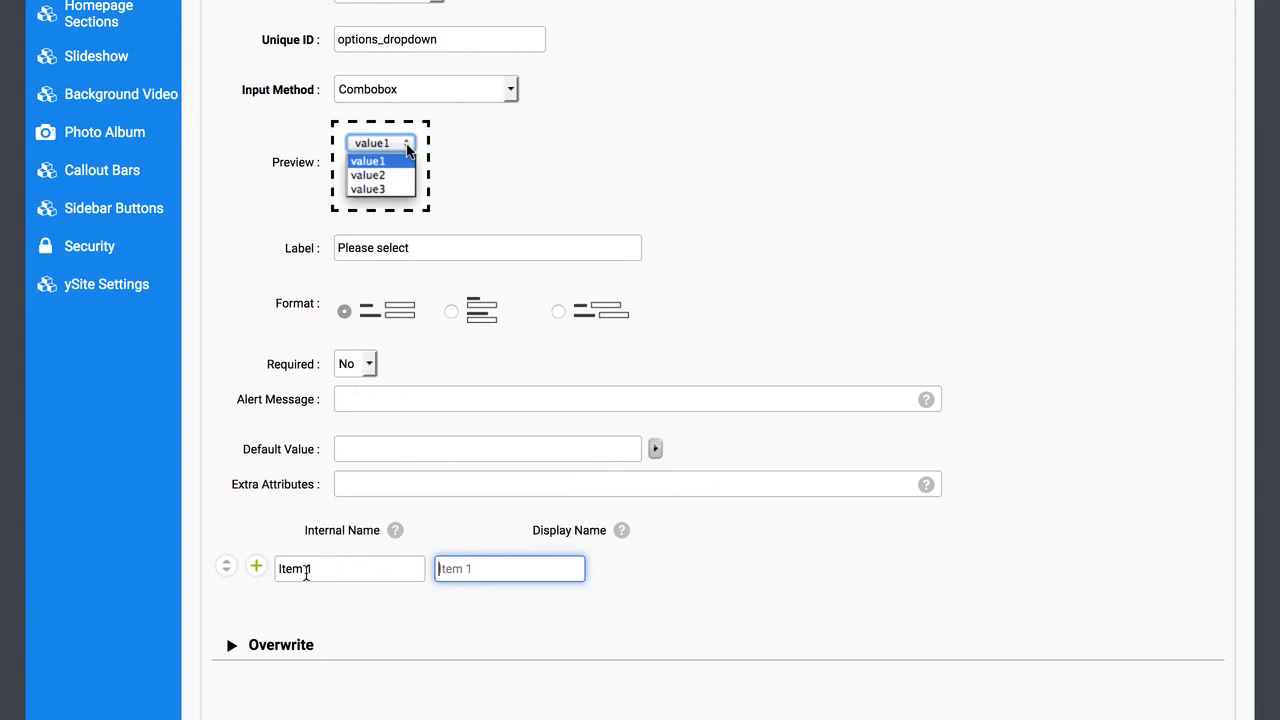
click(497, 630)
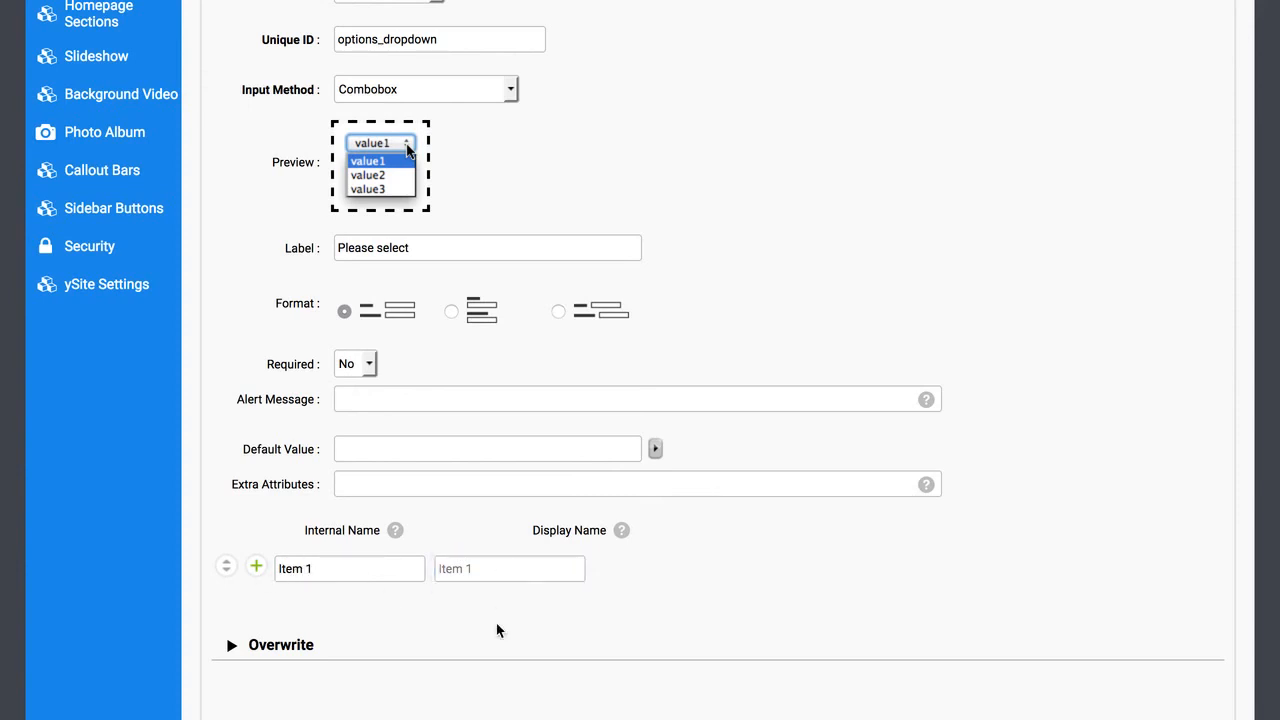
click(358, 564)
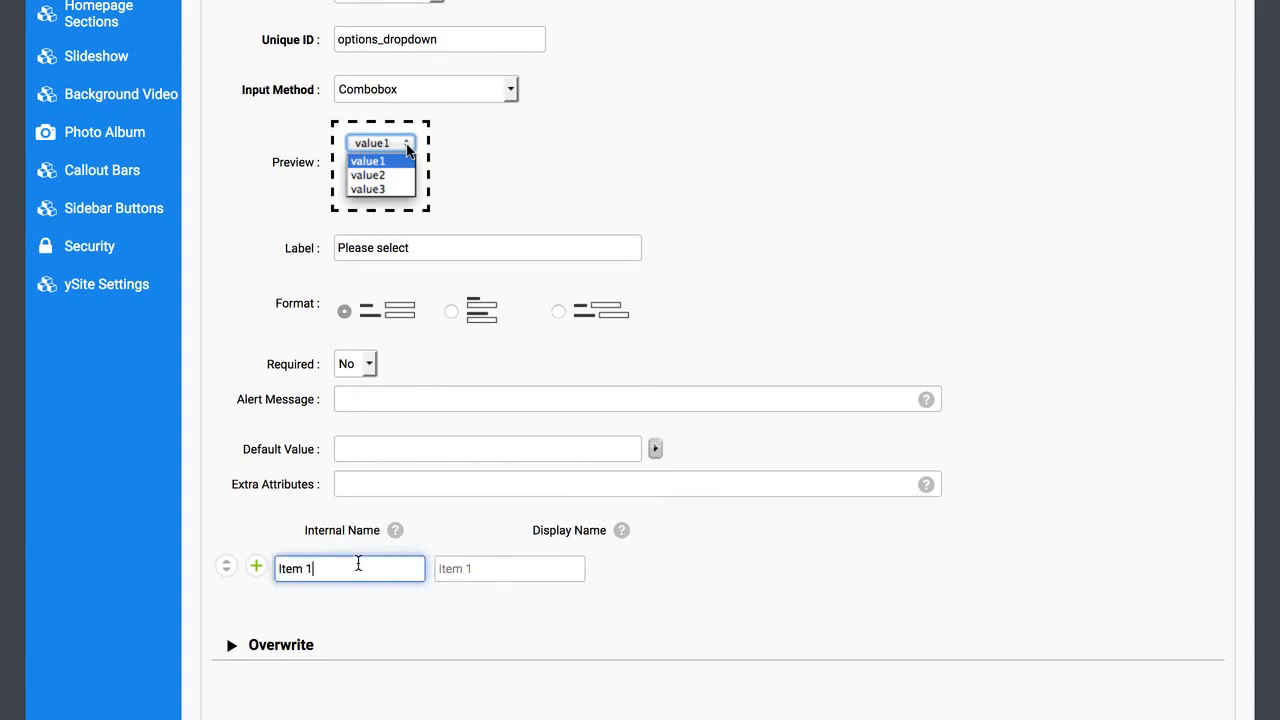
click(468, 567)
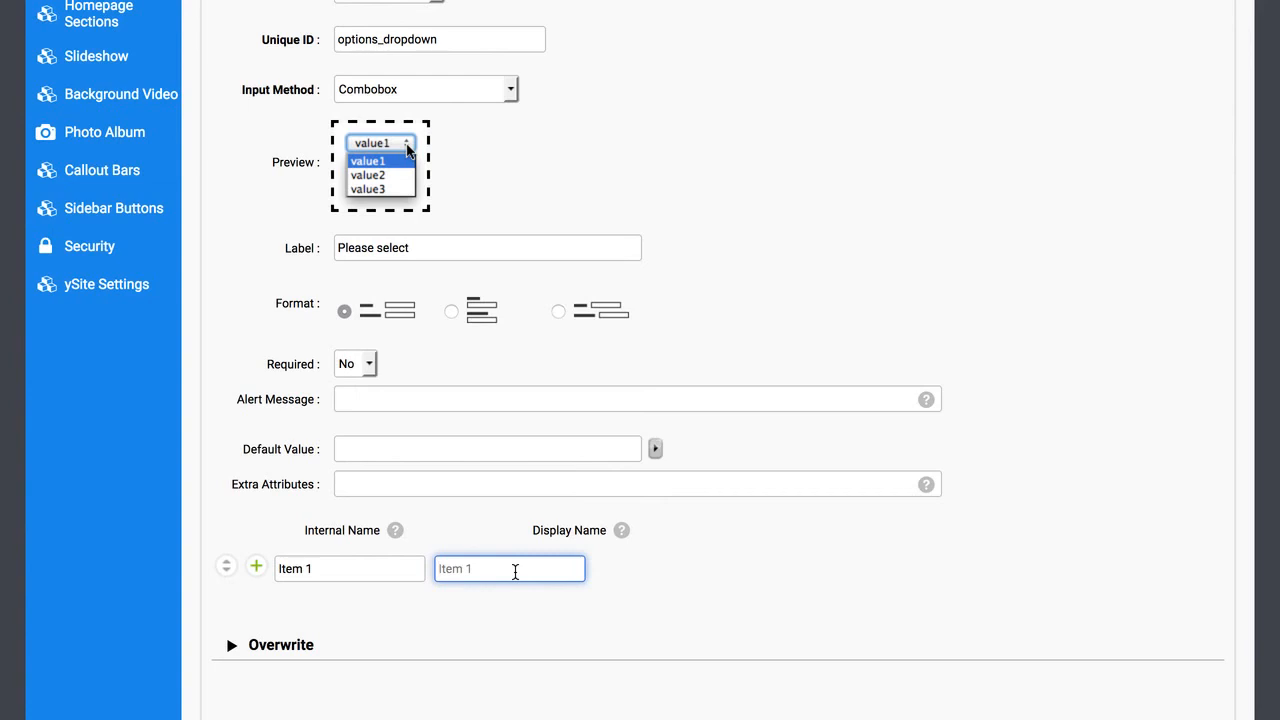
text(#1 Item)
Add two more dropdown options, Item 2 and Item 3.
click(257, 567)
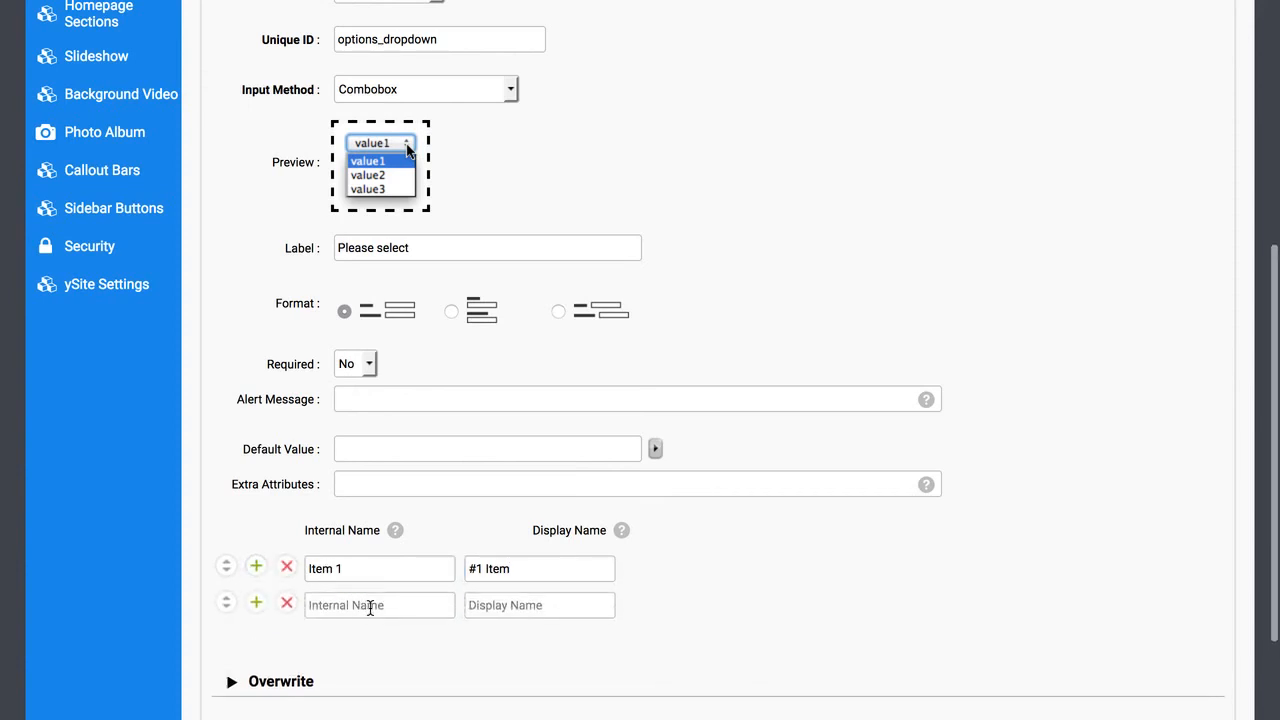
click(370, 605)
text(Item 2)
key(Tab)
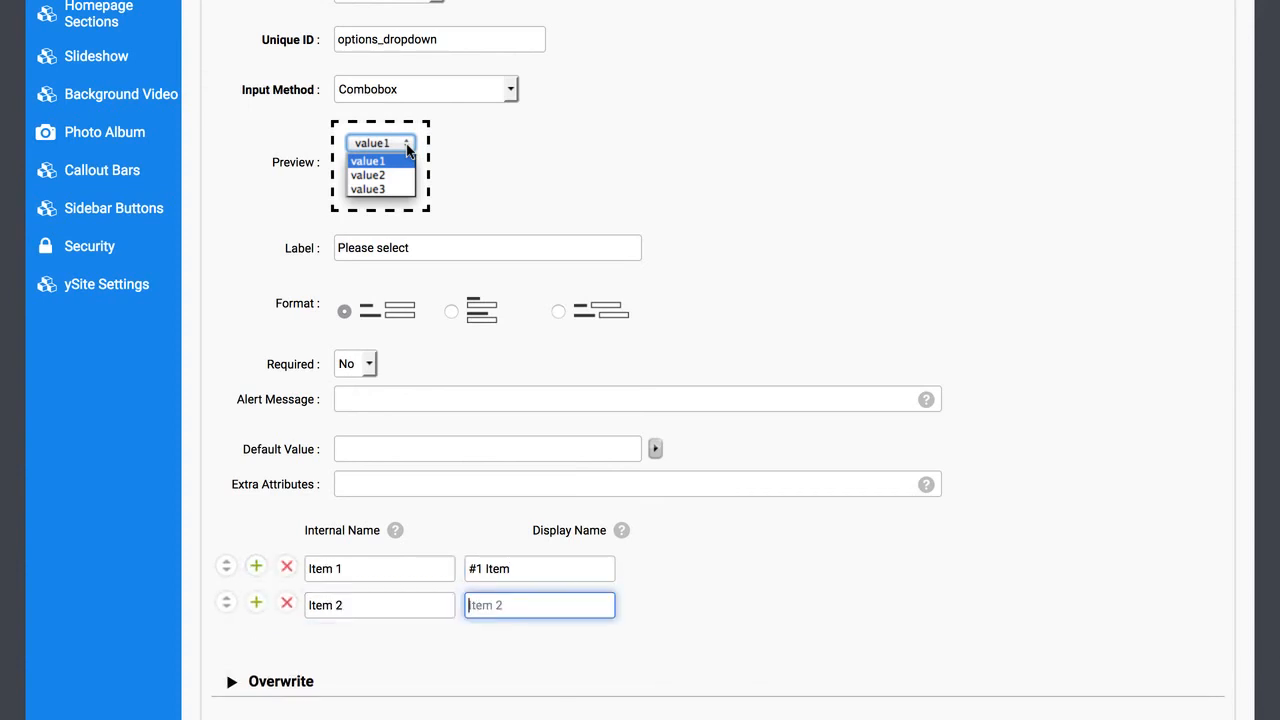
click(722, 618)
click(511, 600)
click(256, 602)
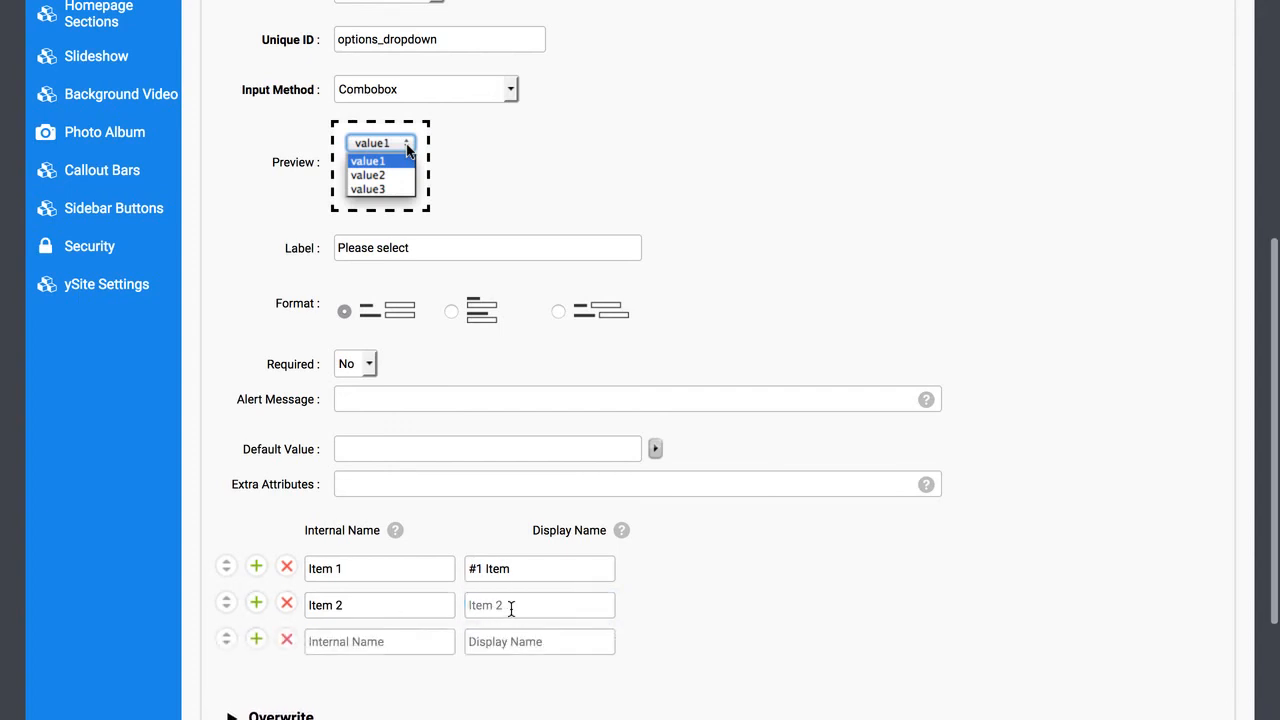
click(378, 643)
text(Item )
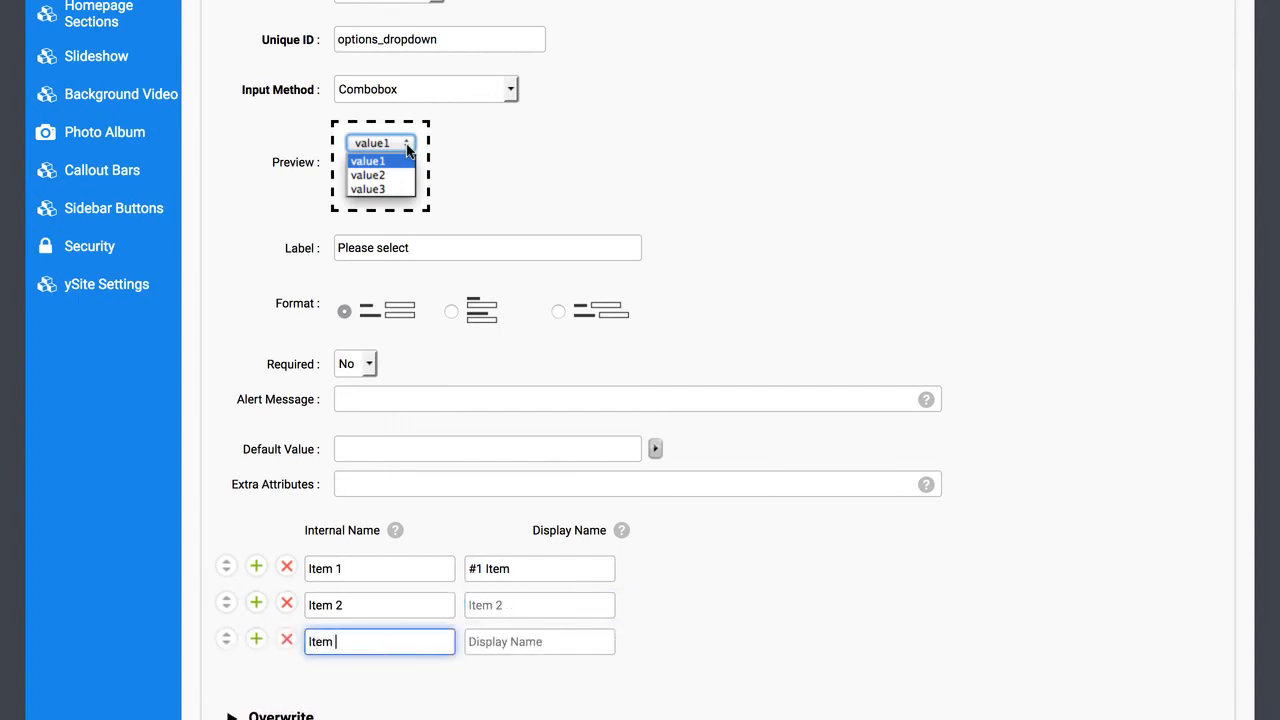
text(3)
key(Tab)
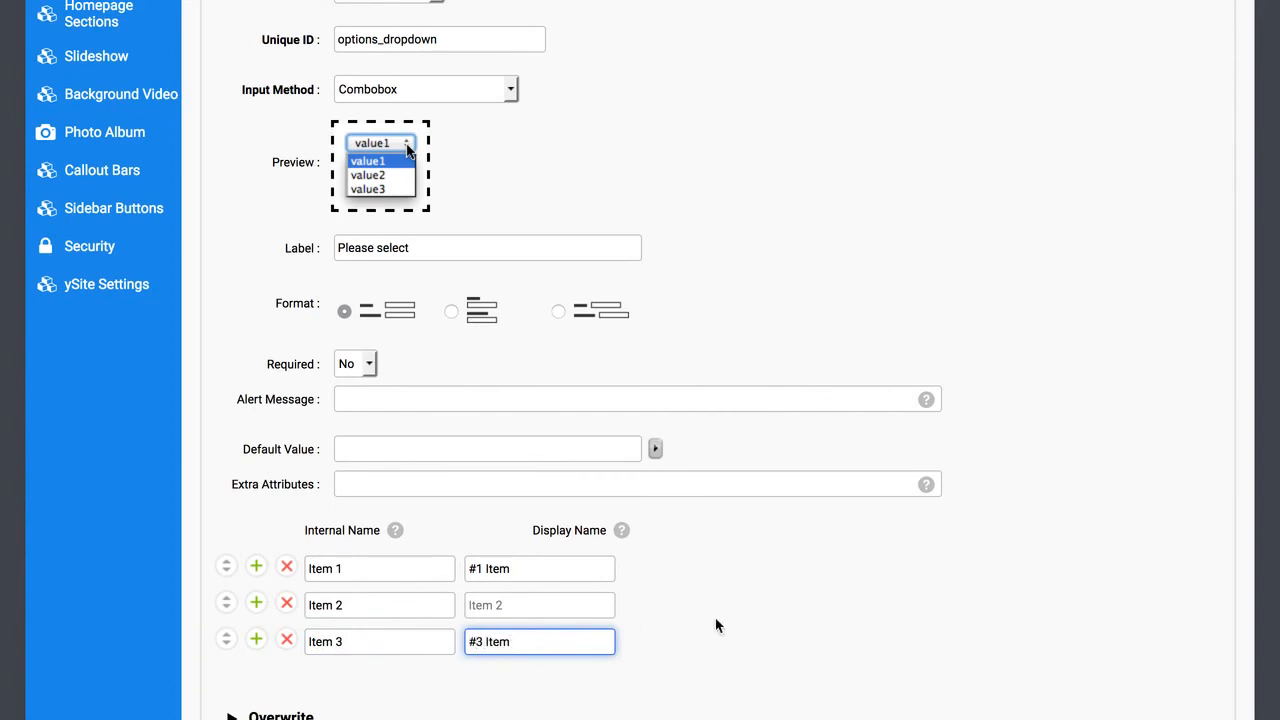
Review the three option display names and save the options_dropdown combobox field.
click(761, 545)
scroll(761, 545, up, 1)
click(529, 609)
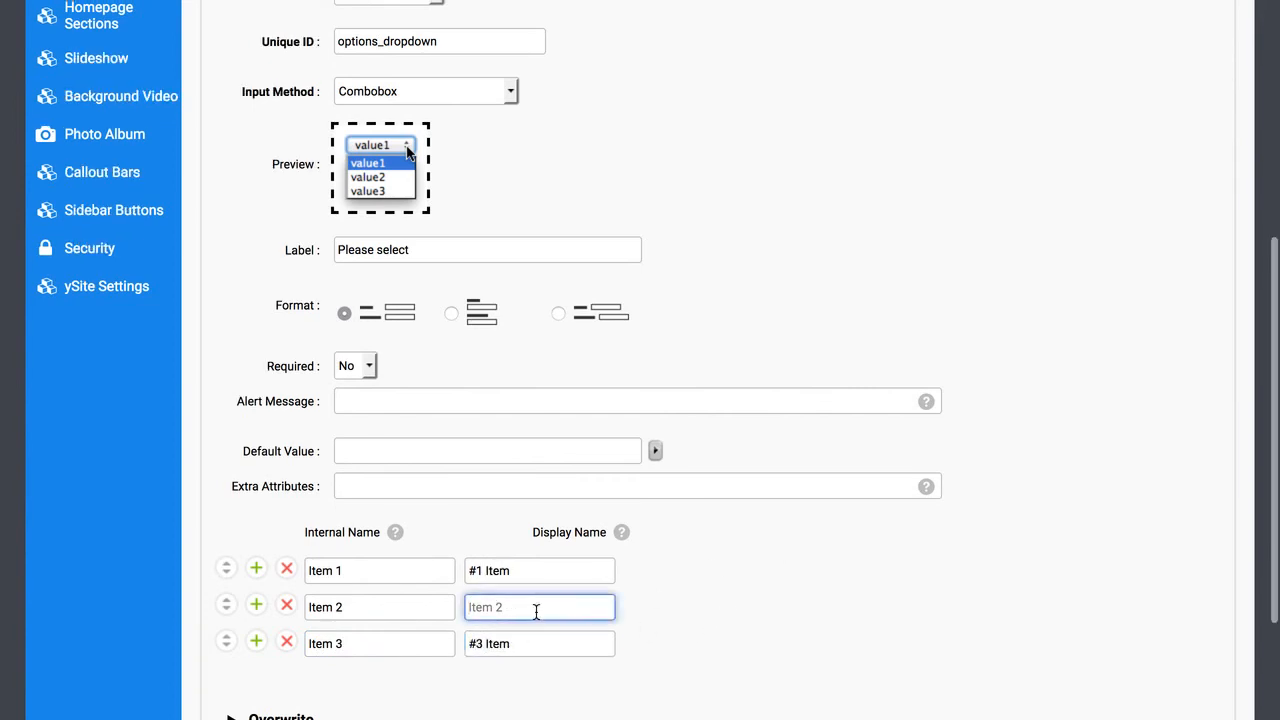
click(648, 611)
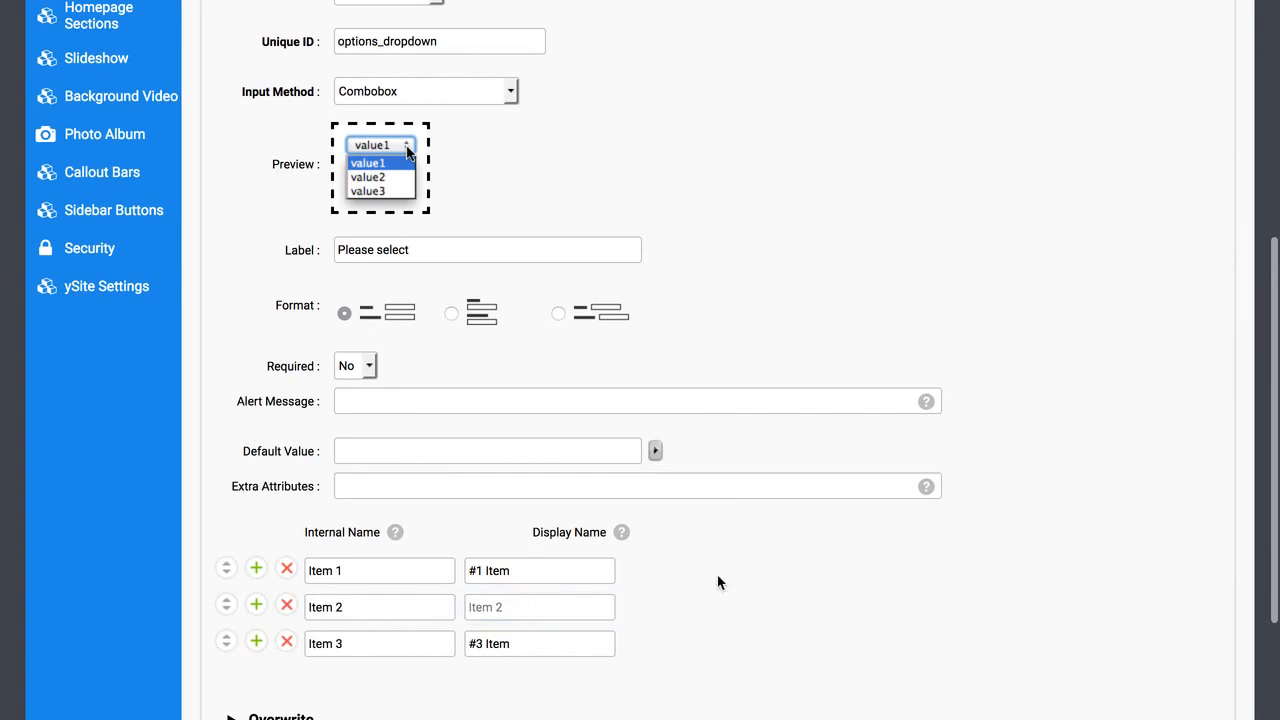
scroll(718, 582, down, 1)
click(554, 556)
click(536, 618)
click(712, 600)
scroll(718, 597, down, 2)
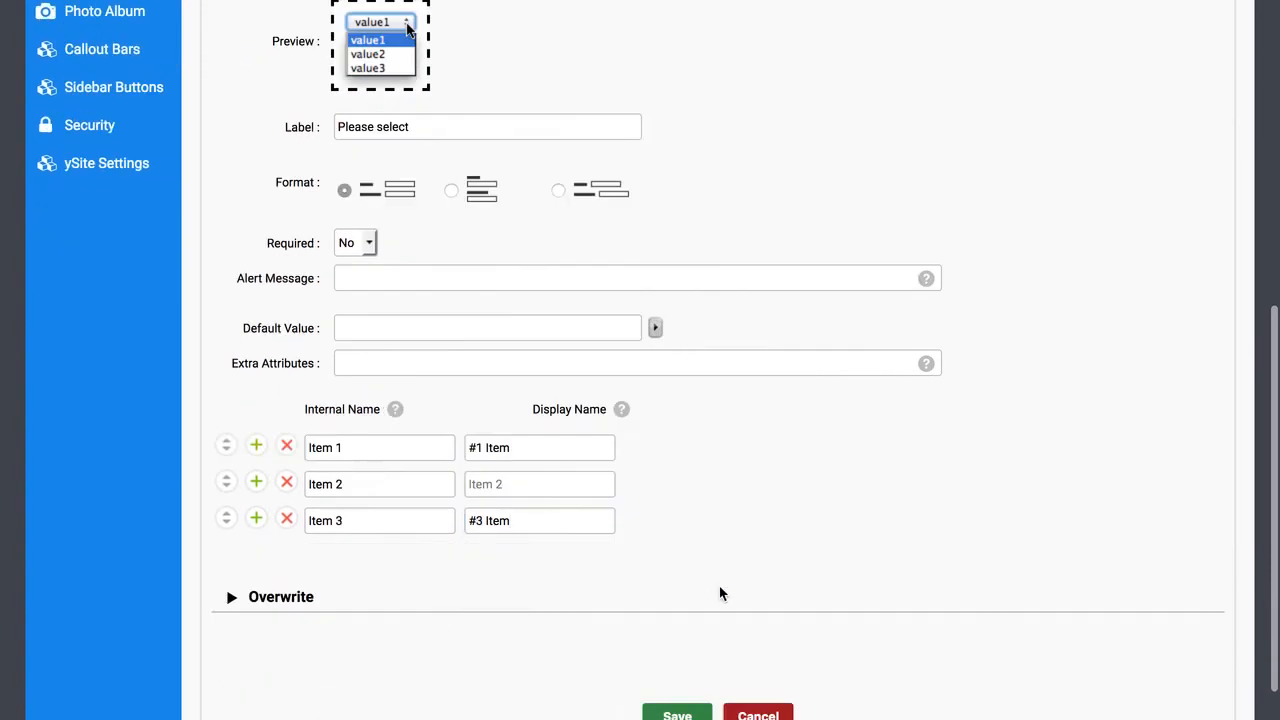
scroll(720, 594, down, 1)
click(677, 620)
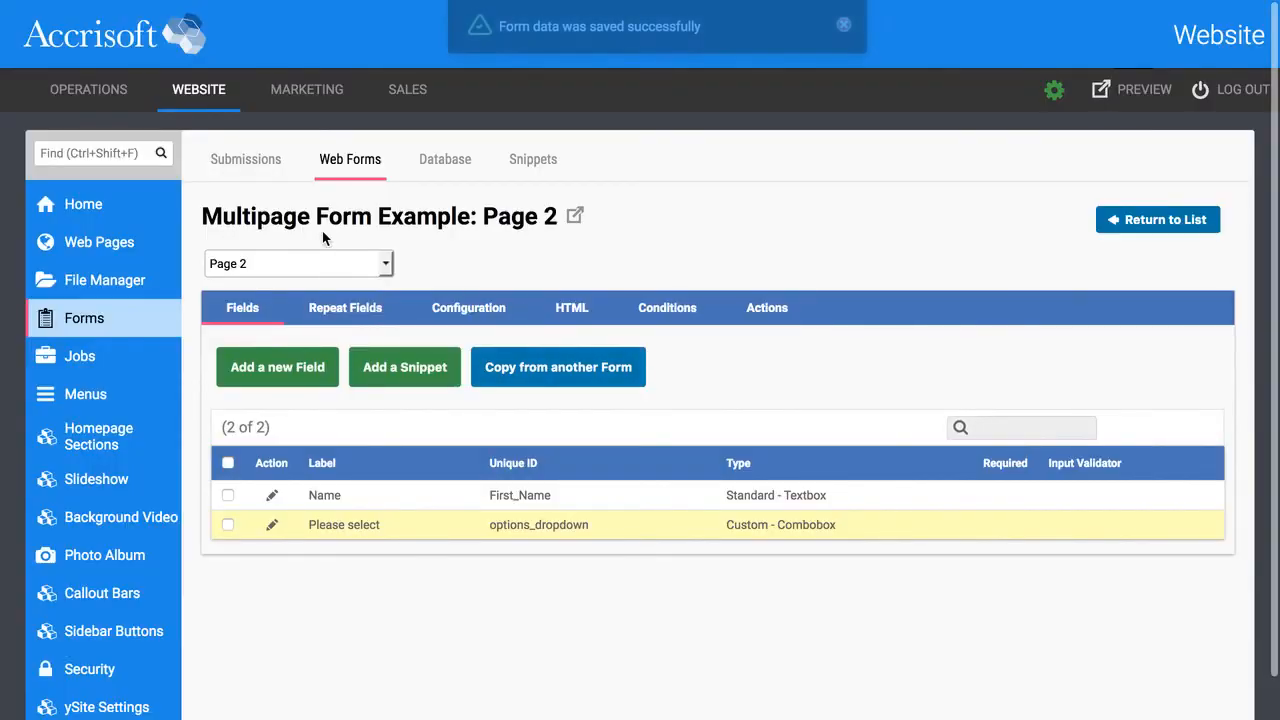
On Page 2 Optional, add a Standard Company field with unique ID Company, then return to Page 2.
click(385, 263)
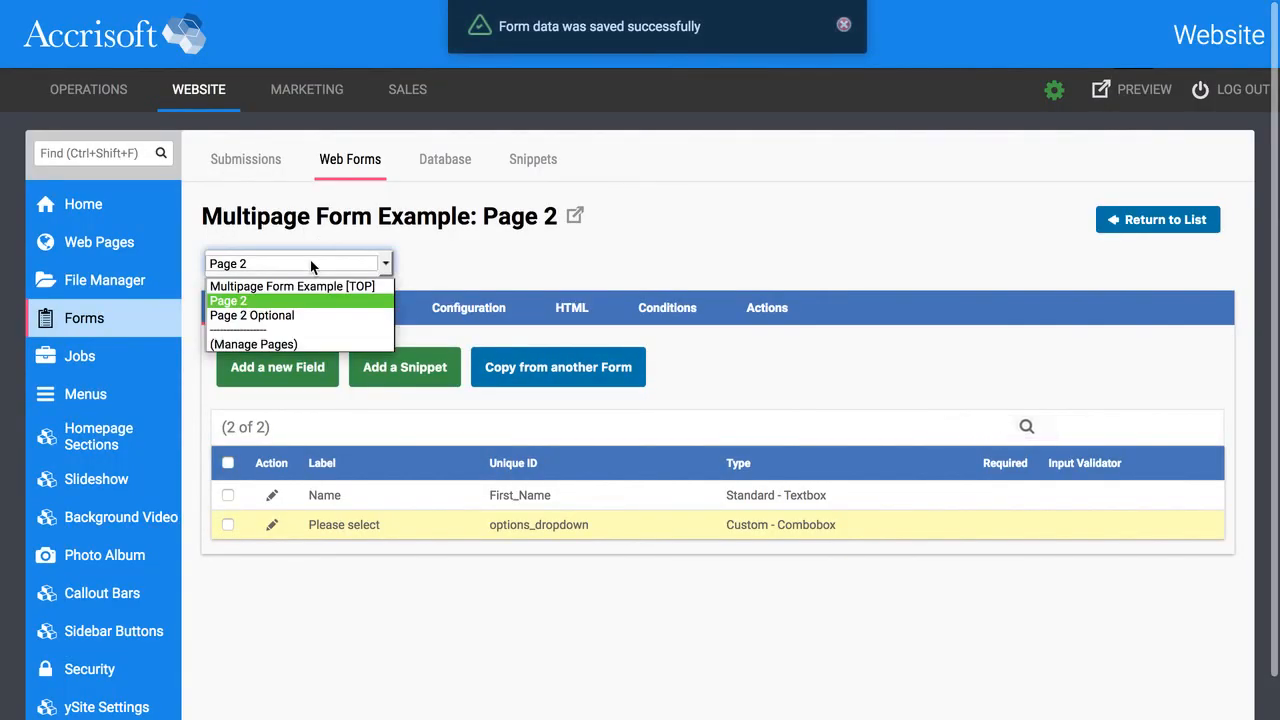
click(293, 315)
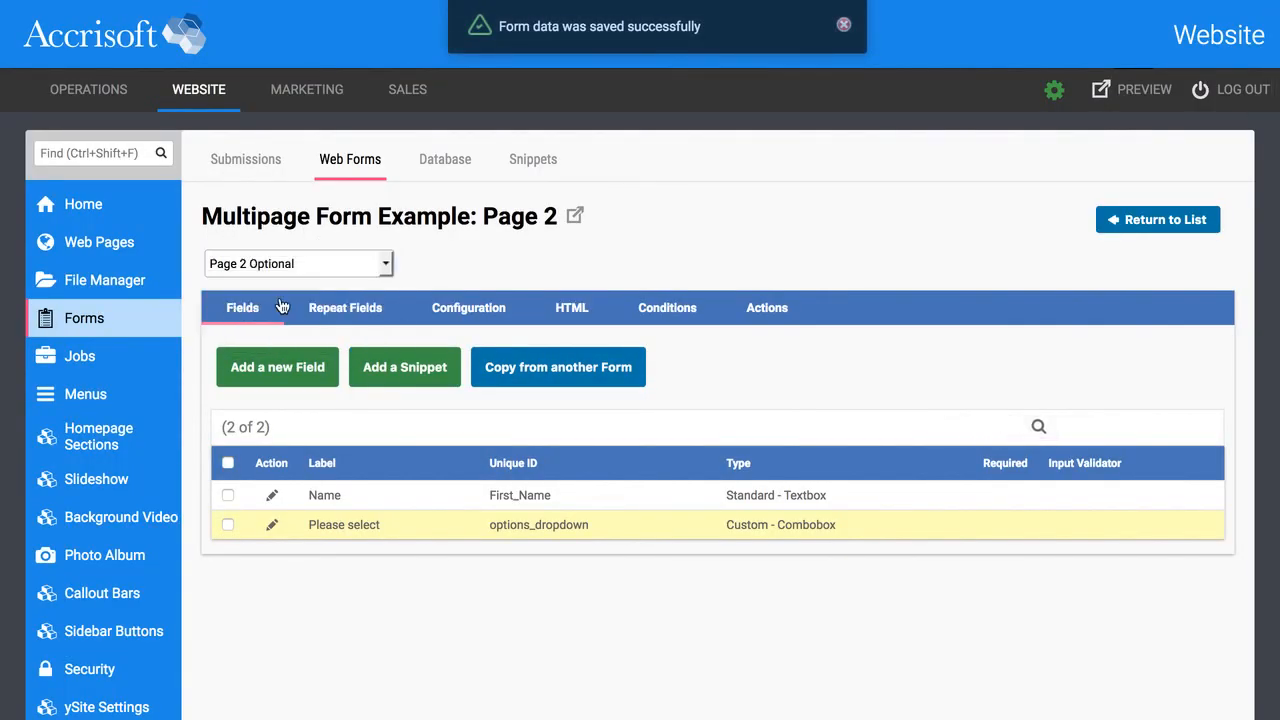
click(308, 378)
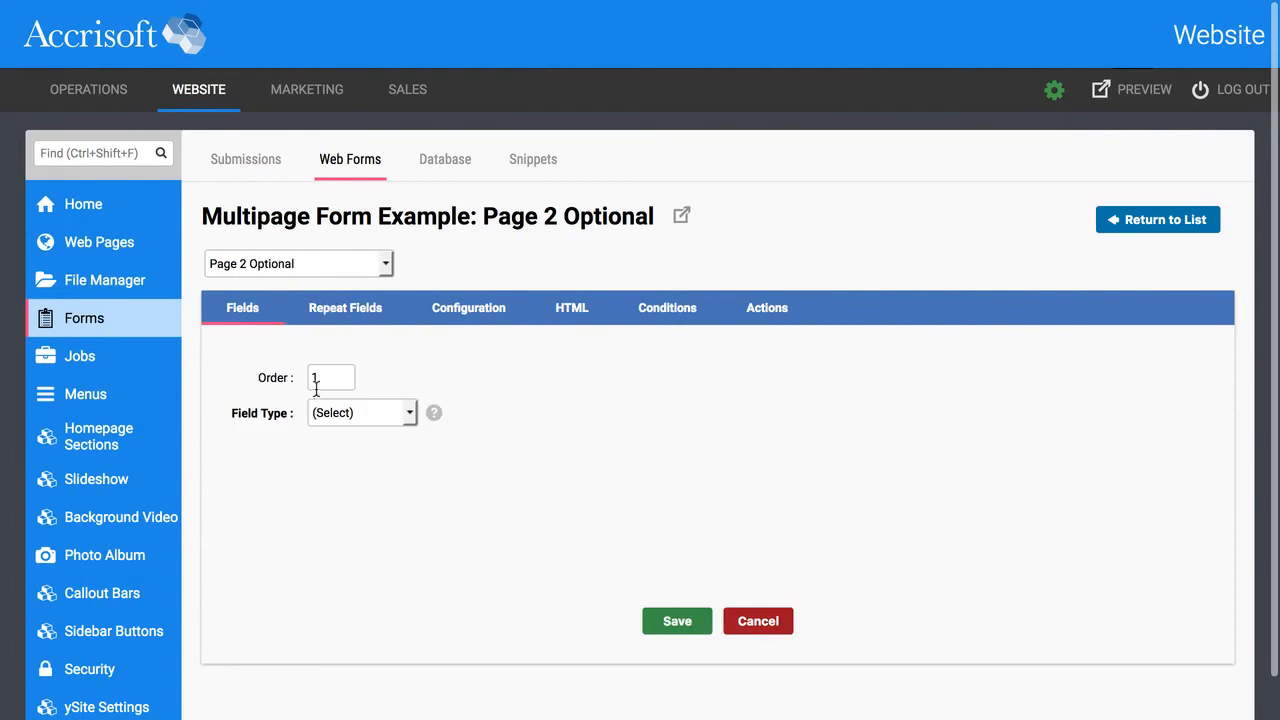
click(358, 413)
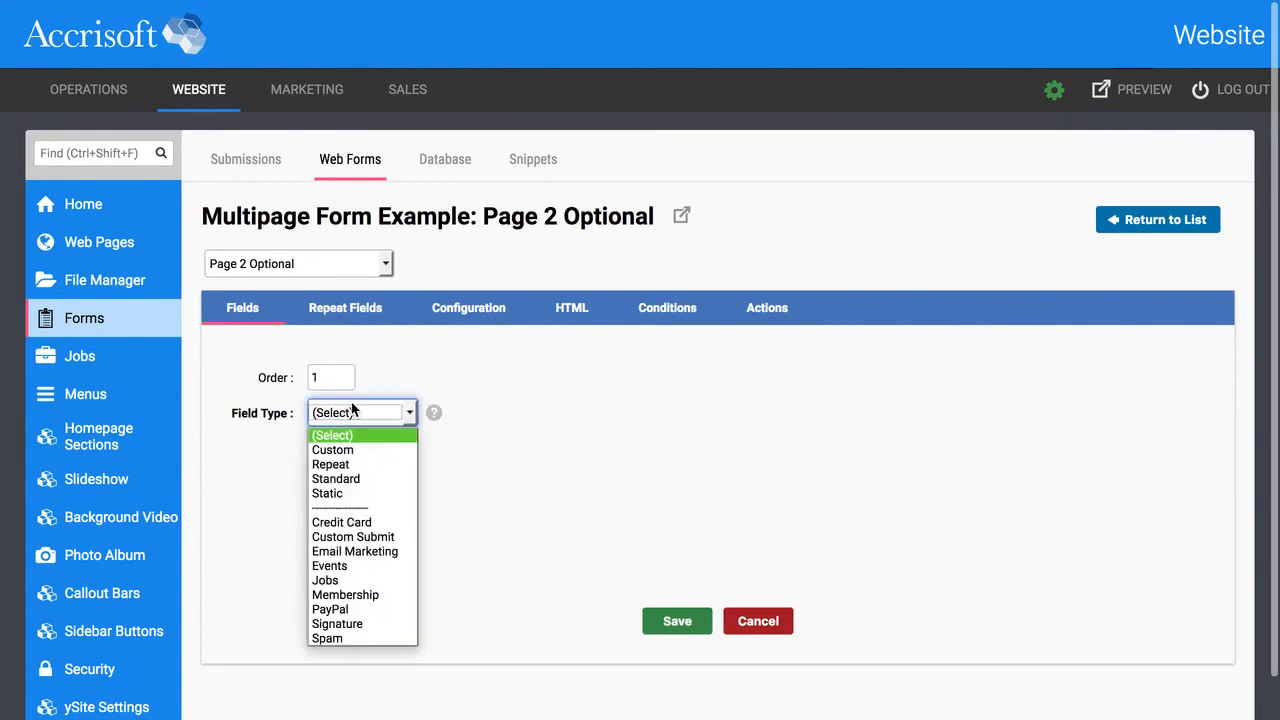
click(353, 478)
click(344, 465)
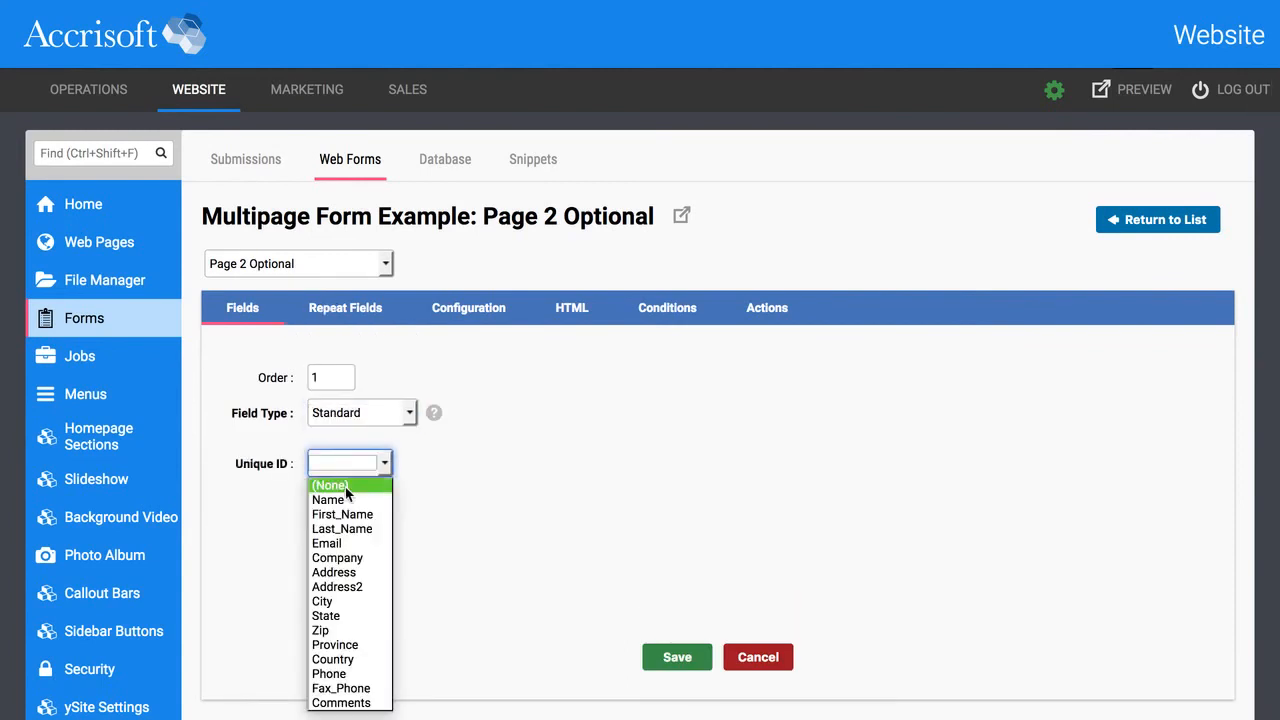
click(358, 558)
scroll(654, 551, down, 5)
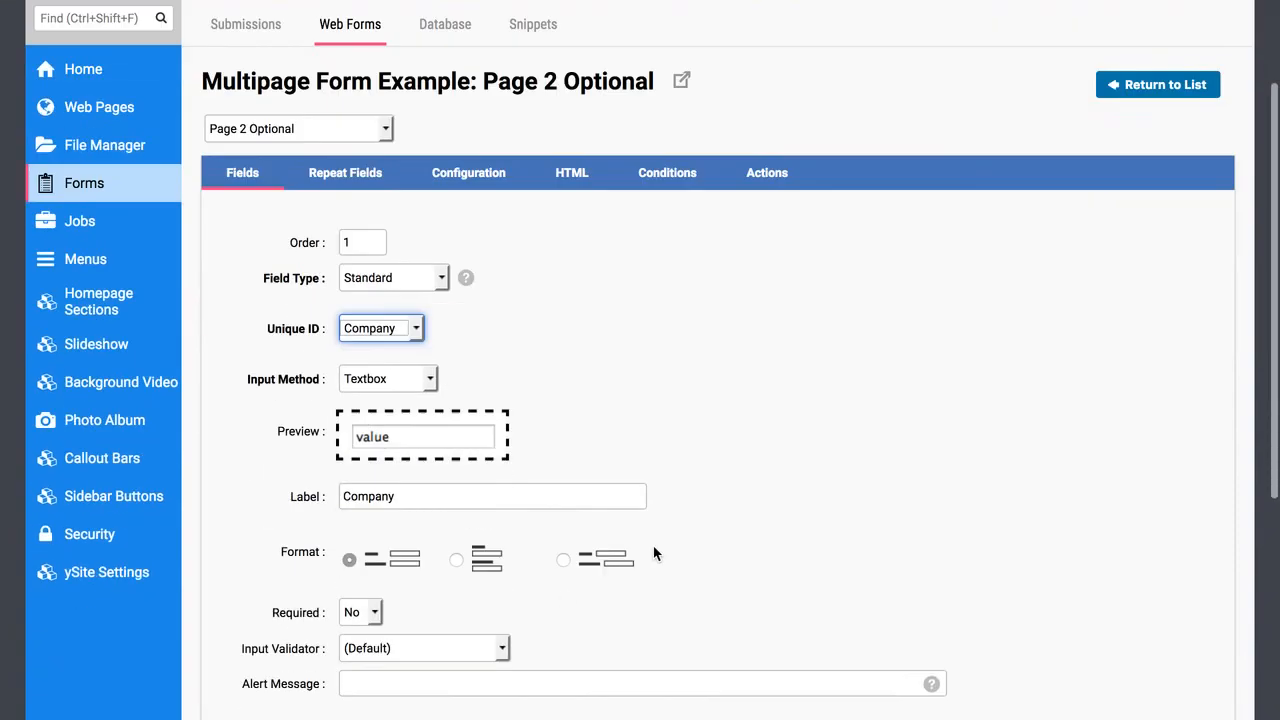
click(685, 632)
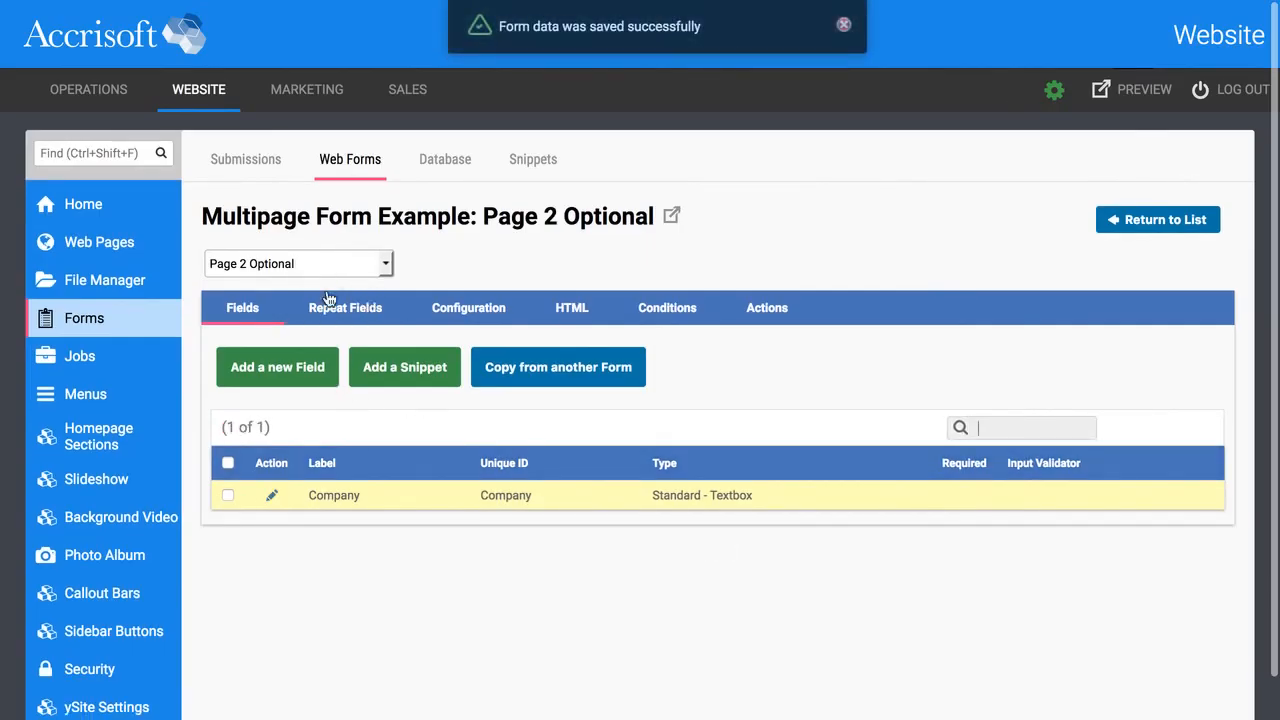
click(277, 265)
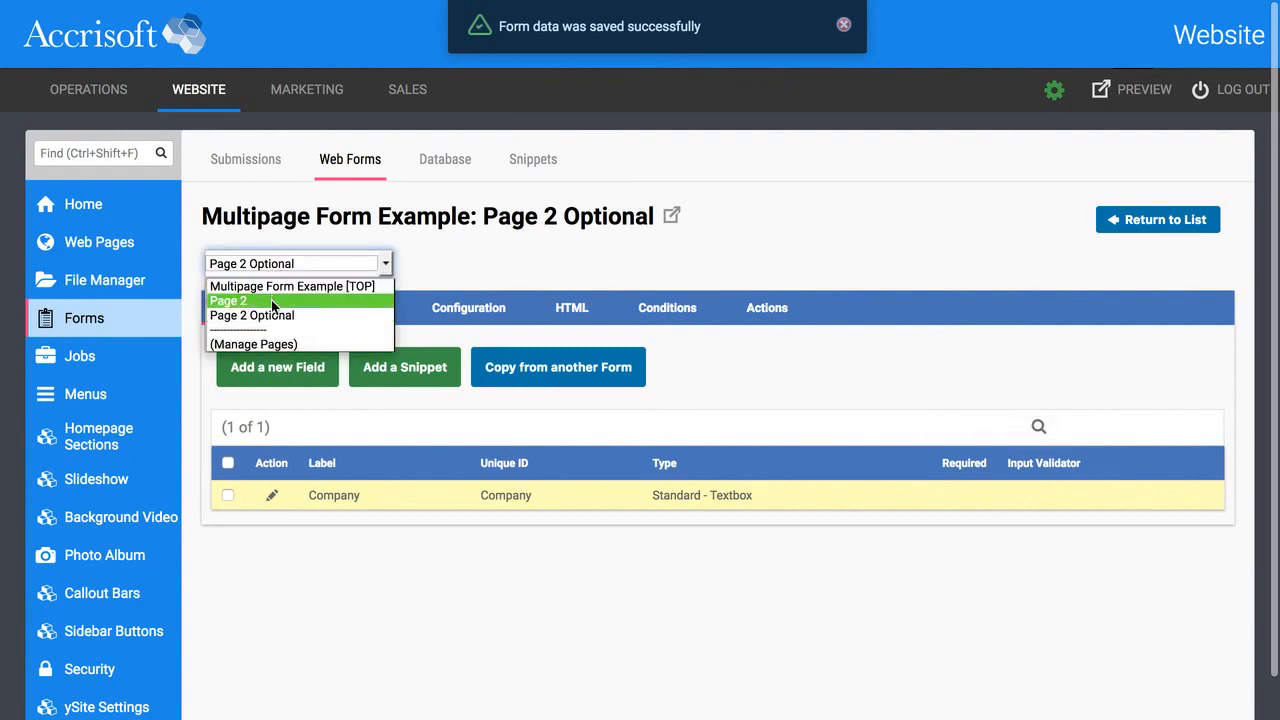
click(271, 300)
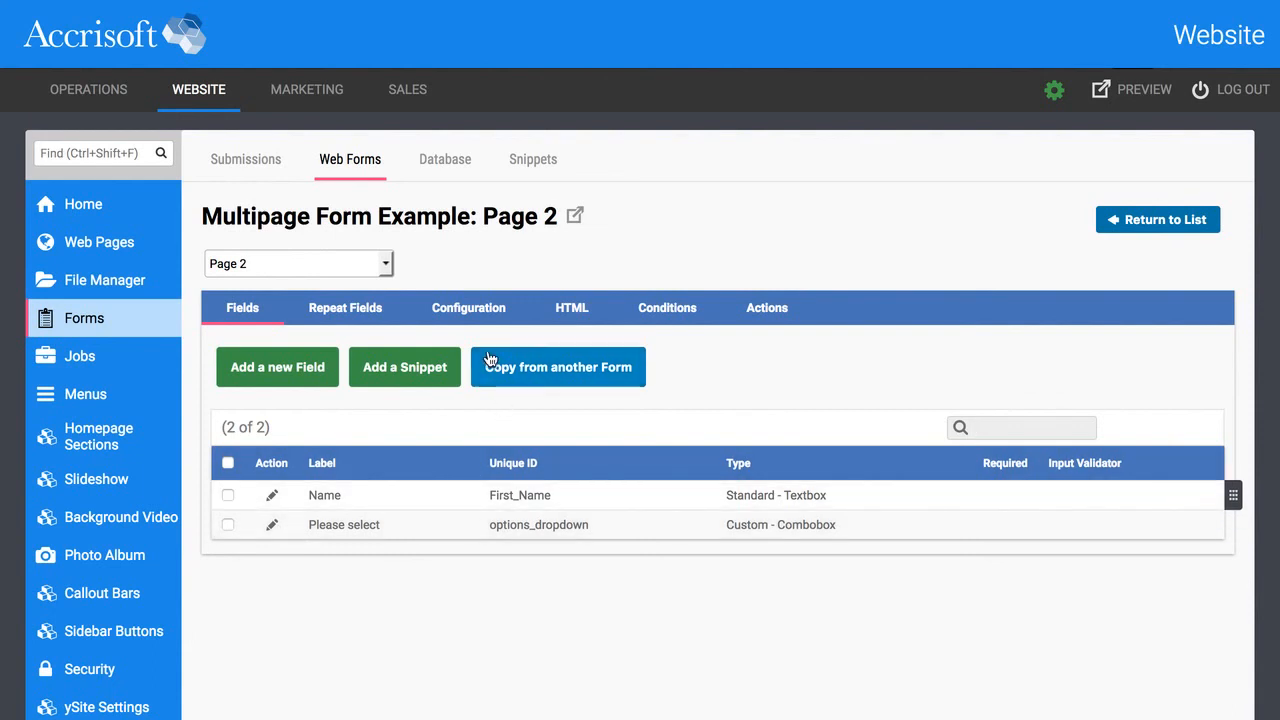
Start a new Page 2 condition testing formField_options_dropdown with 'is equal to'.
click(670, 310)
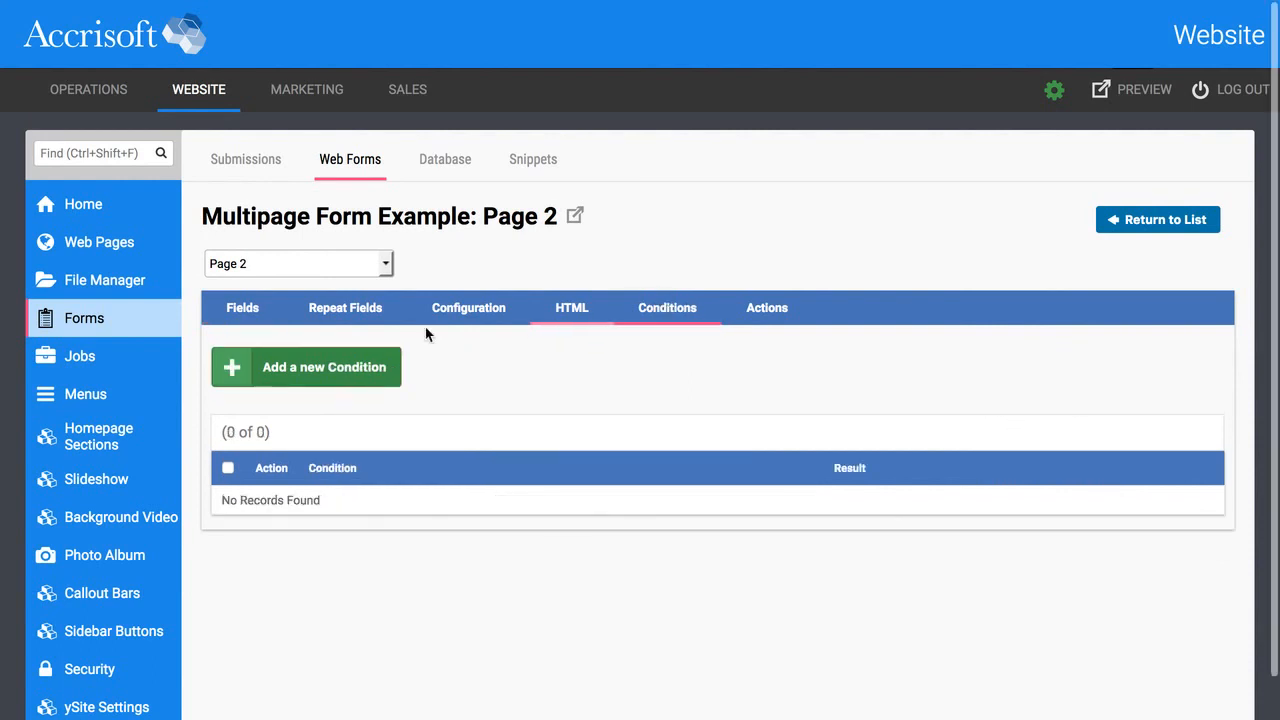
click(310, 369)
scroll(451, 545, down, 2)
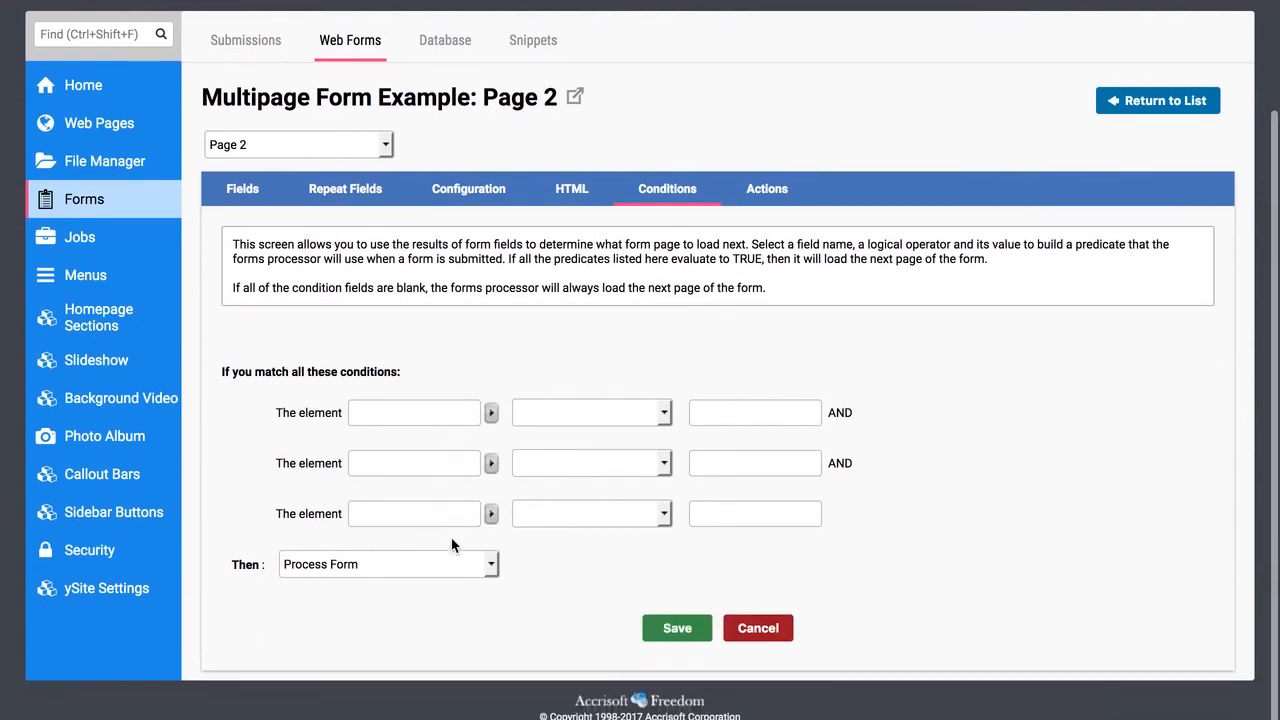
click(443, 409)
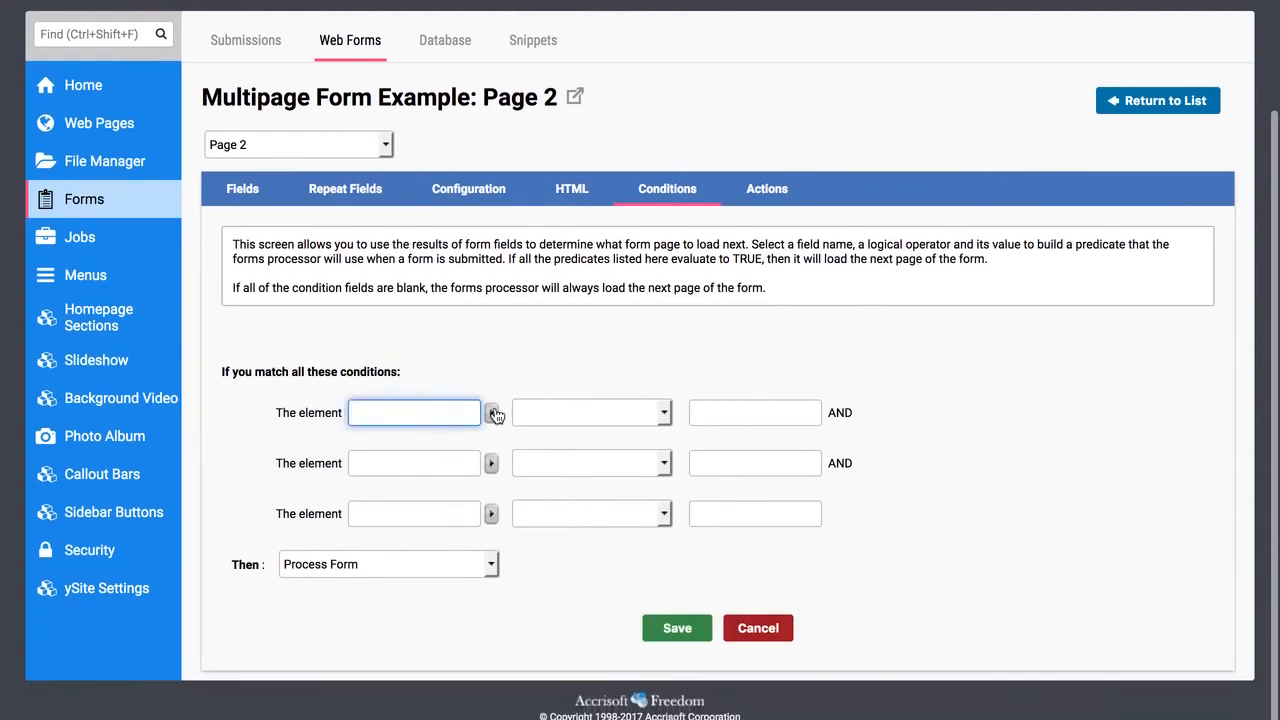
click(493, 413)
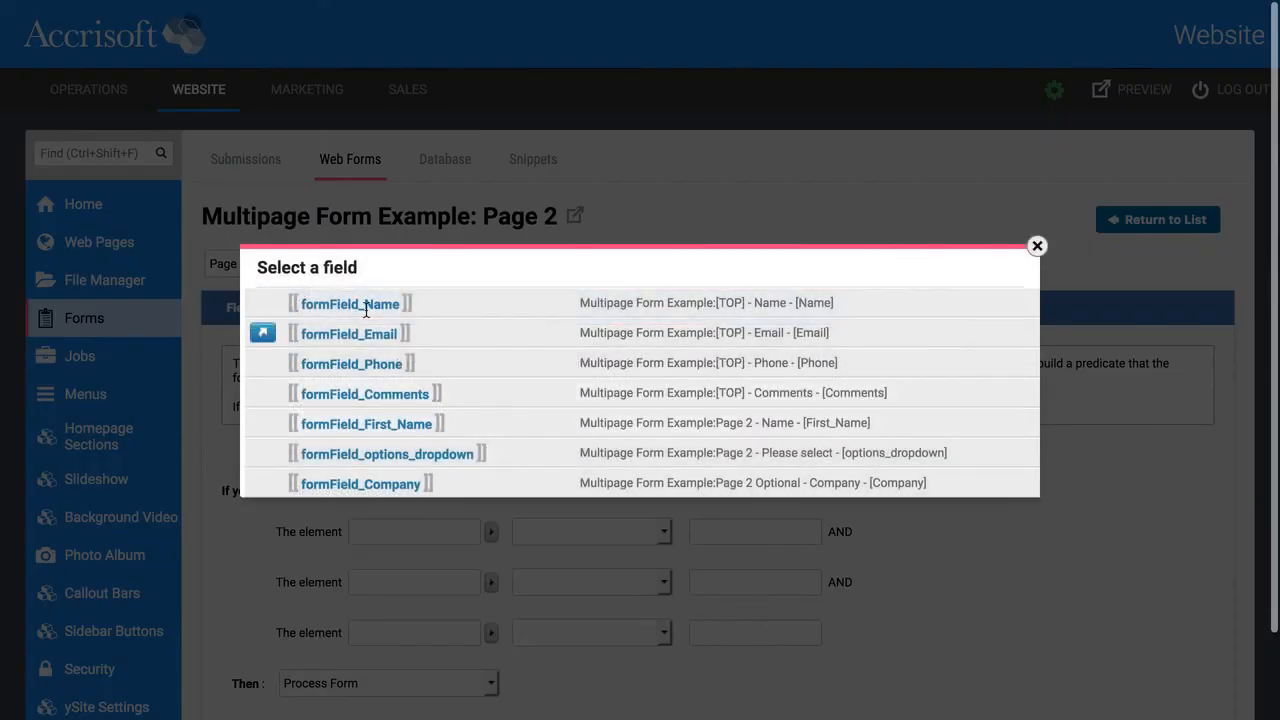
scroll(420, 370, down, 1)
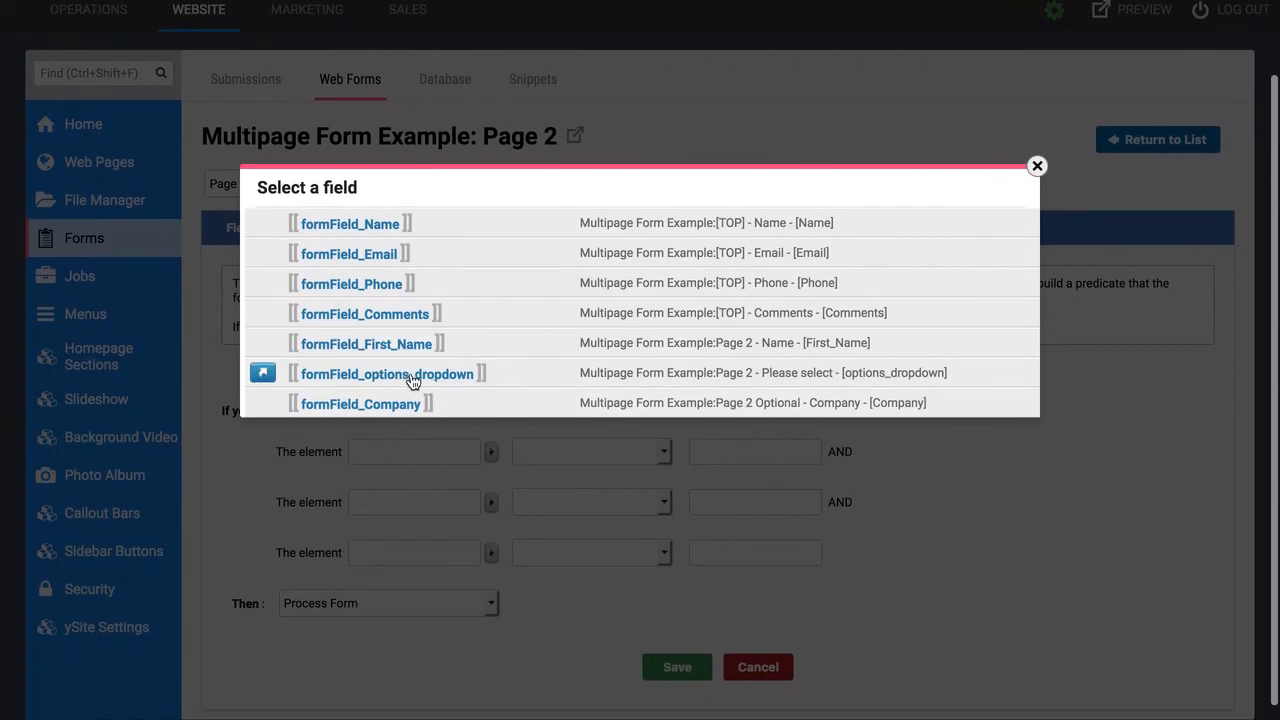
click(413, 376)
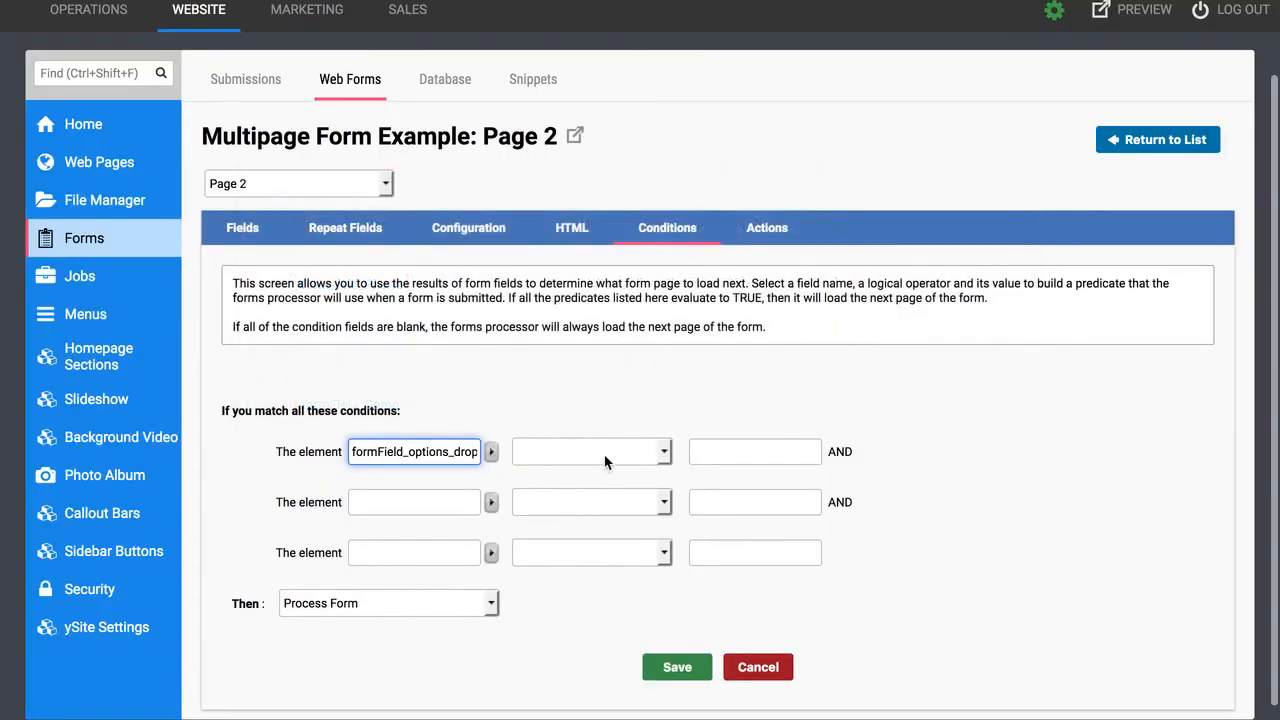
click(663, 452)
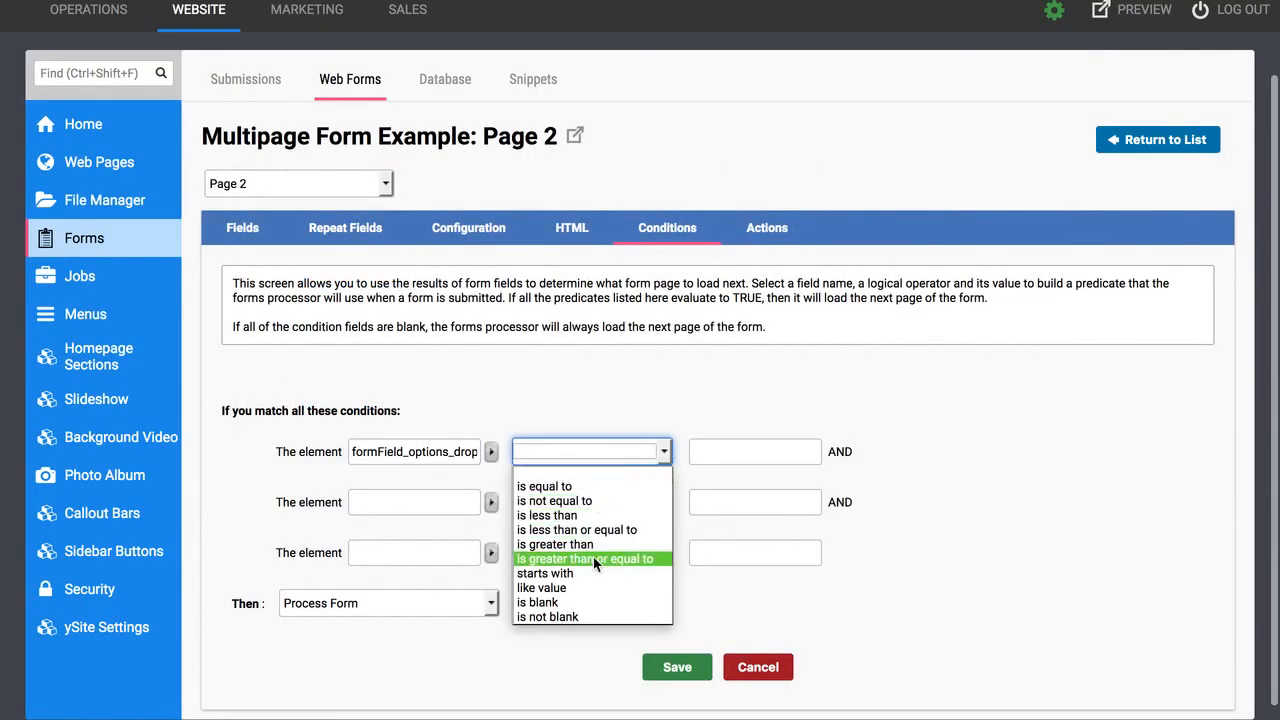
click(593, 487)
Set the comparison value to Item 1, have it load Page 2 Optional, and save.
click(810, 446)
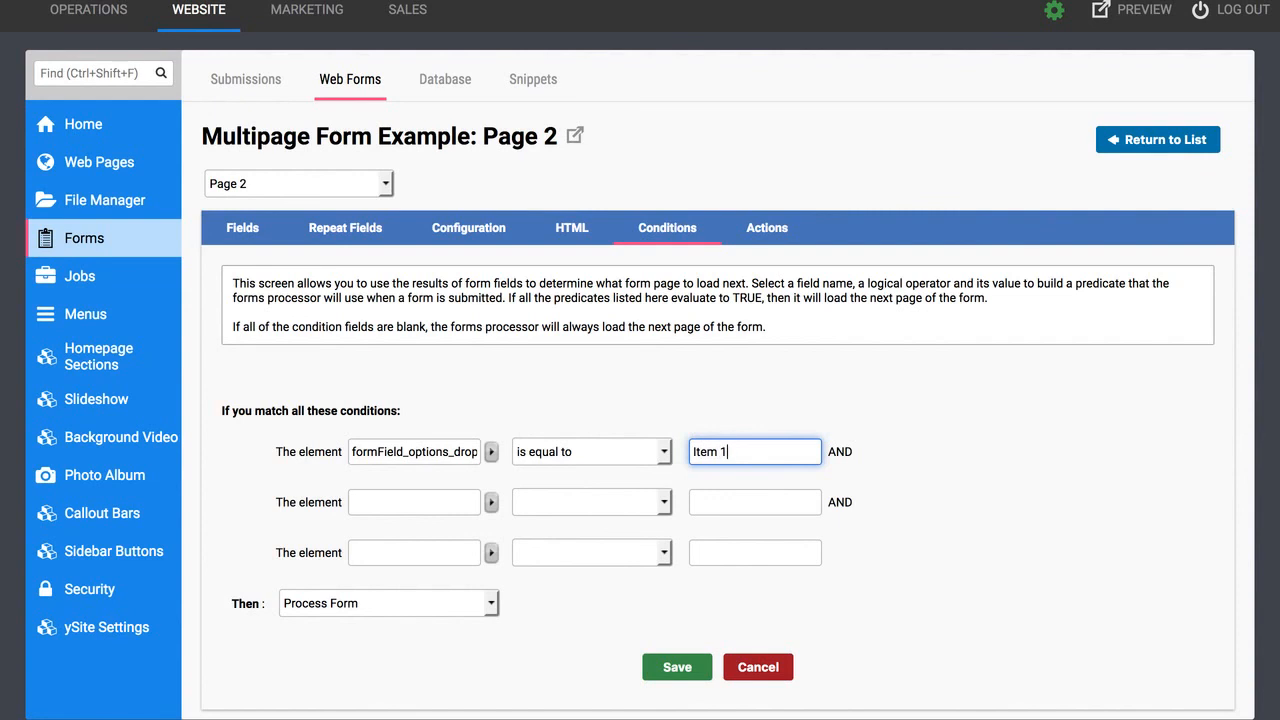
drag(775, 452, 603, 447)
click(740, 405)
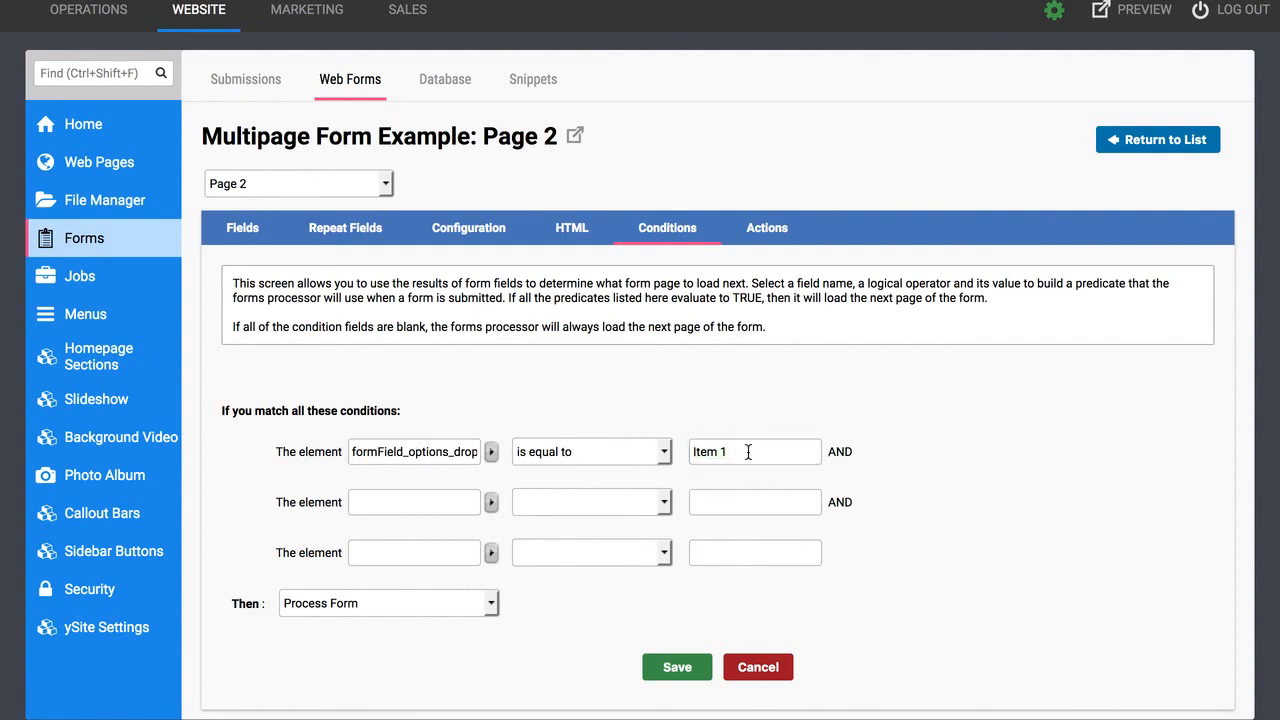
triple_click(693, 451)
click(705, 451)
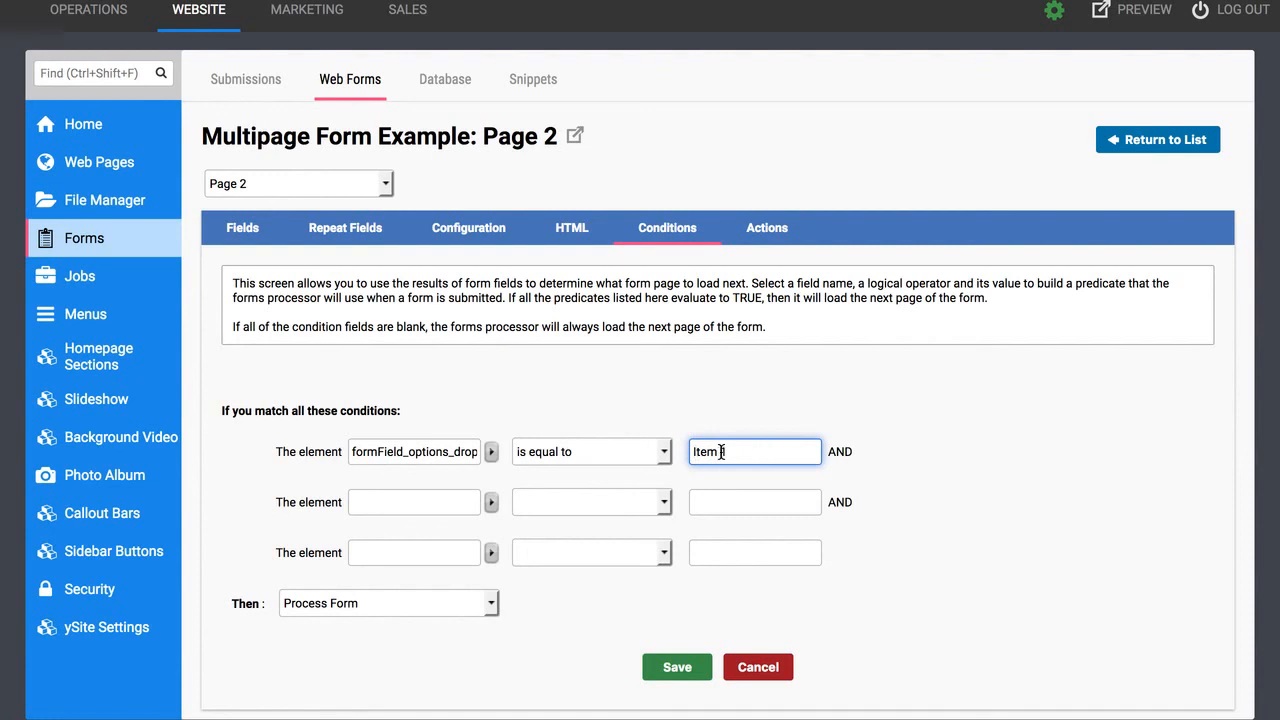
scroll(740, 445, down, 1)
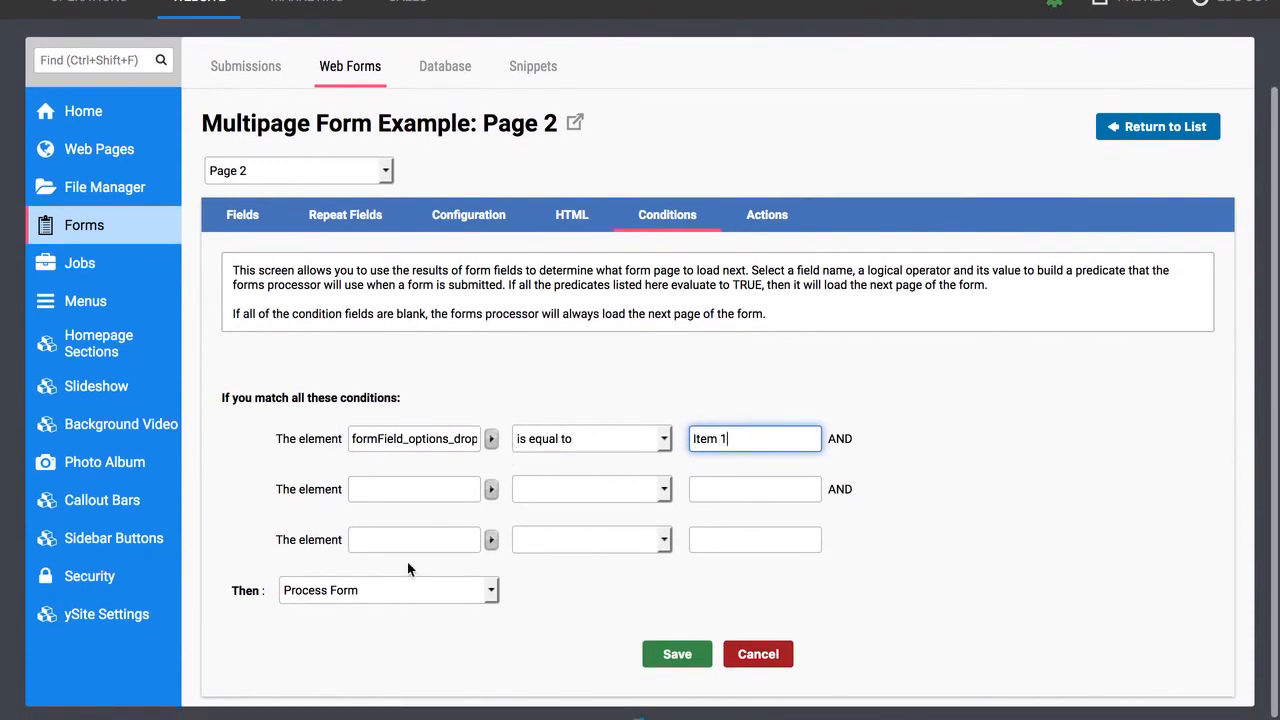
click(401, 590)
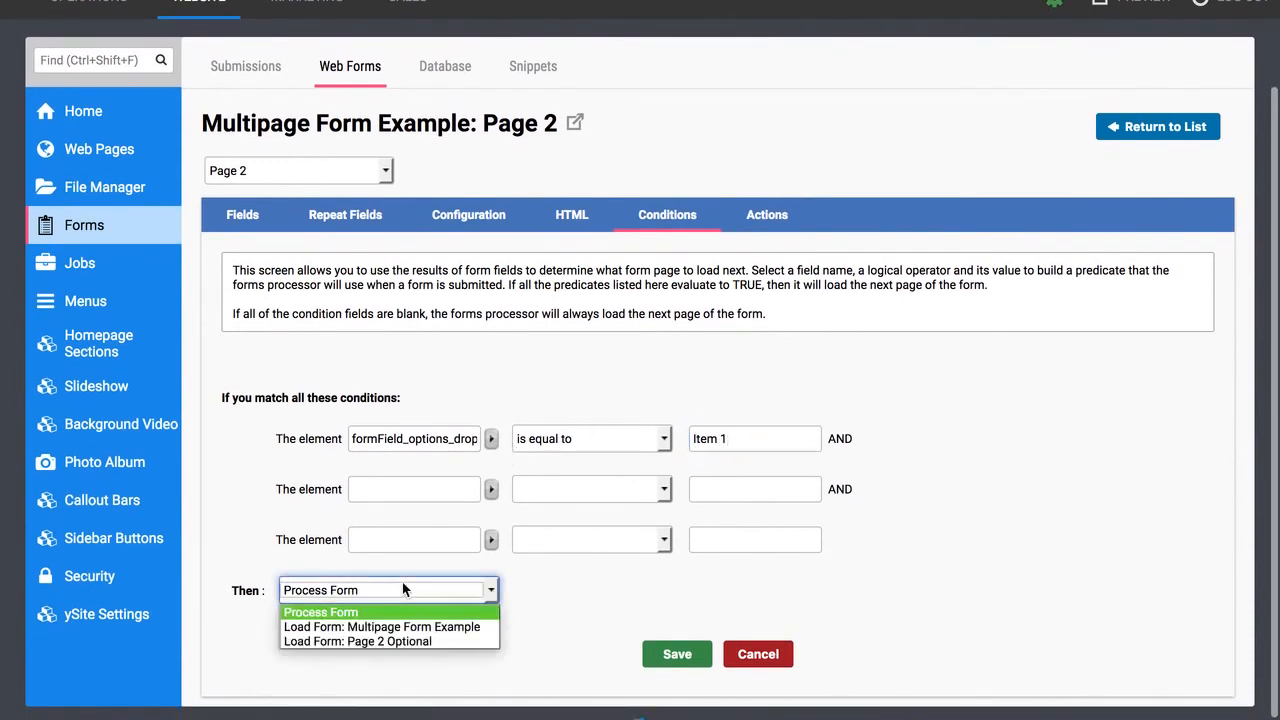
click(390, 641)
click(675, 655)
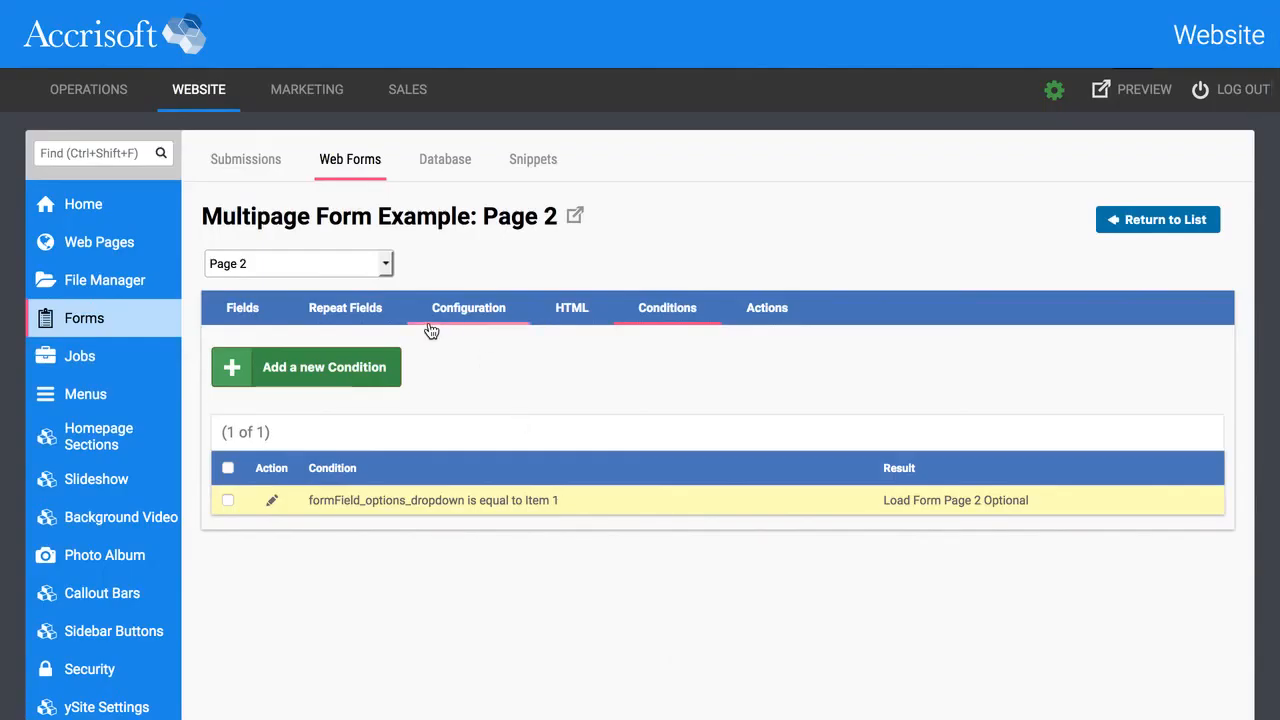
On the Multipage Form Example top page, save a condition with no element rules that loads Page 2.
click(370, 264)
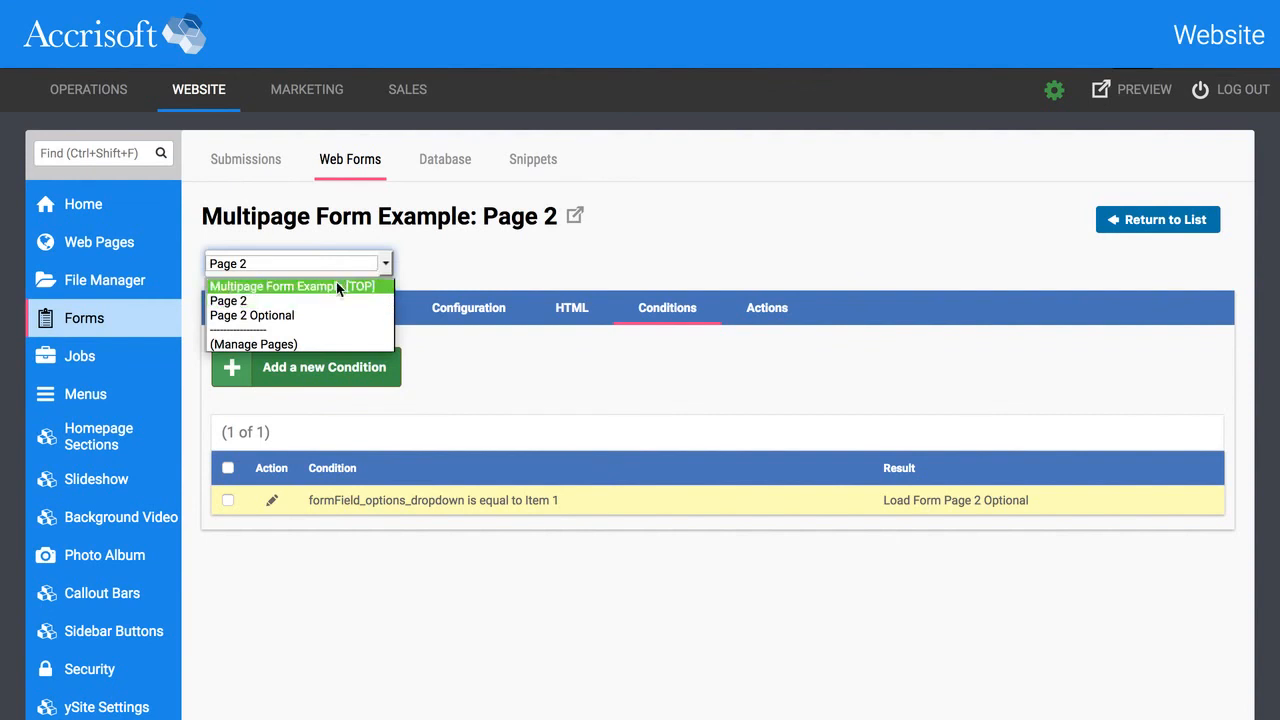
click(340, 285)
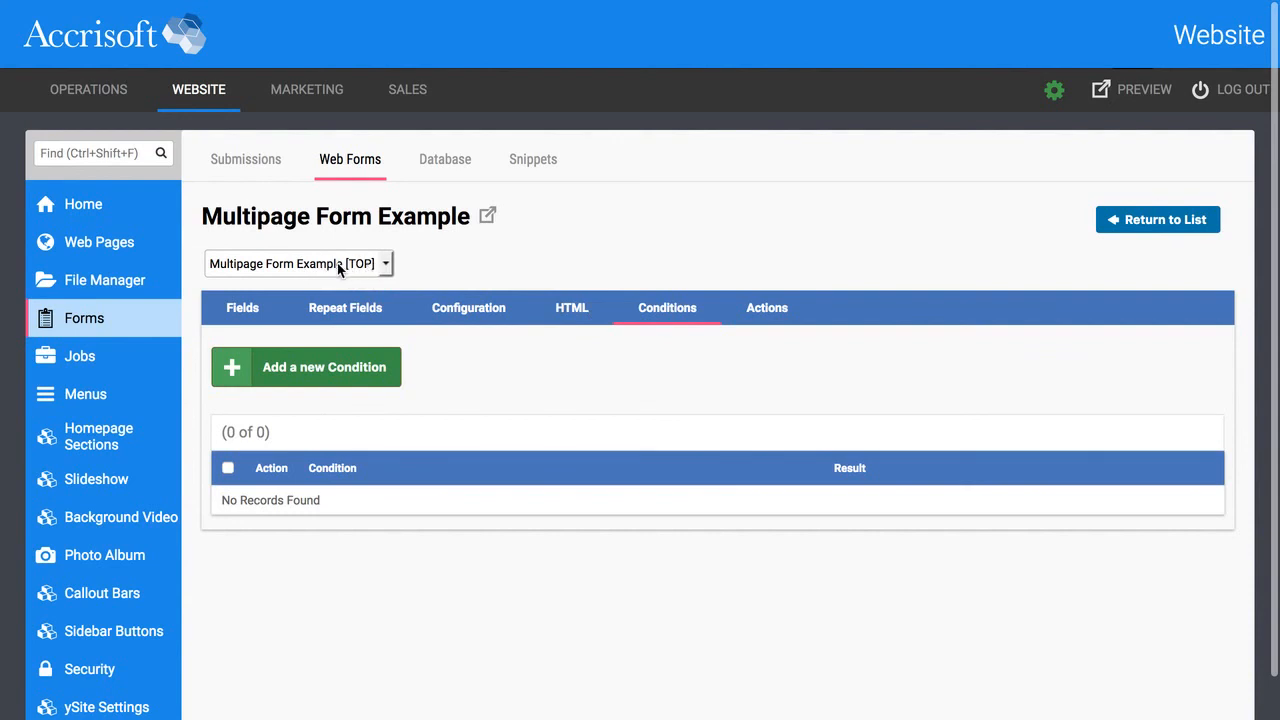
click(381, 370)
scroll(436, 506, down, 2)
click(352, 568)
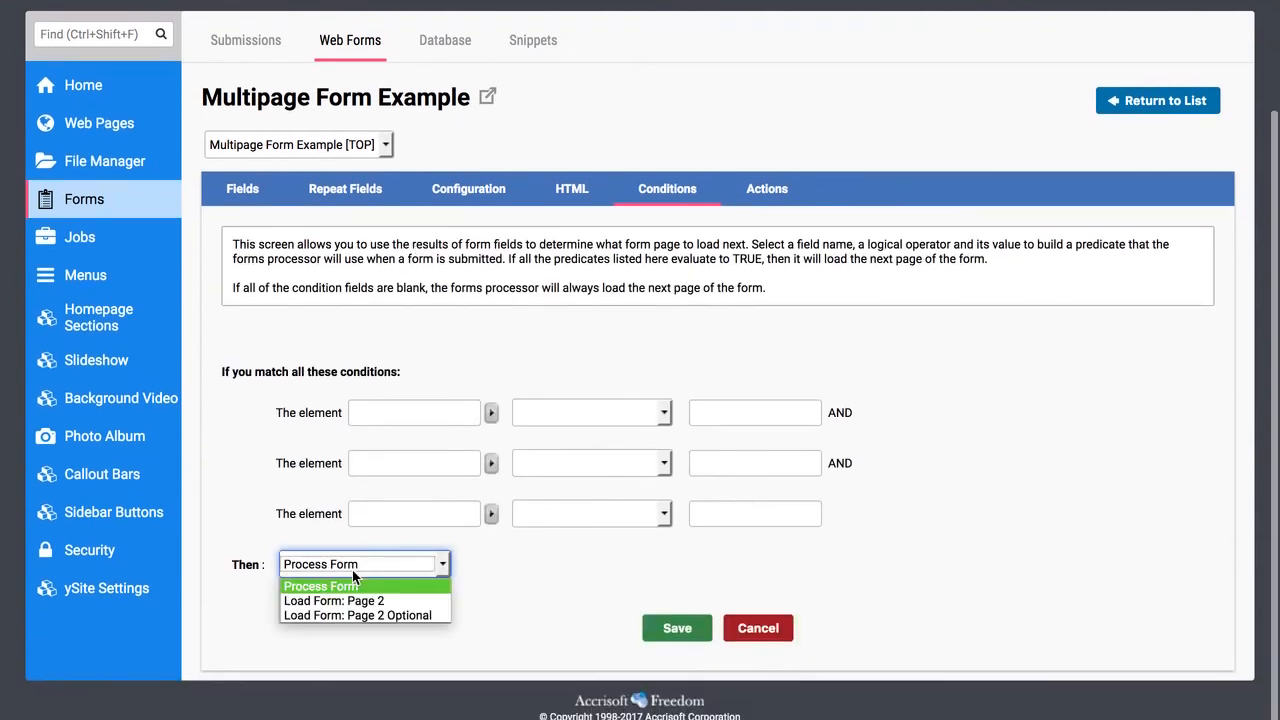
click(424, 604)
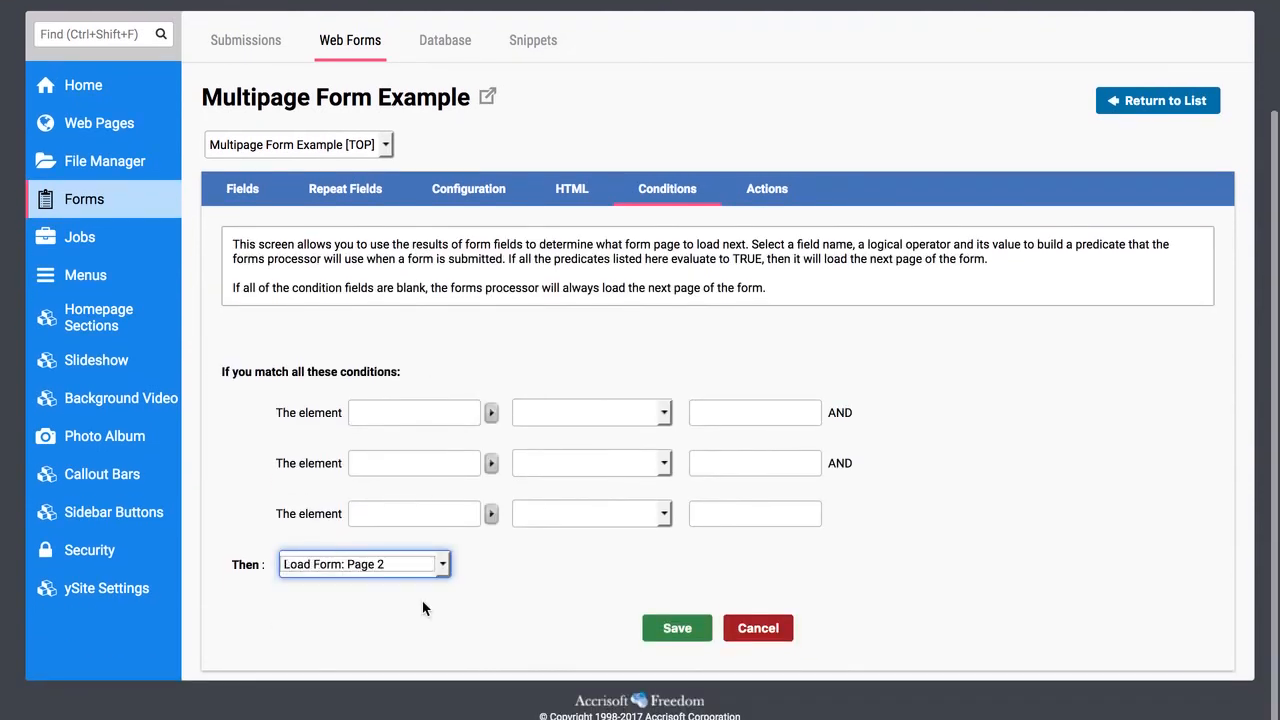
click(678, 627)
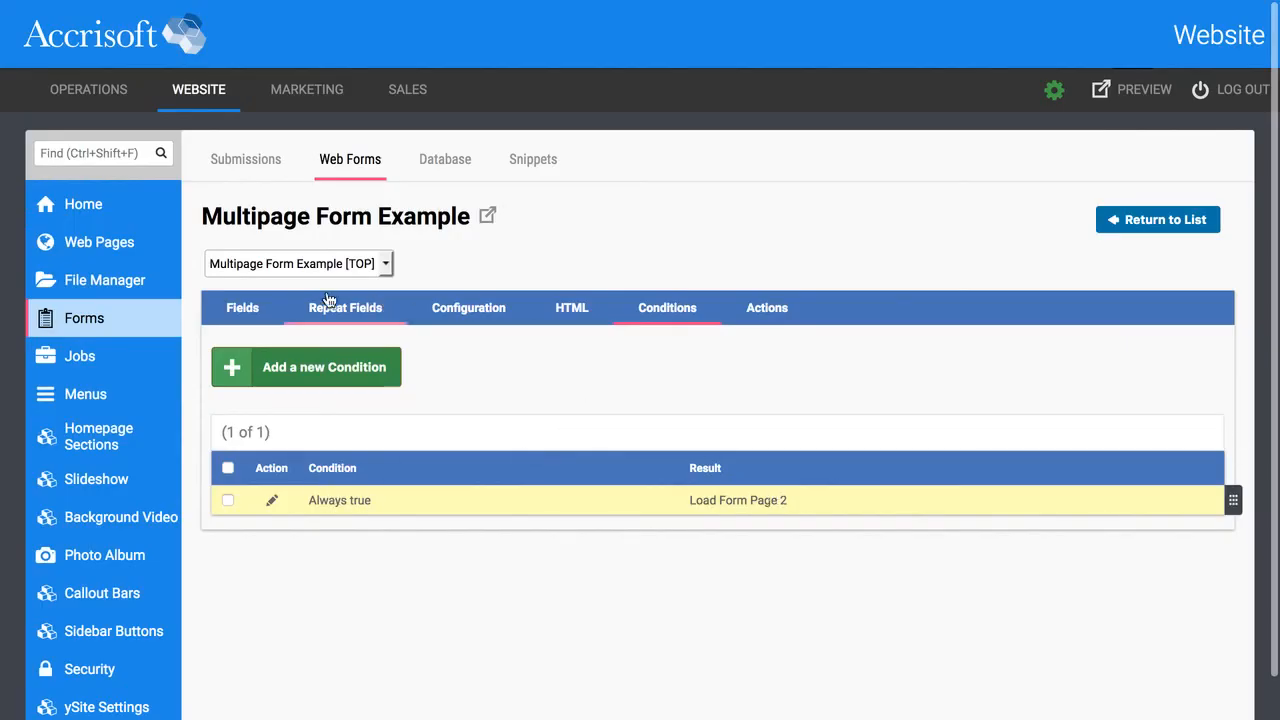
Bring up the live Contact Us form page on the YMCA site.
click(307, 89)
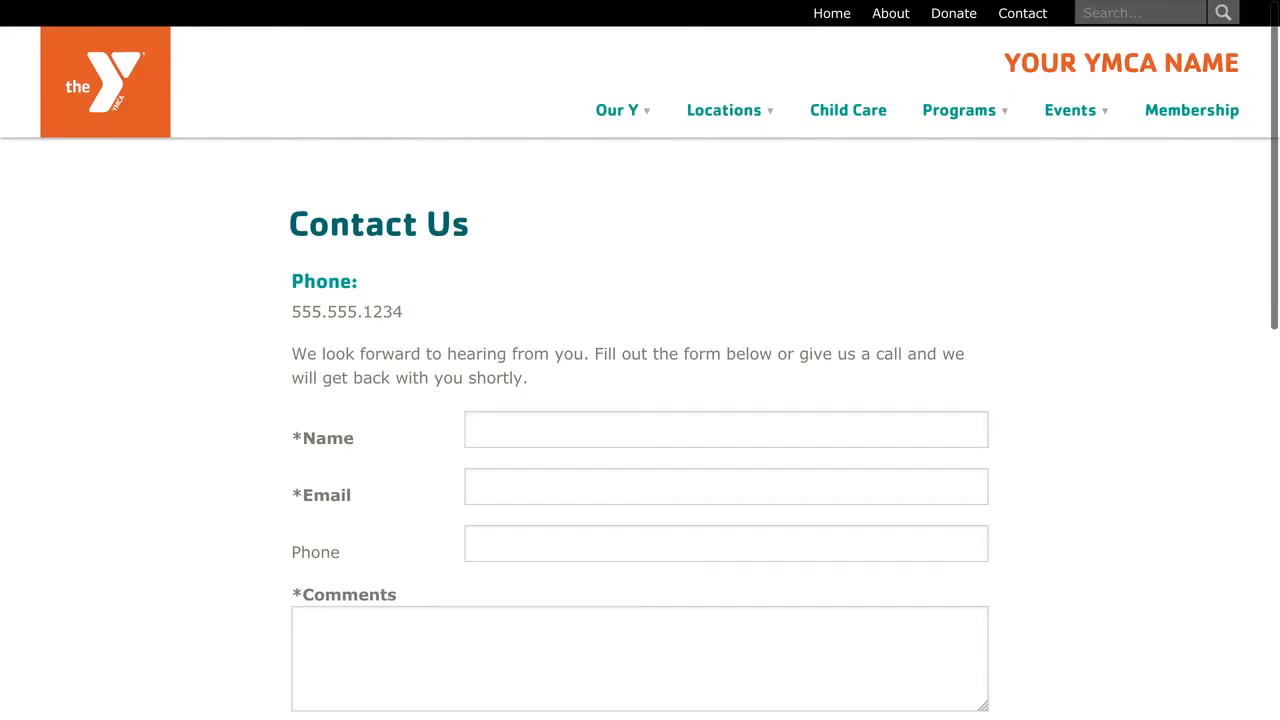
mouse_move(612, 110)
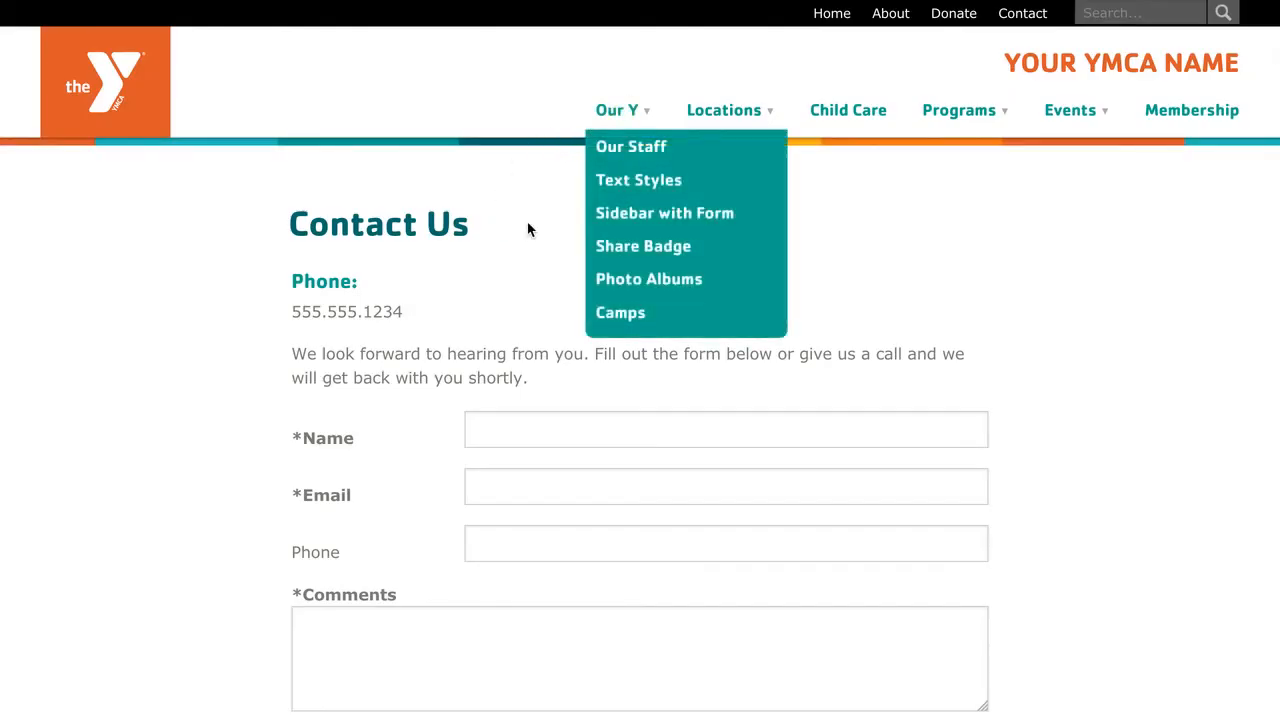
scroll(529, 214, down, 3)
scroll(480, 210, up, 4)
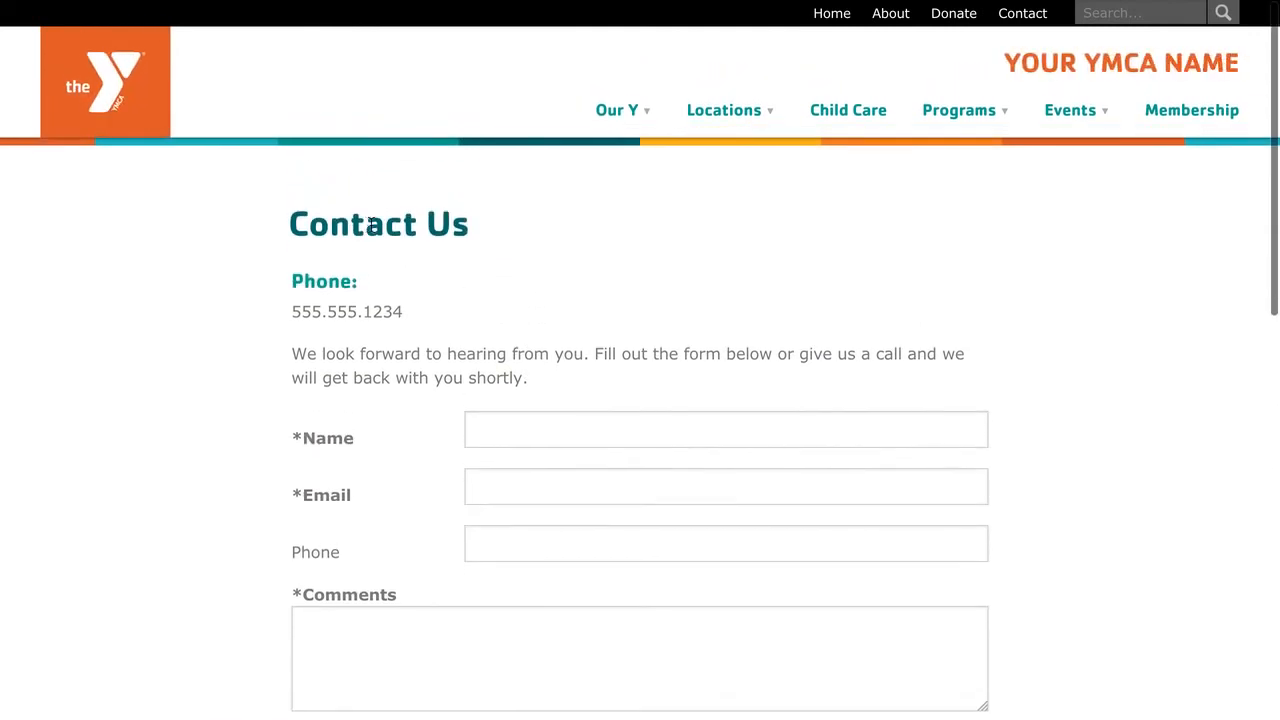
scroll(427, 227, down, 3)
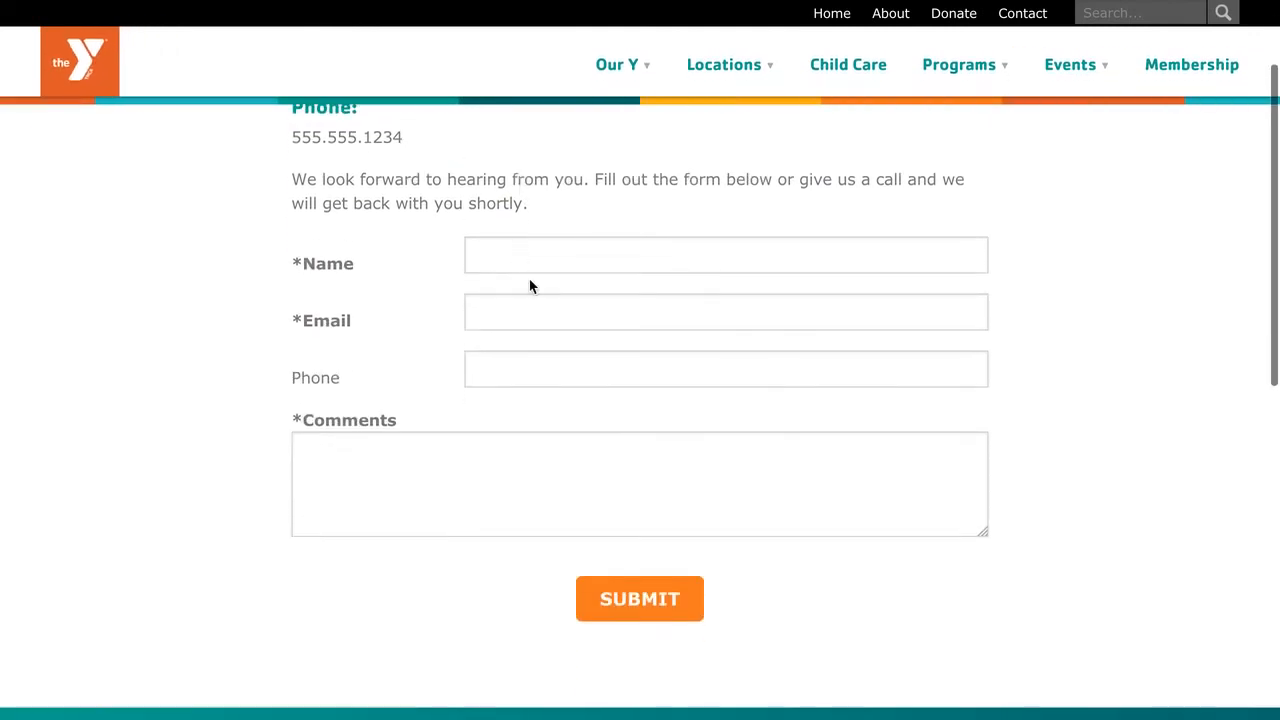
Enter the contact's details and the comment 'required comment', then submit the first page.
click(529, 263)
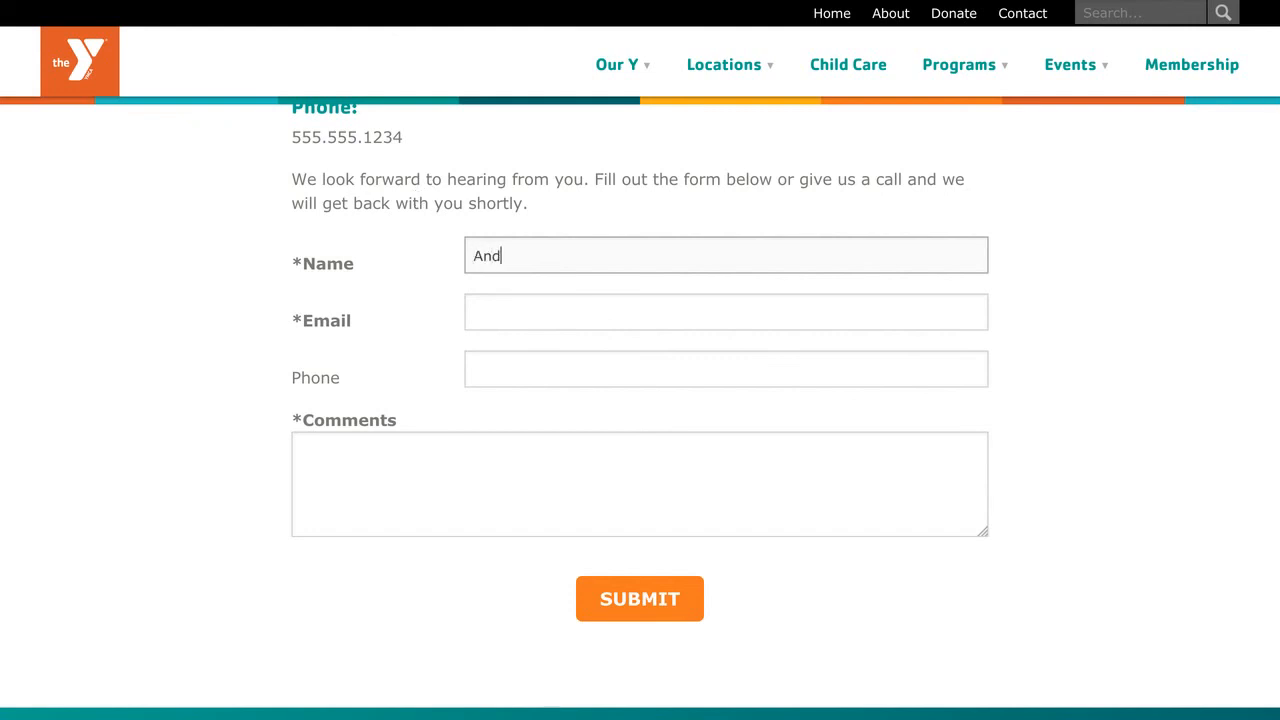
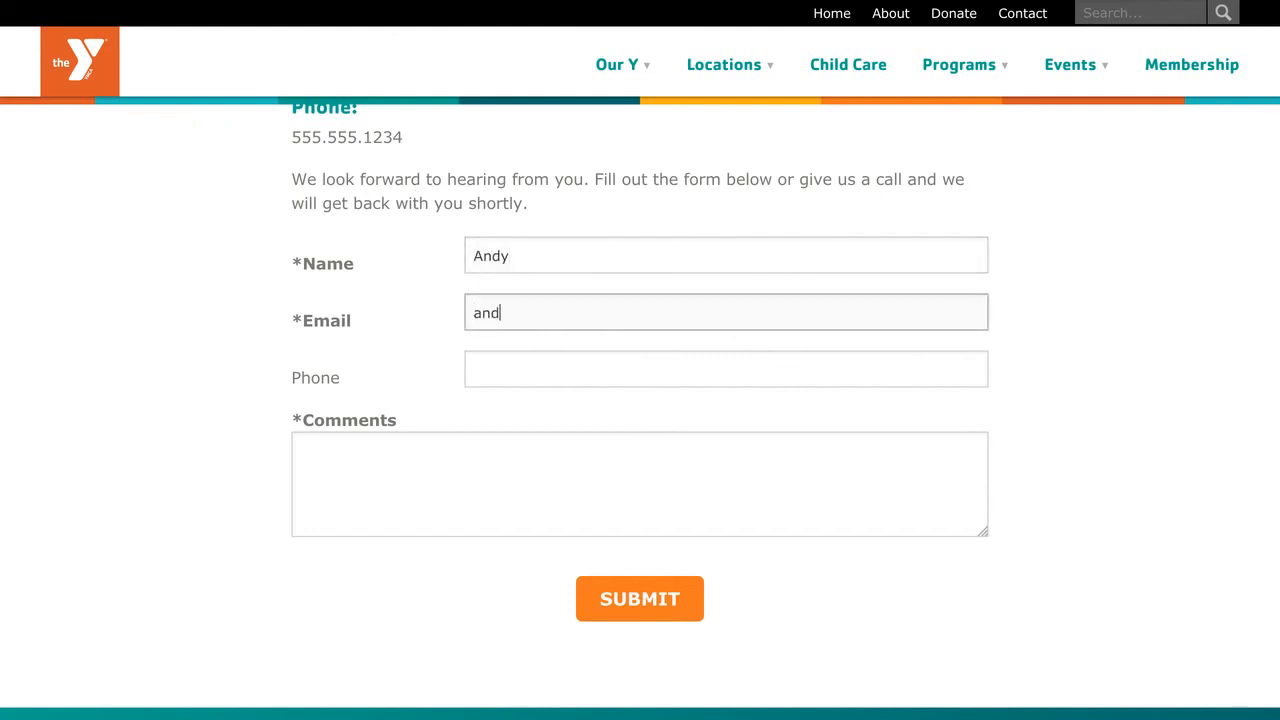
key(Tab)
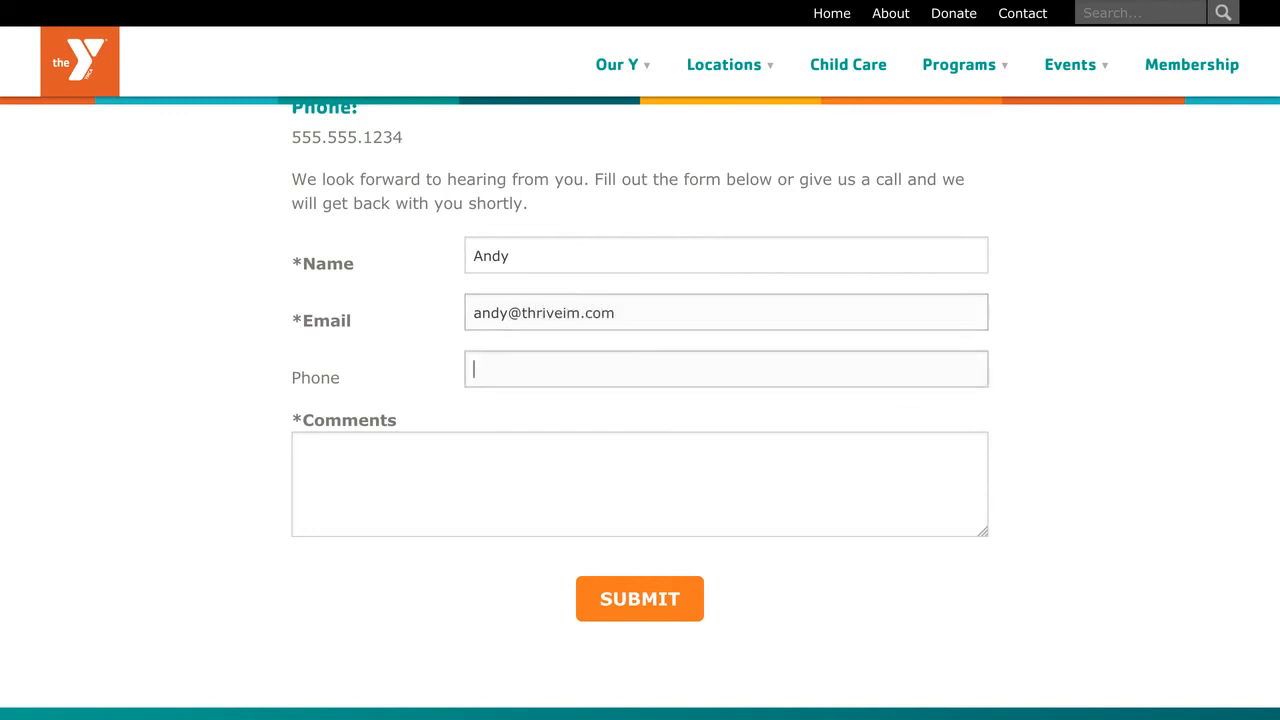
key(Tab)
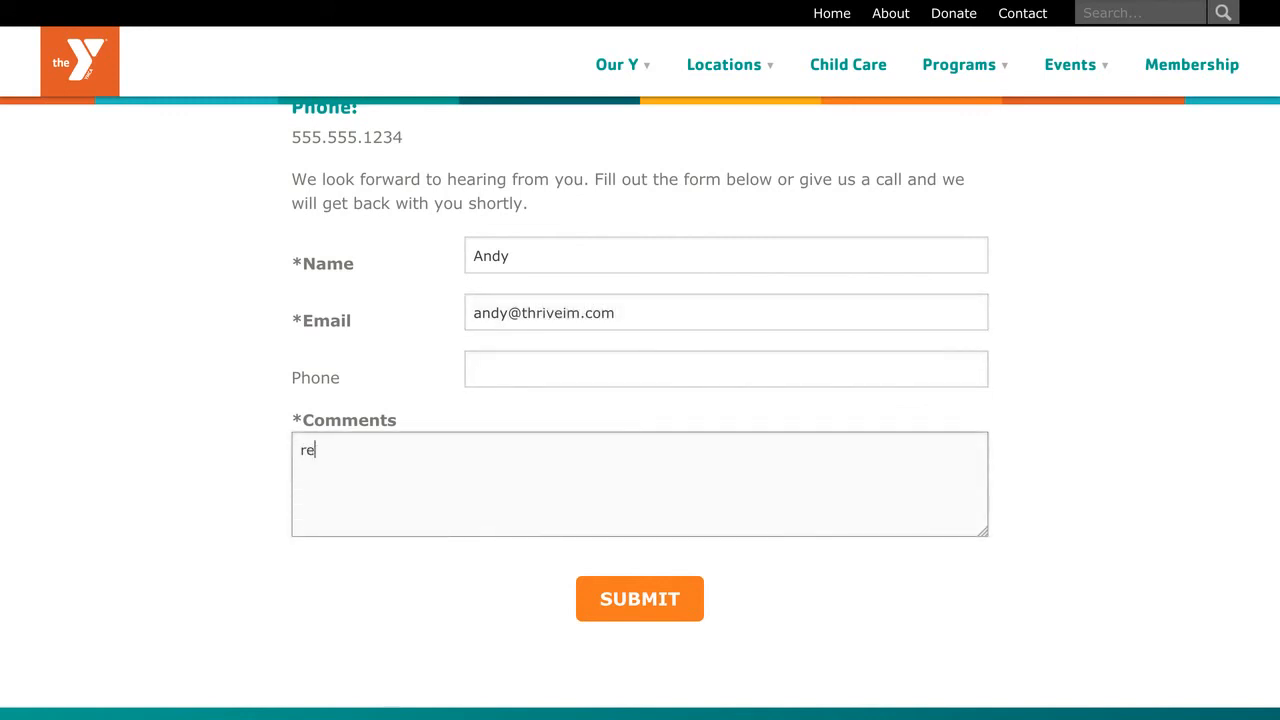
text(required comment)
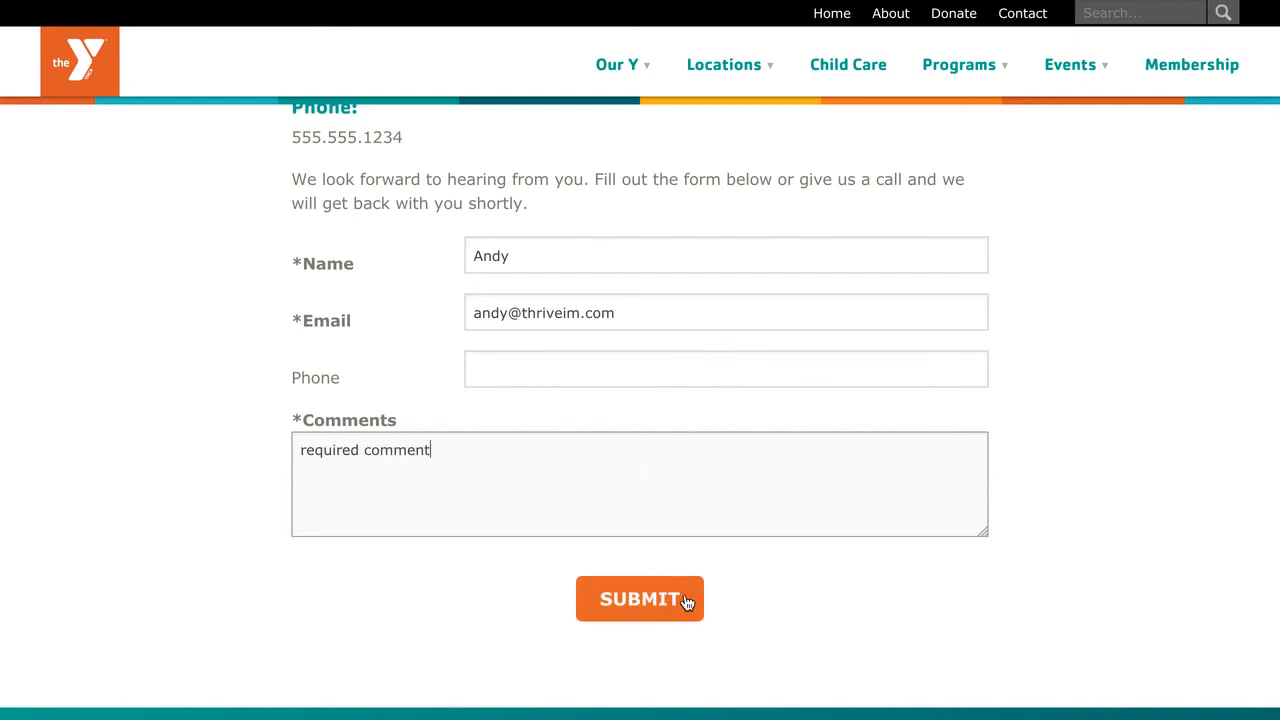
click(688, 600)
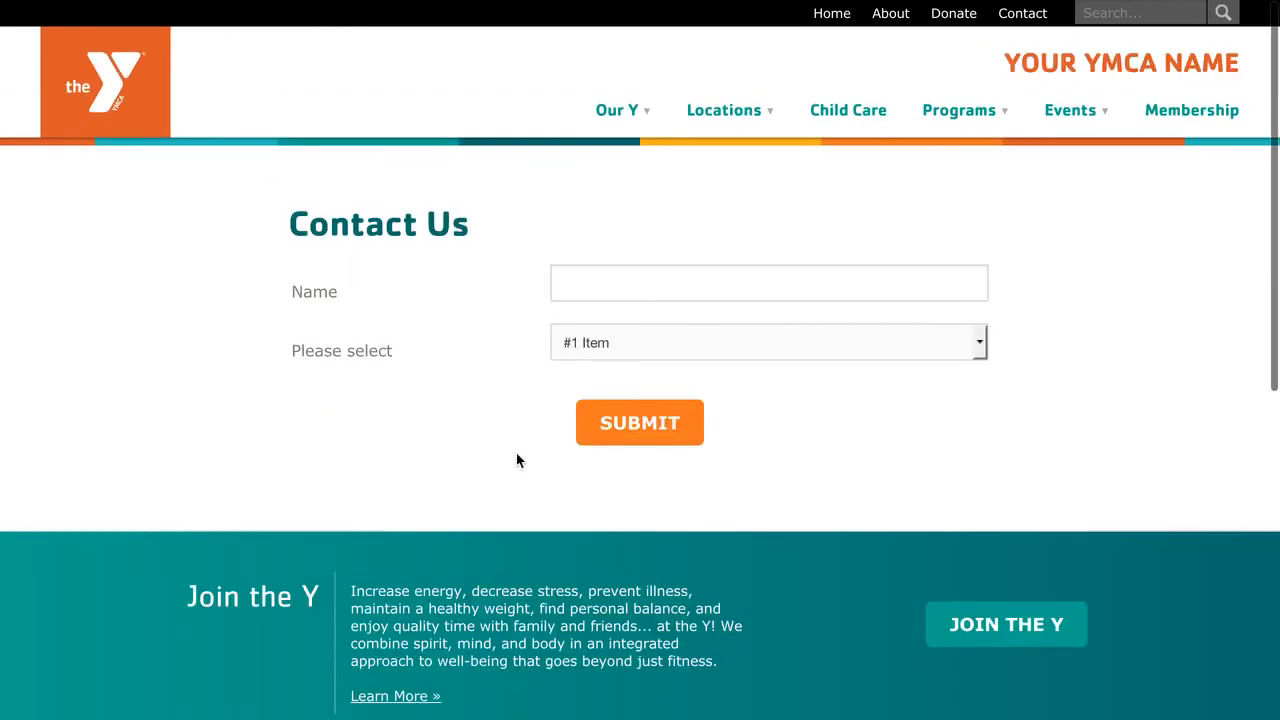
On page two, enter Name 'Test', choose #1 Item and submit to reach the Company page.
click(620, 327)
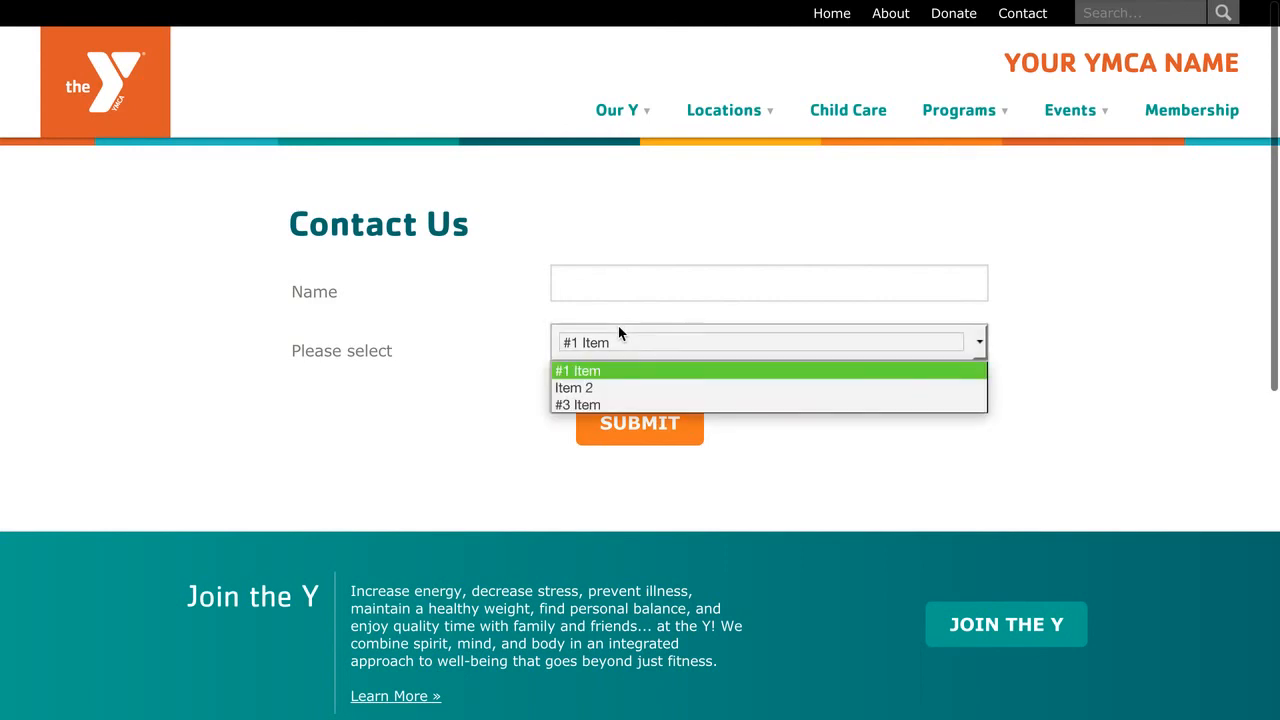
click(599, 371)
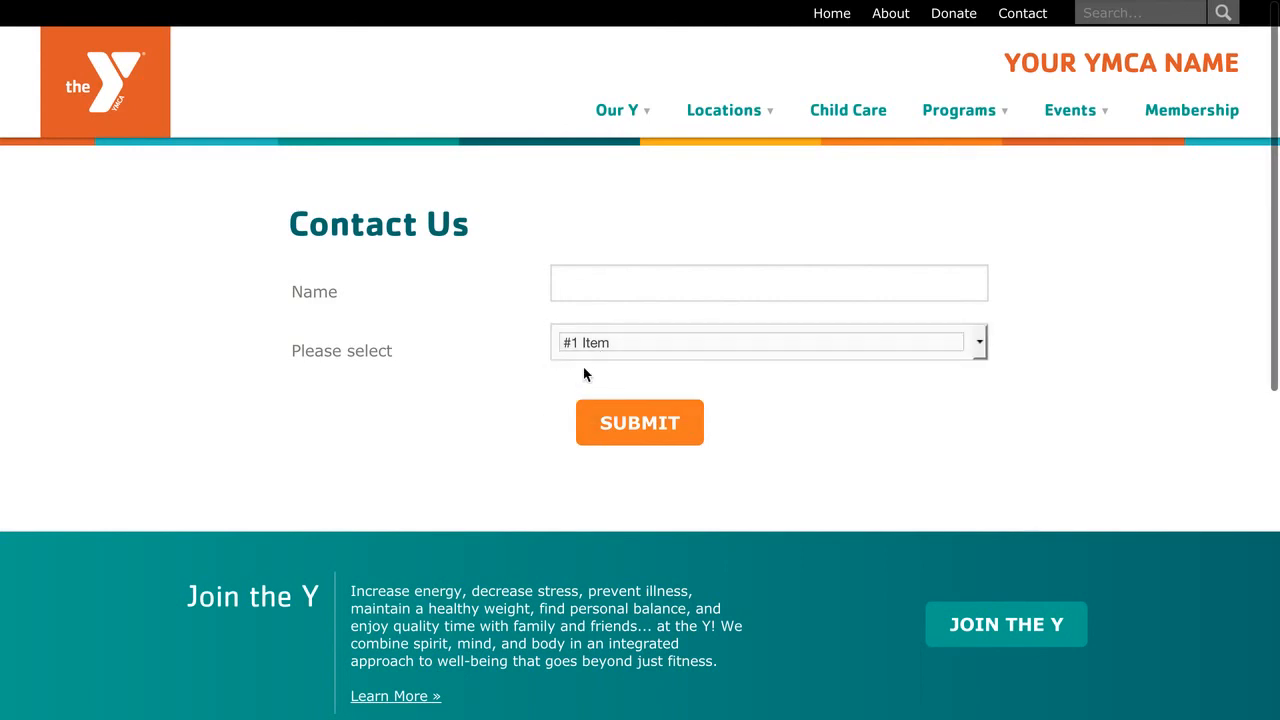
click(597, 287)
click(617, 345)
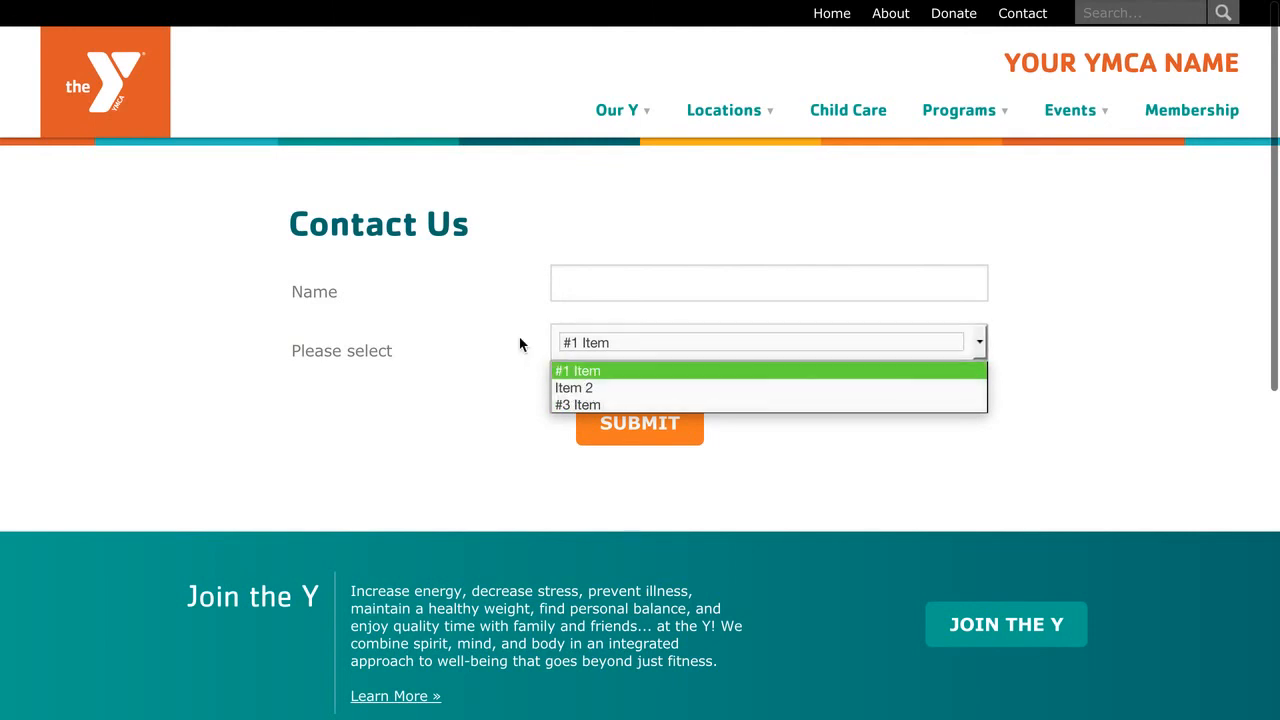
click(587, 287)
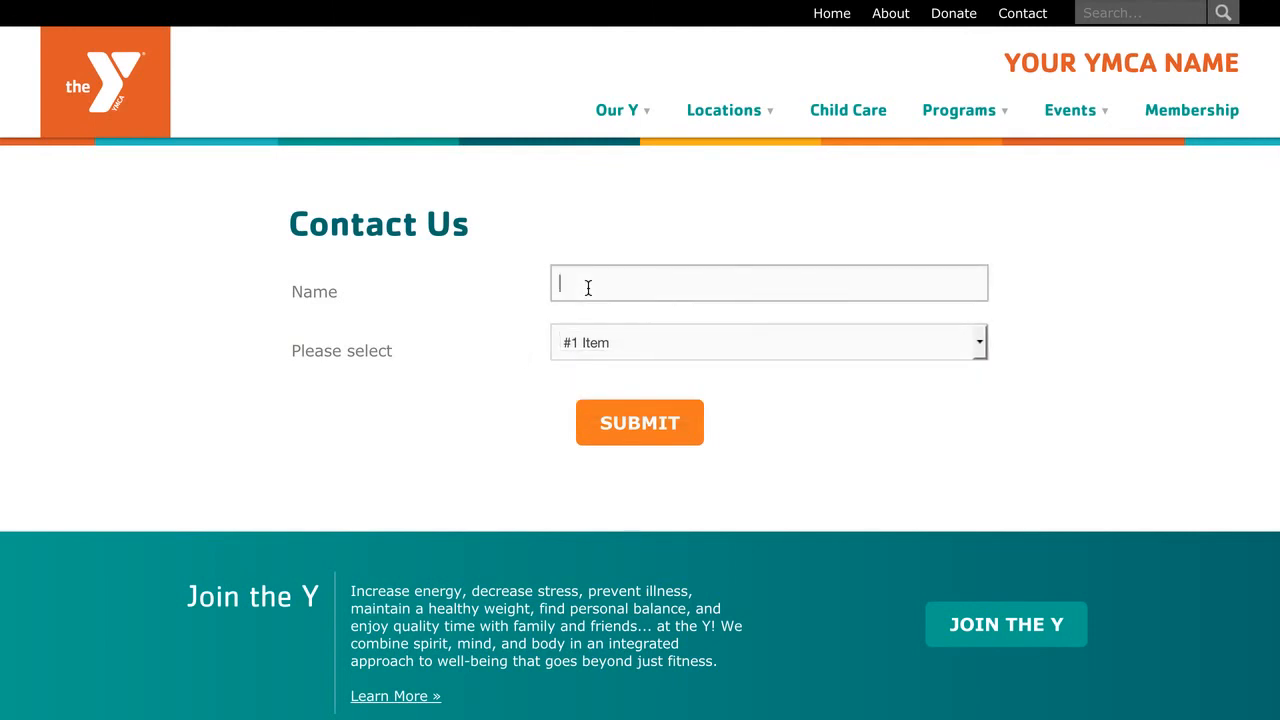
text(Test)
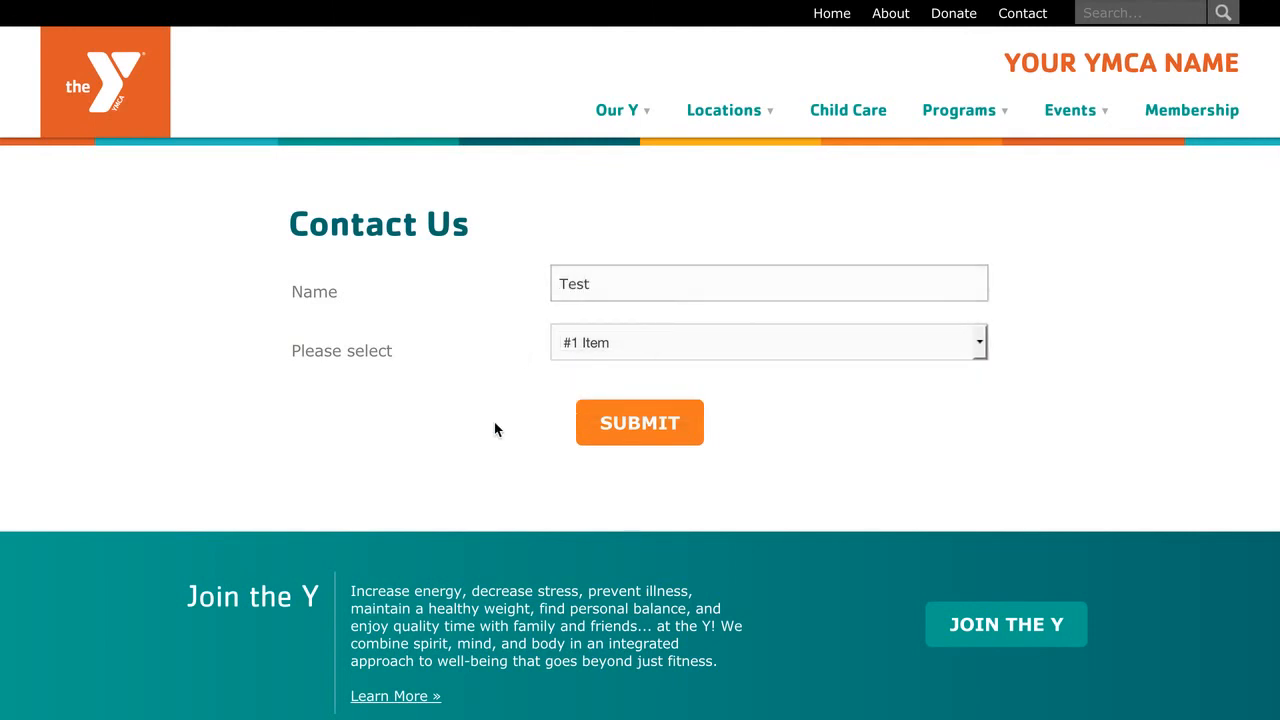
click(627, 435)
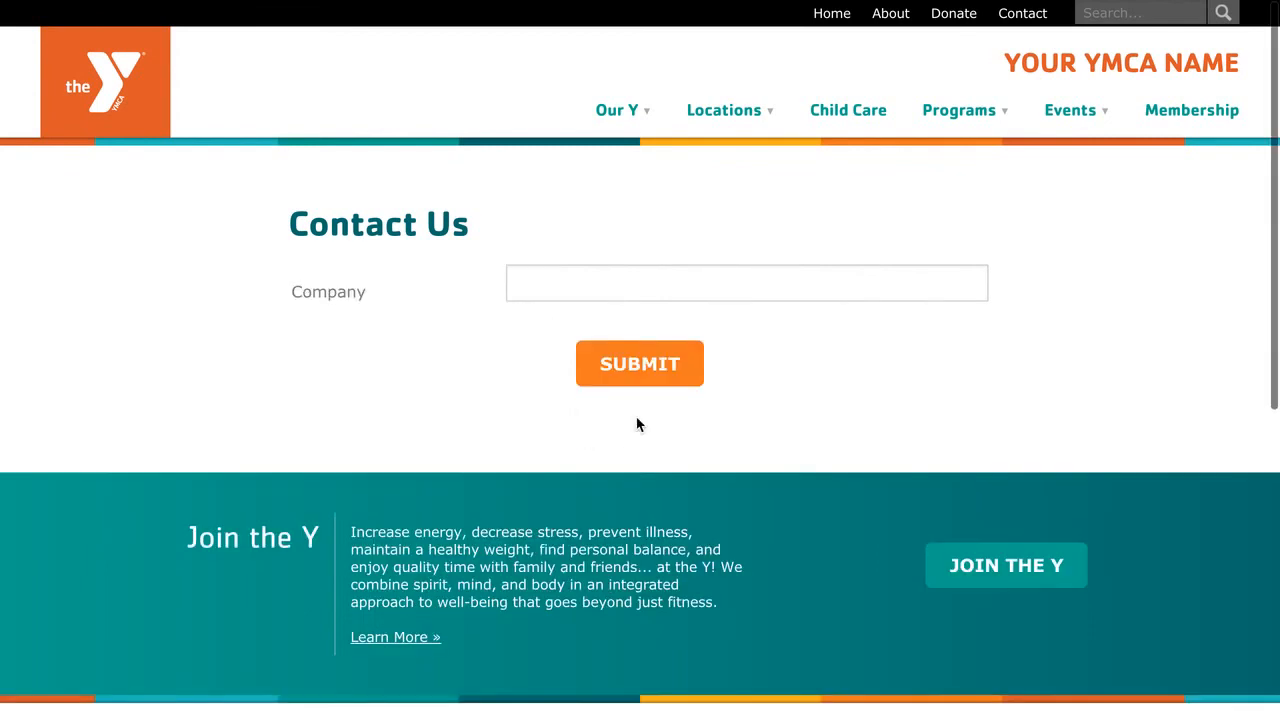
Choose Item 2 from the Please select list instead.
click(556, 284)
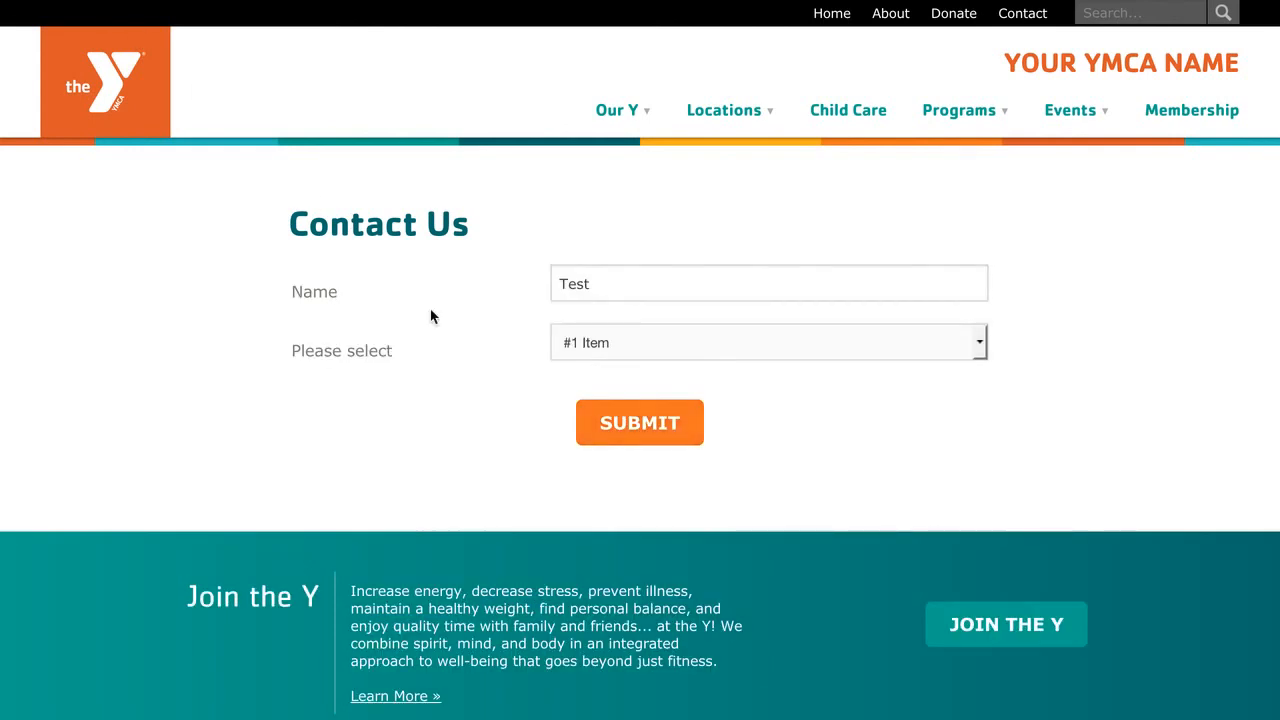
click(616, 345)
click(606, 388)
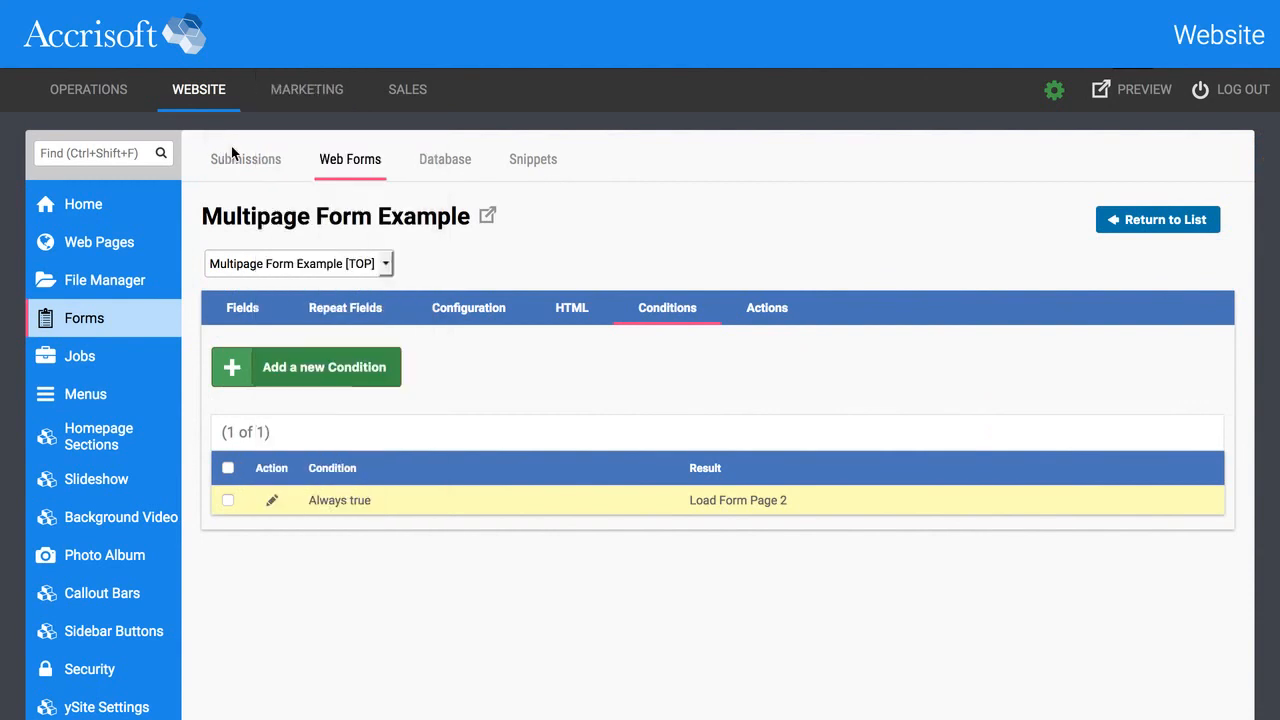
Check the pending submissions, then open Multipage Form Example for editing from Web Forms.
click(238, 155)
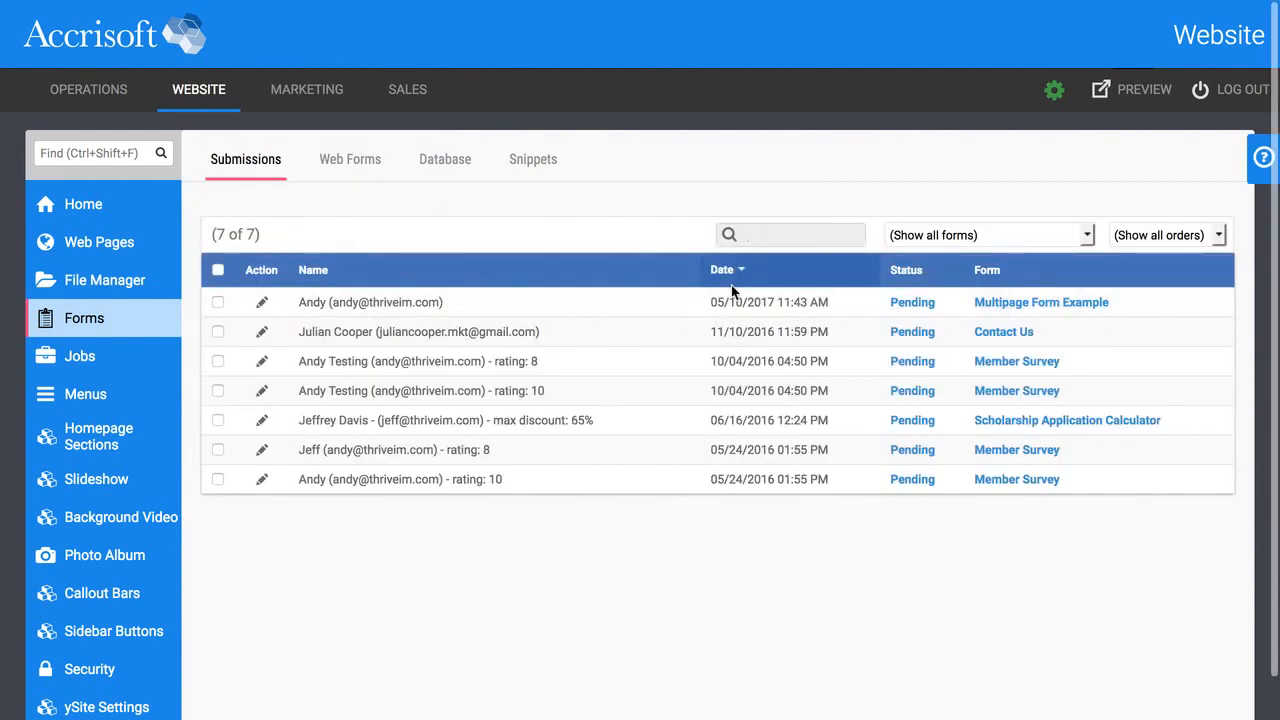
click(374, 168)
scroll(400, 470, down, 2)
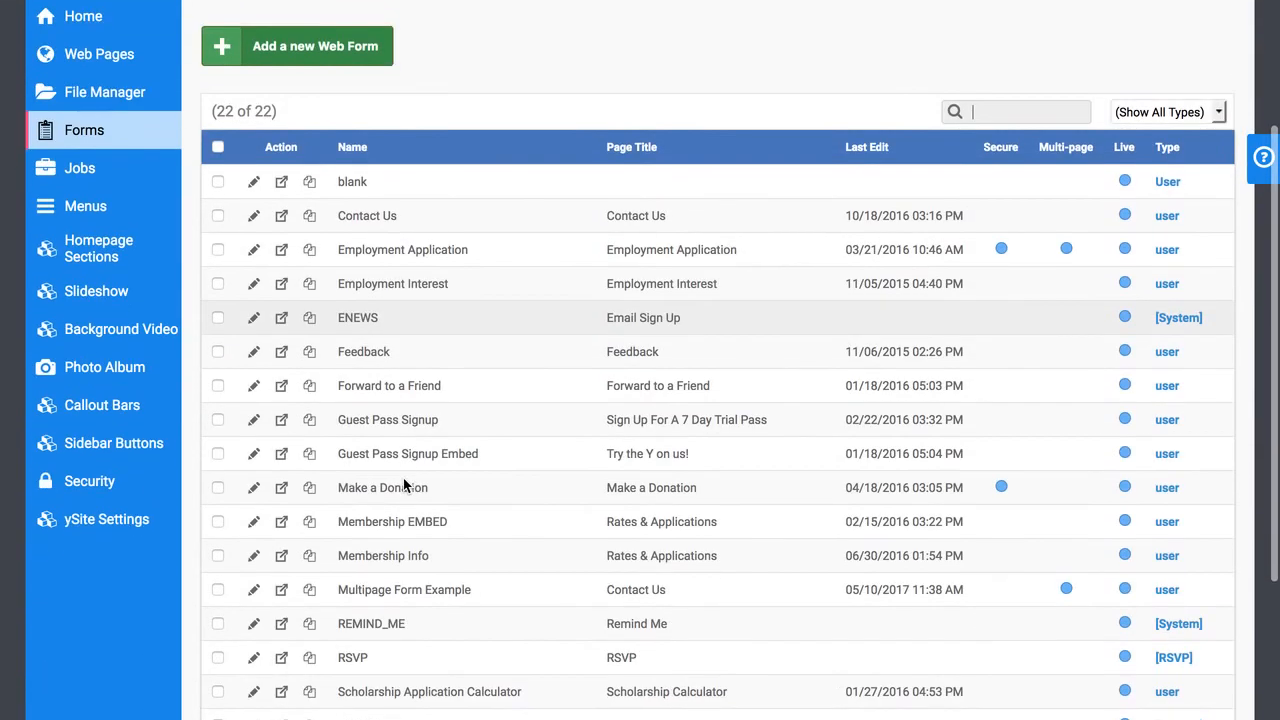
click(253, 584)
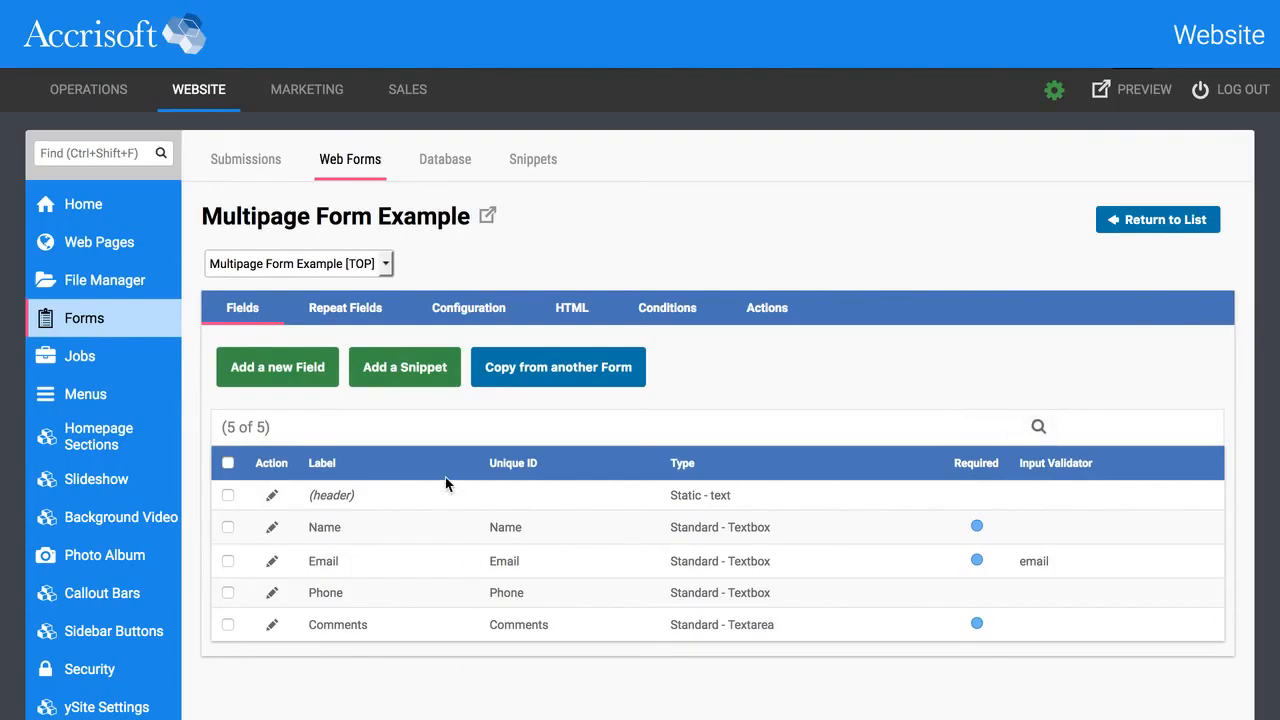
Change the top page's Submit Button Text to 'Next' and apply the HTML settings.
click(593, 313)
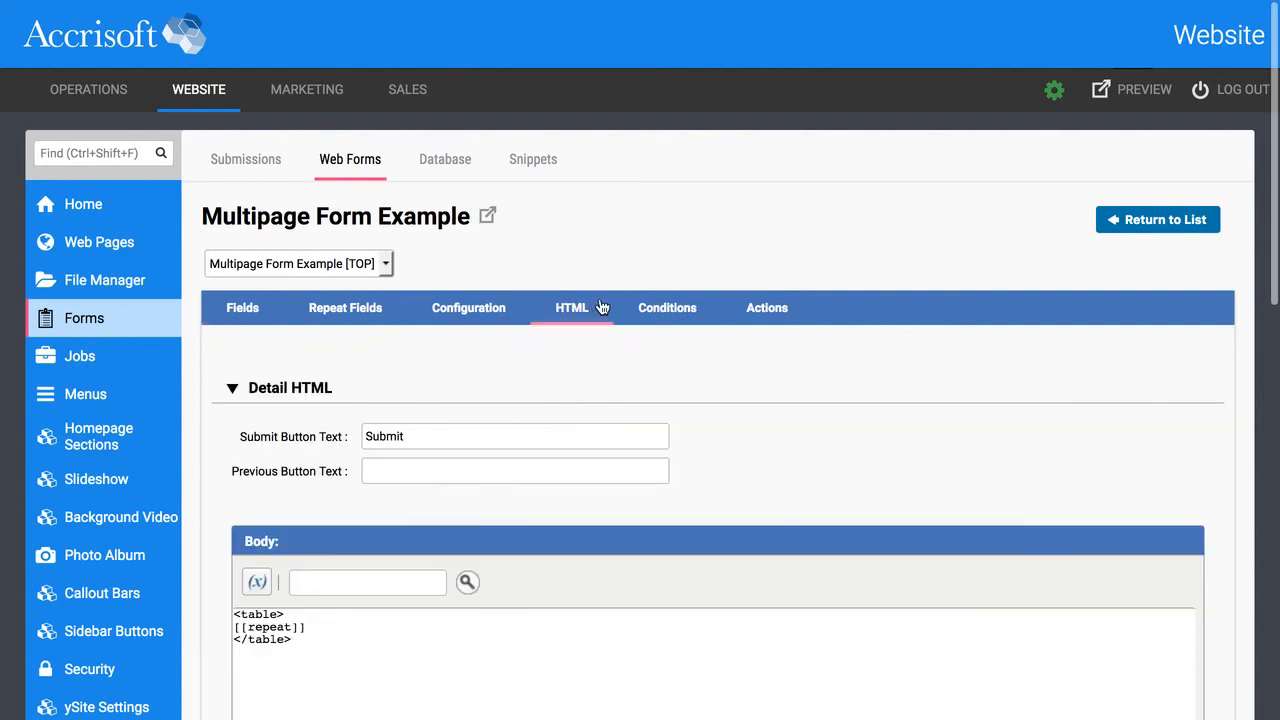
click(267, 440)
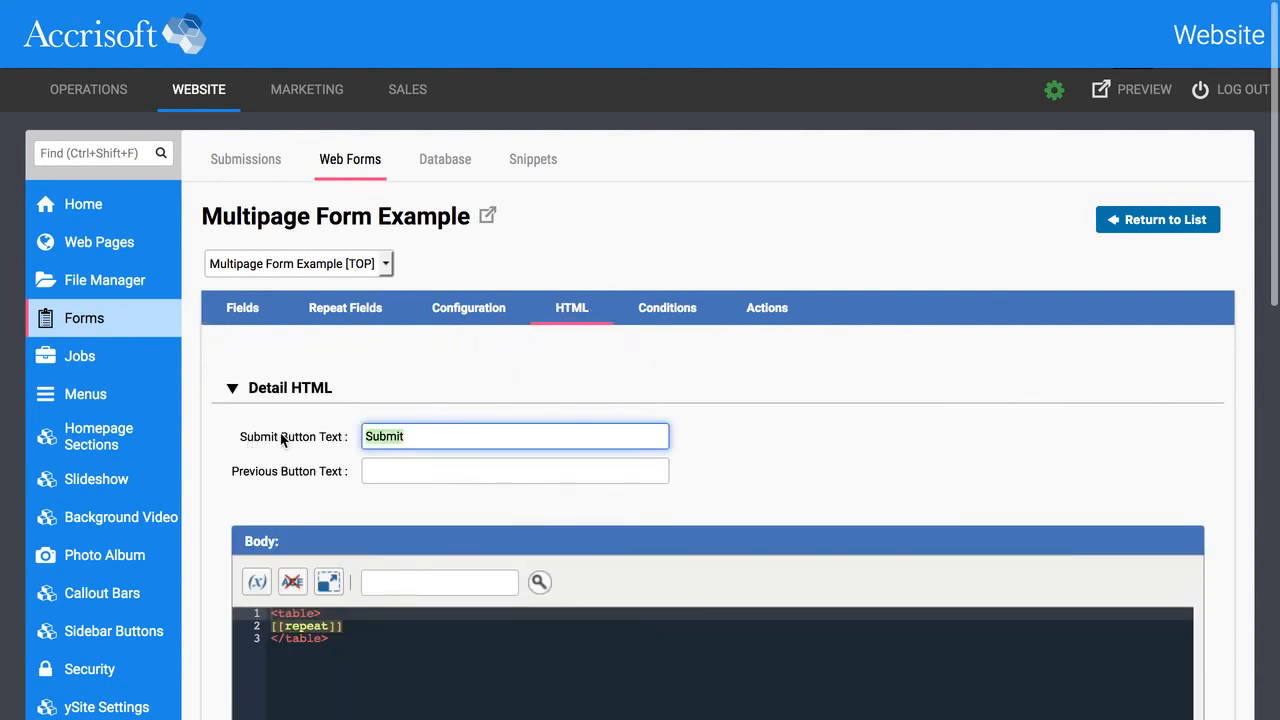
scroll(285, 440, down, 1)
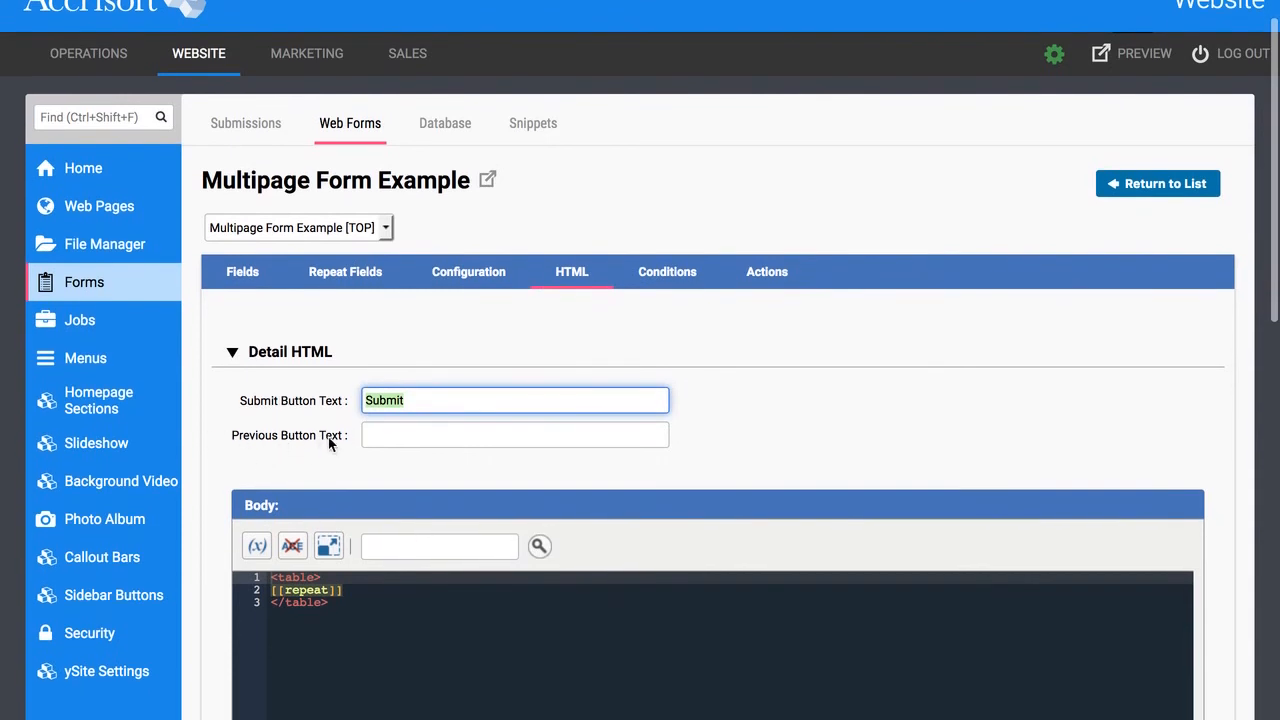
click(400, 437)
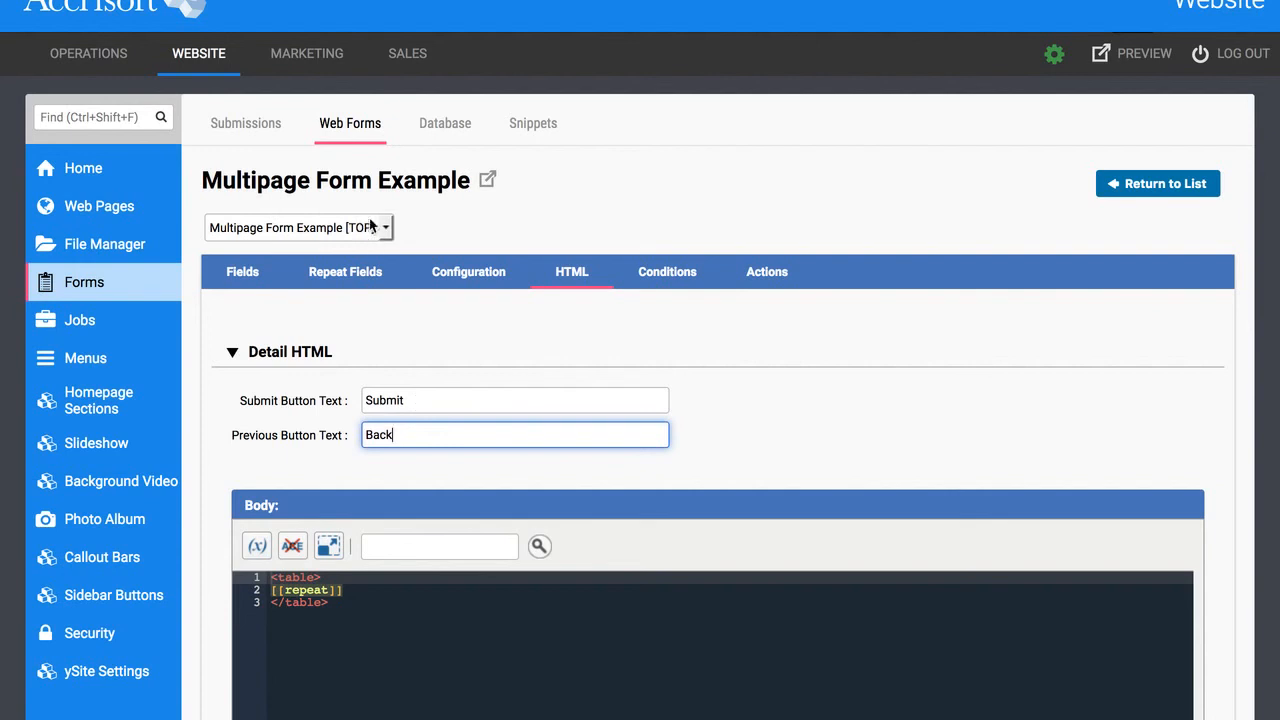
scroll(376, 392, up, 1)
click(416, 404)
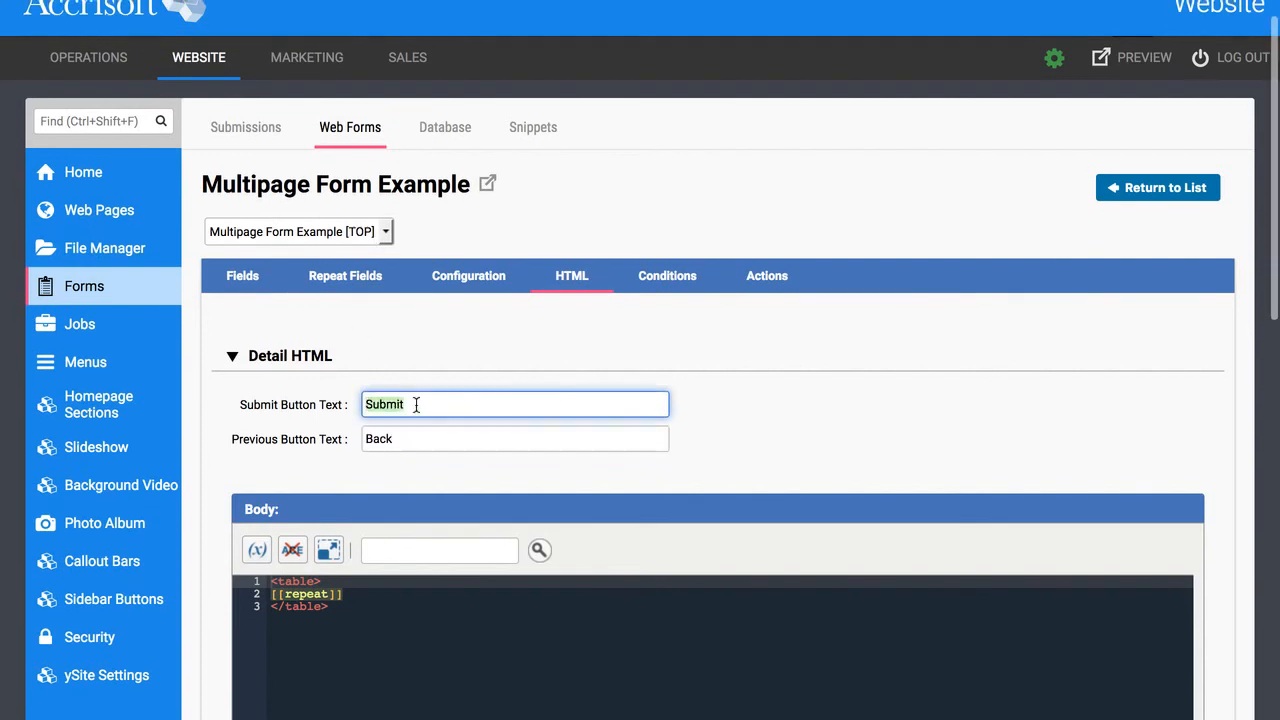
click(270, 404)
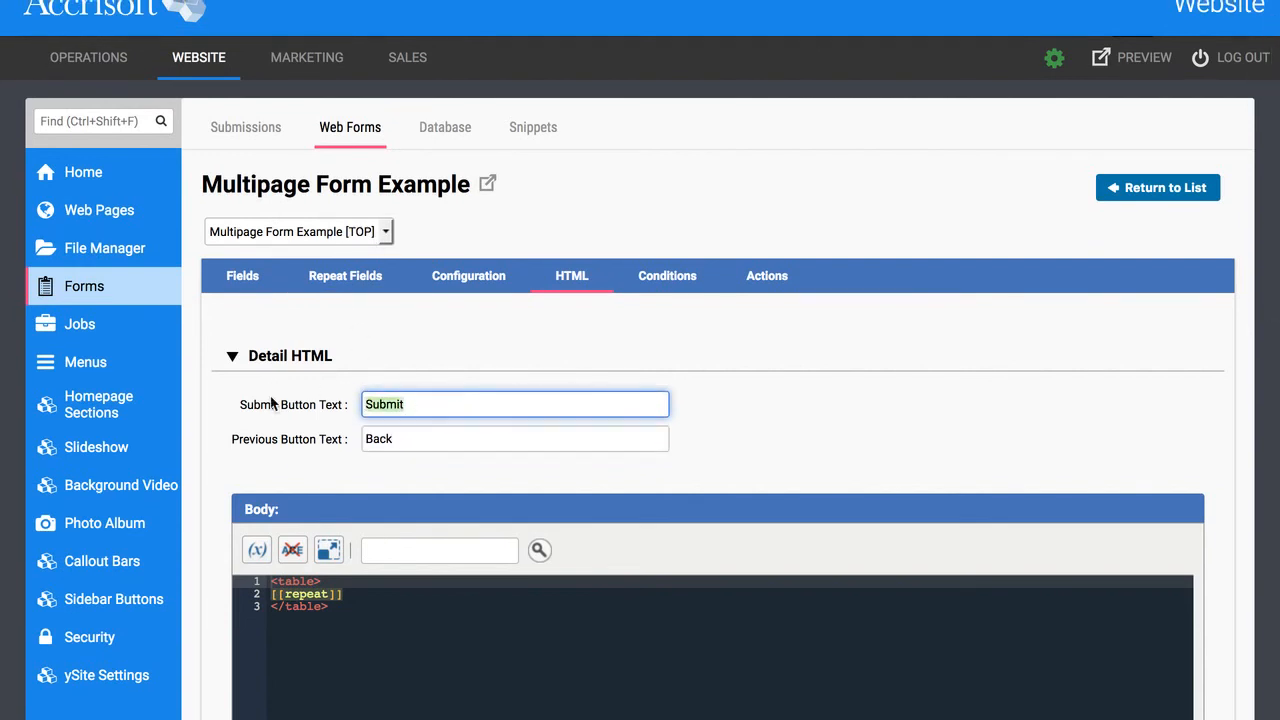
text(Next)
click(432, 350)
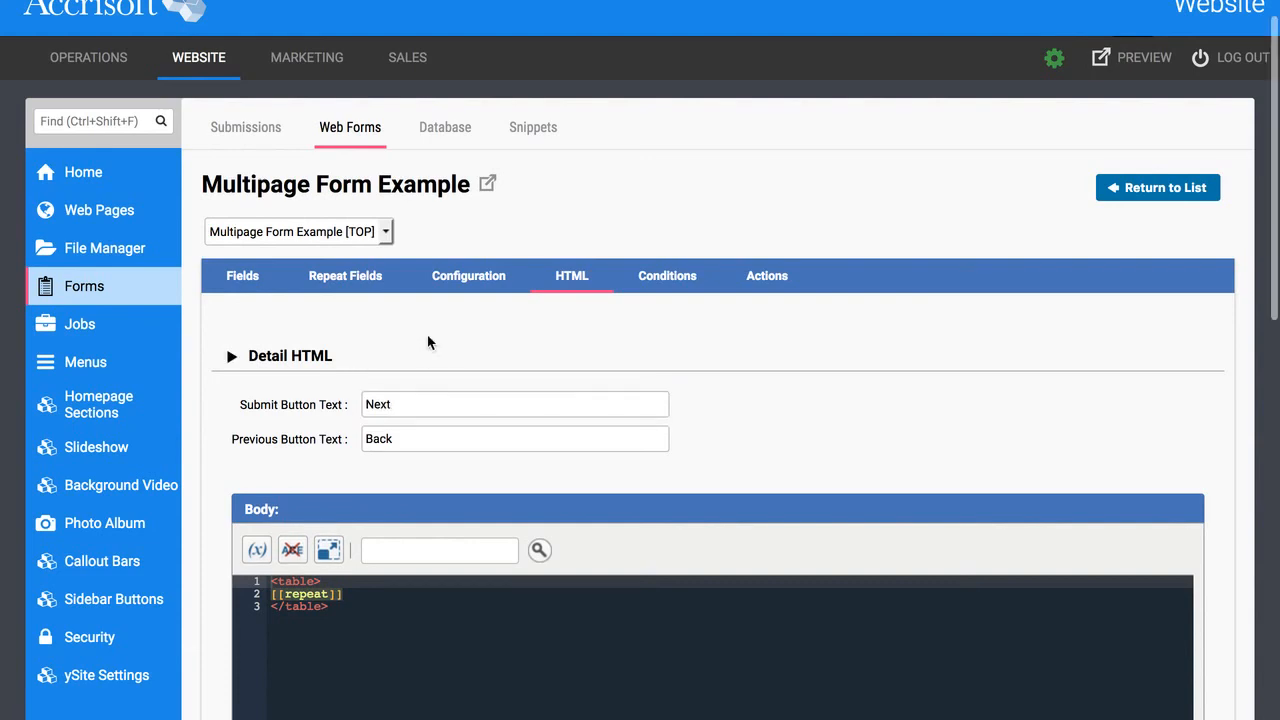
click(259, 357)
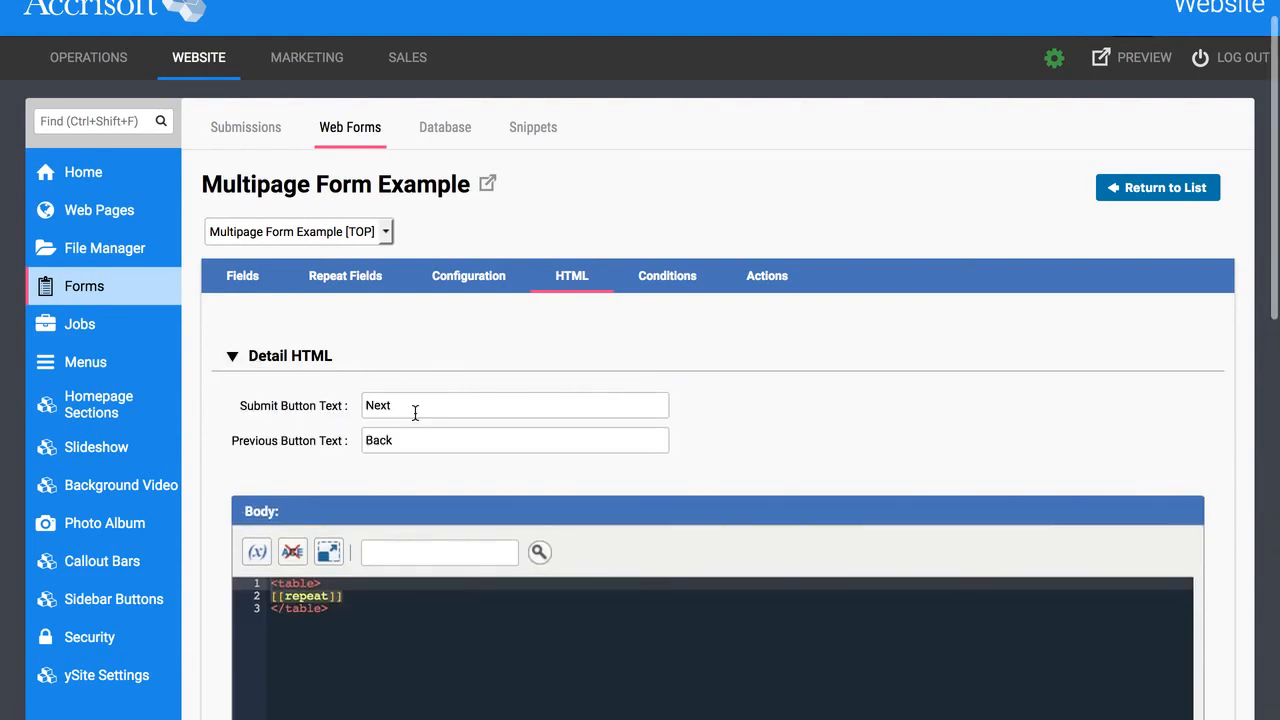
scroll(503, 349, down, 8)
scroll(625, 598, down, 2)
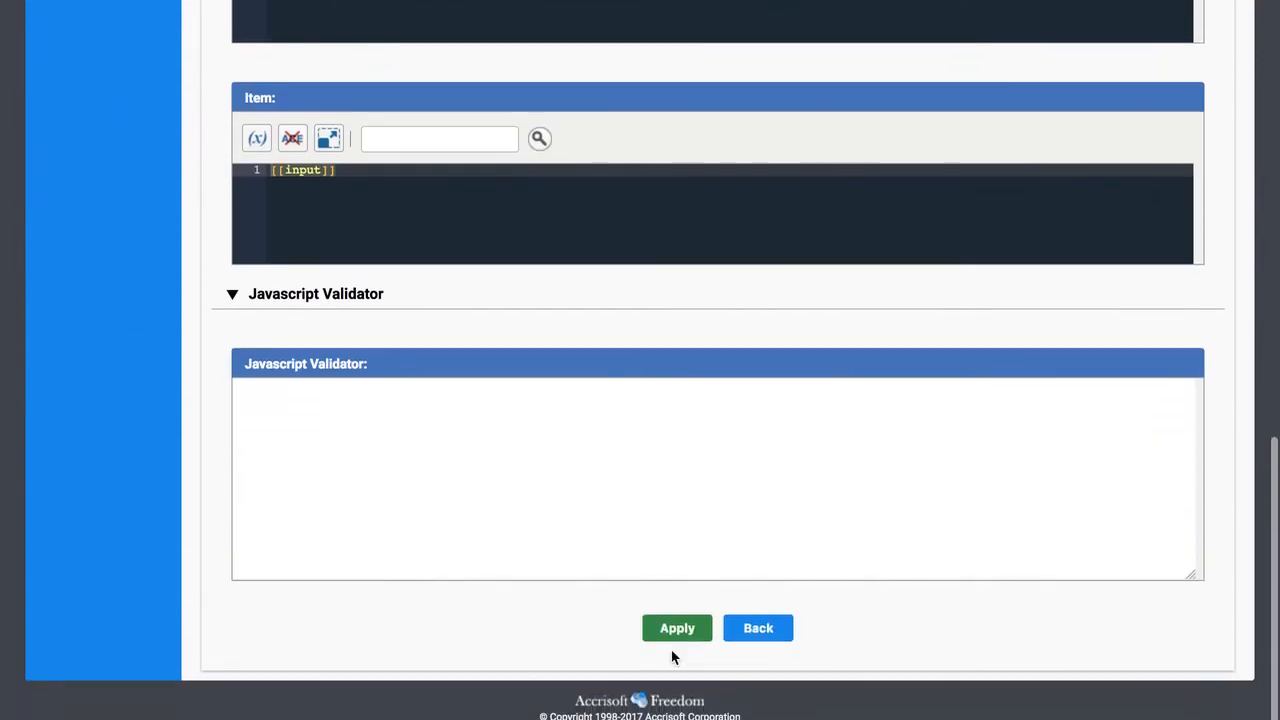
click(692, 630)
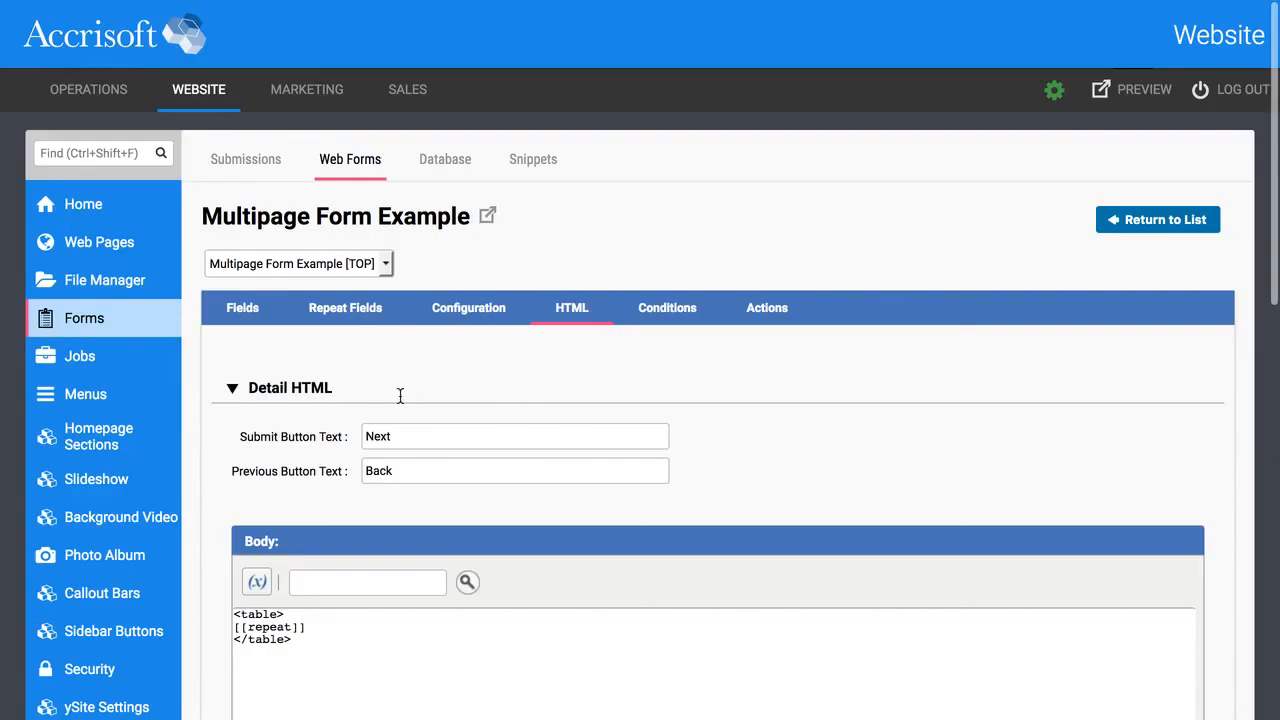
Set Page 2's Previous Button Text to 'Back', apply it, and return to the [TOP] page.
click(338, 264)
click(330, 300)
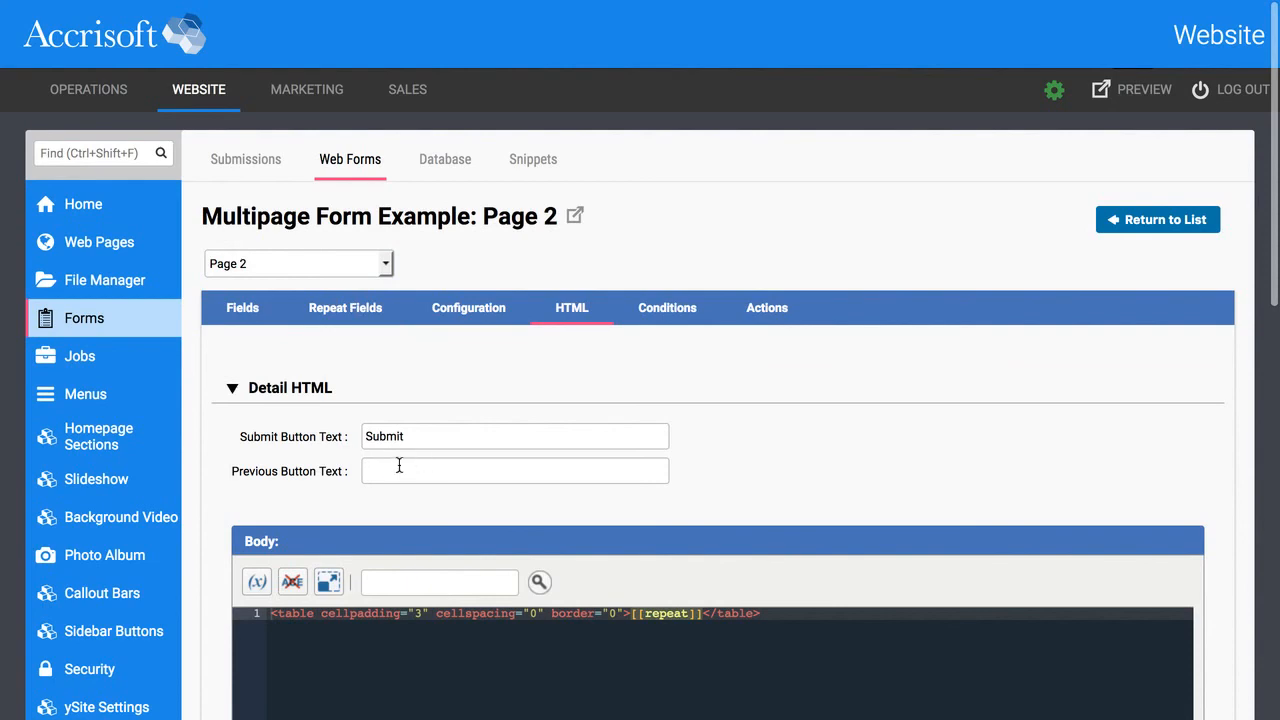
click(399, 465)
text(B)
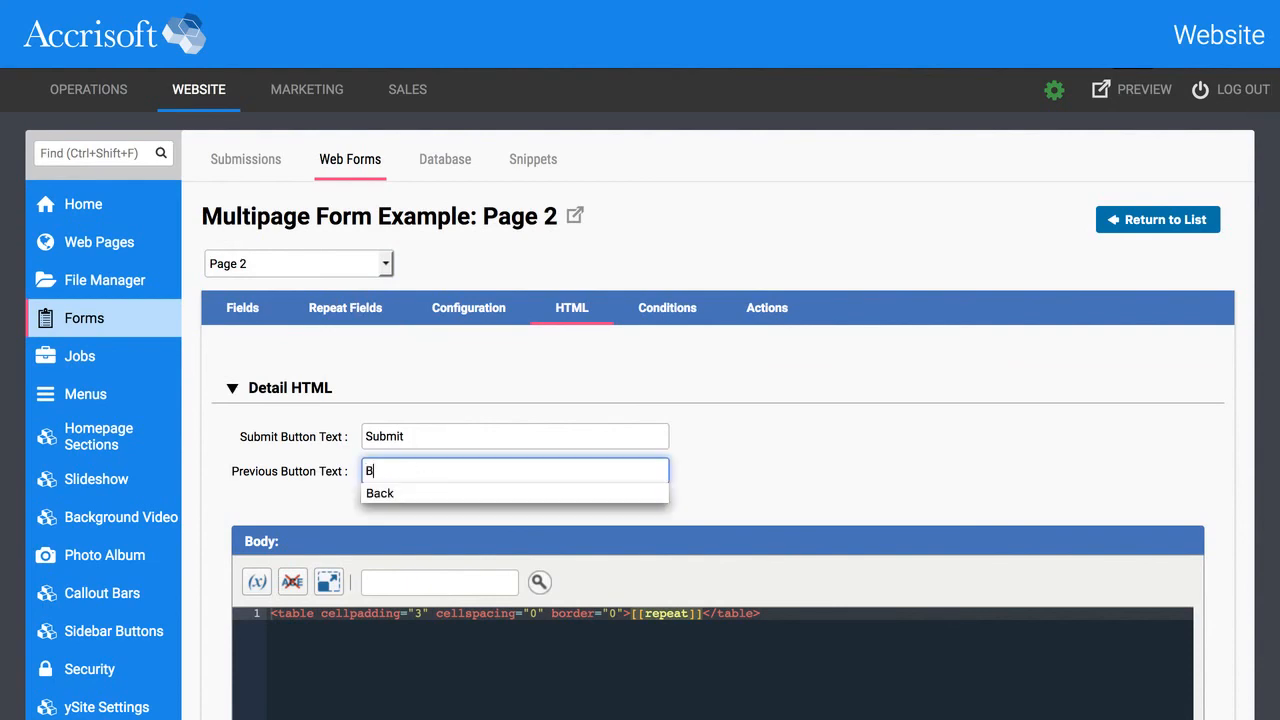
text(ack)
scroll(666, 402, down, 2)
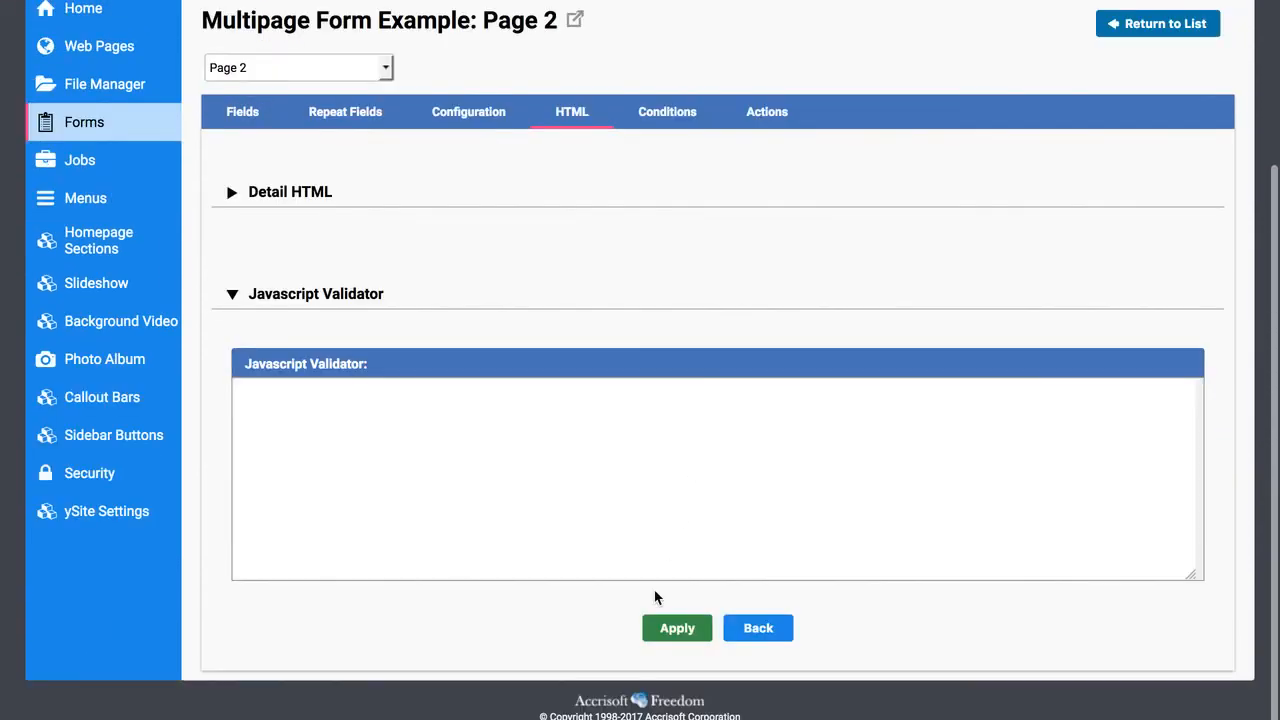
click(677, 632)
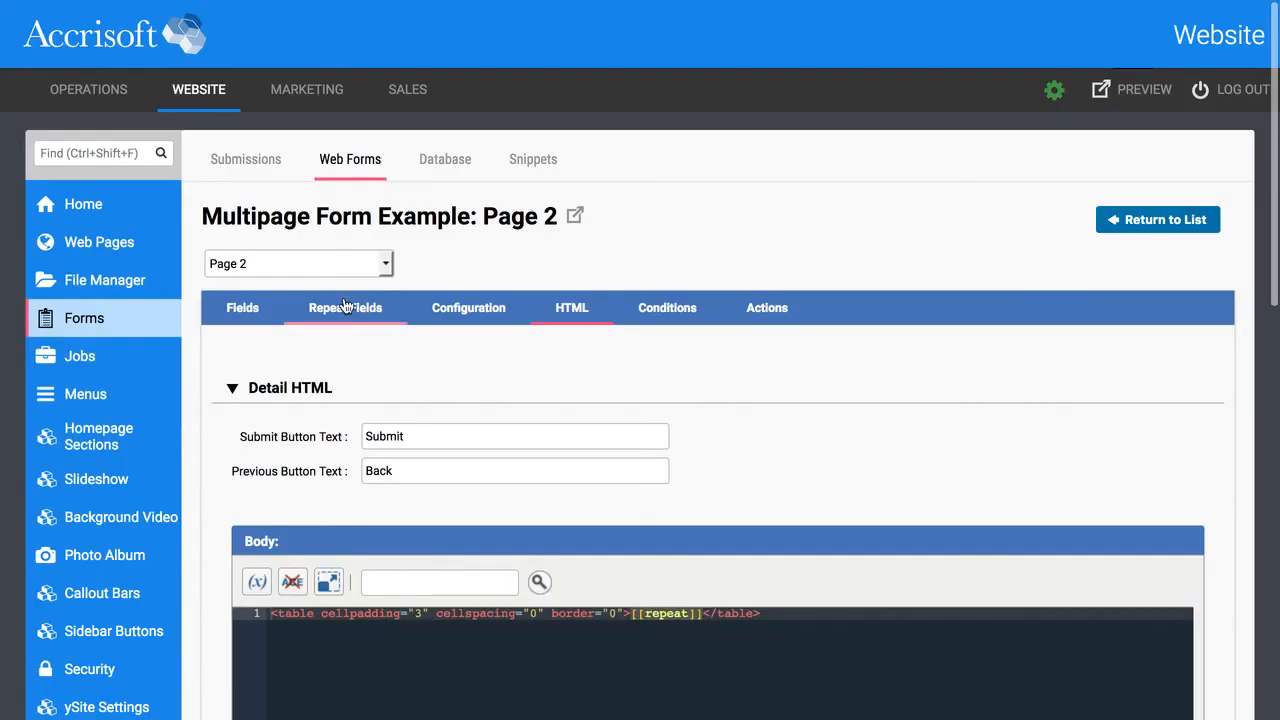
click(327, 262)
click(318, 289)
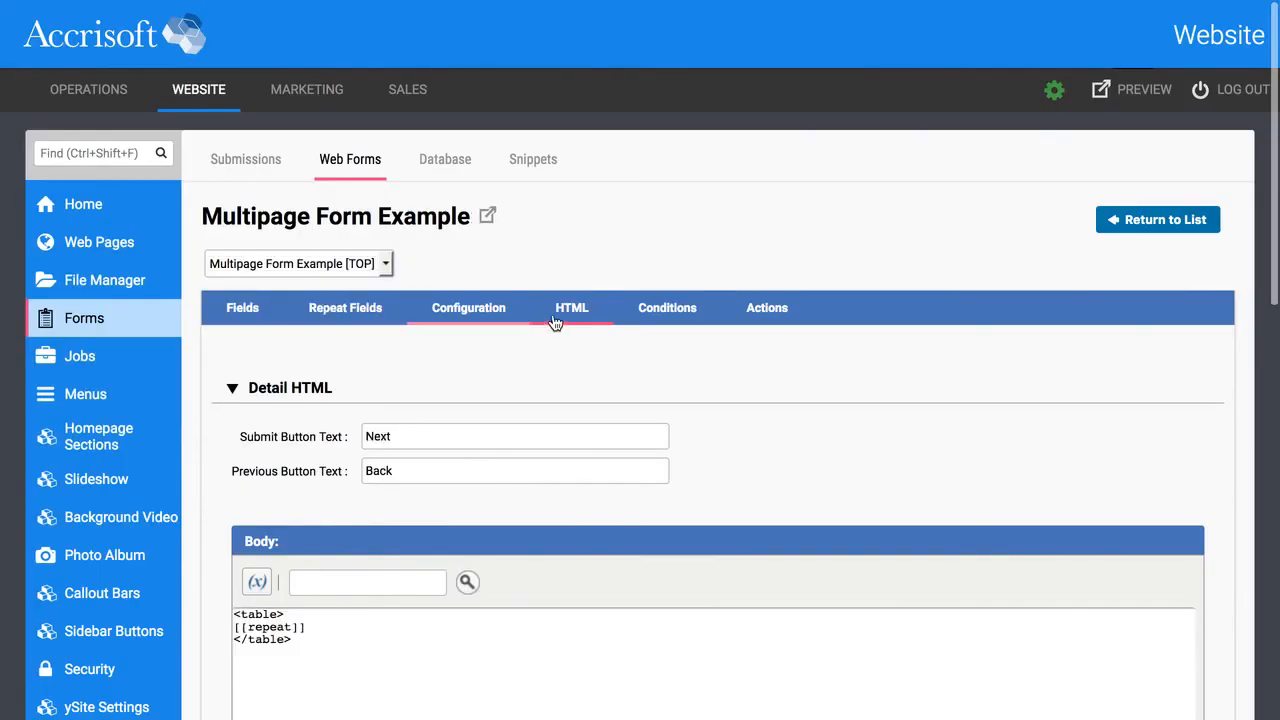
Clear the 'Back' label from the top page's Previous Button Text and apply.
double_click(424, 470)
key(BackSpace)
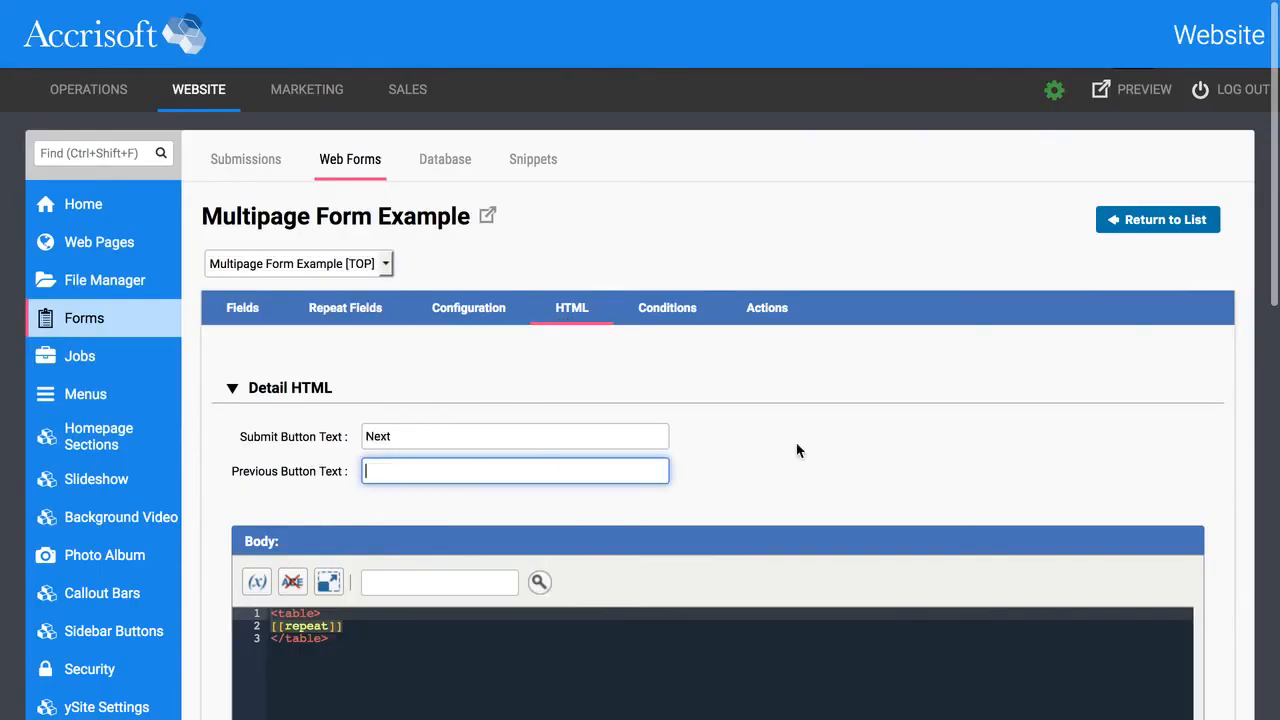
click(804, 446)
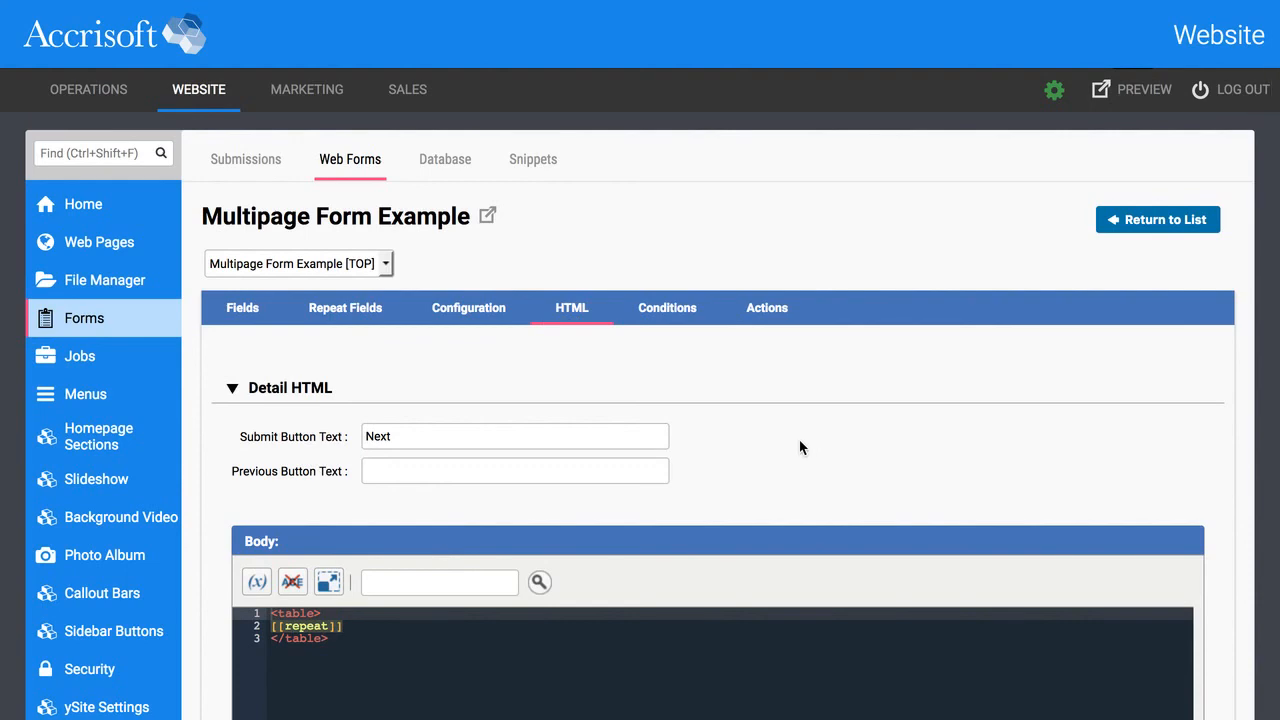
scroll(829, 443, down, 10)
click(684, 634)
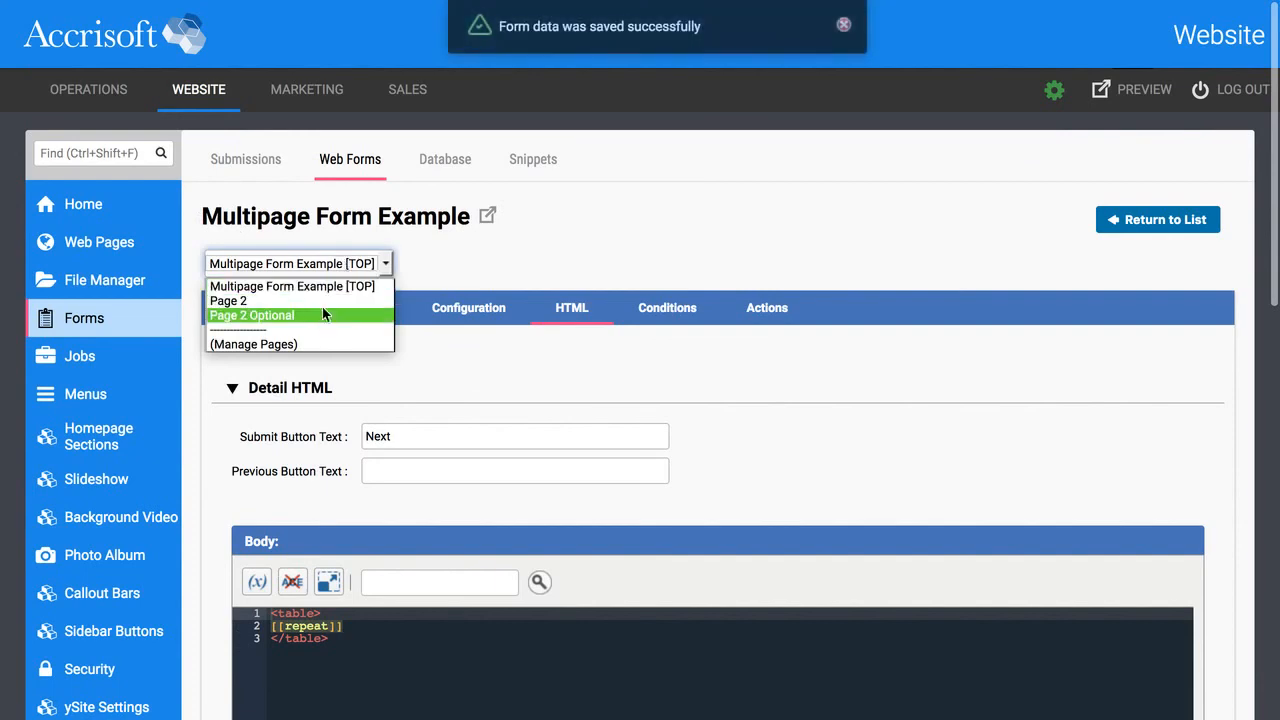
Set Page 2 Optional's Previous Button Text to 'Back' and apply it.
click(318, 315)
click(400, 470)
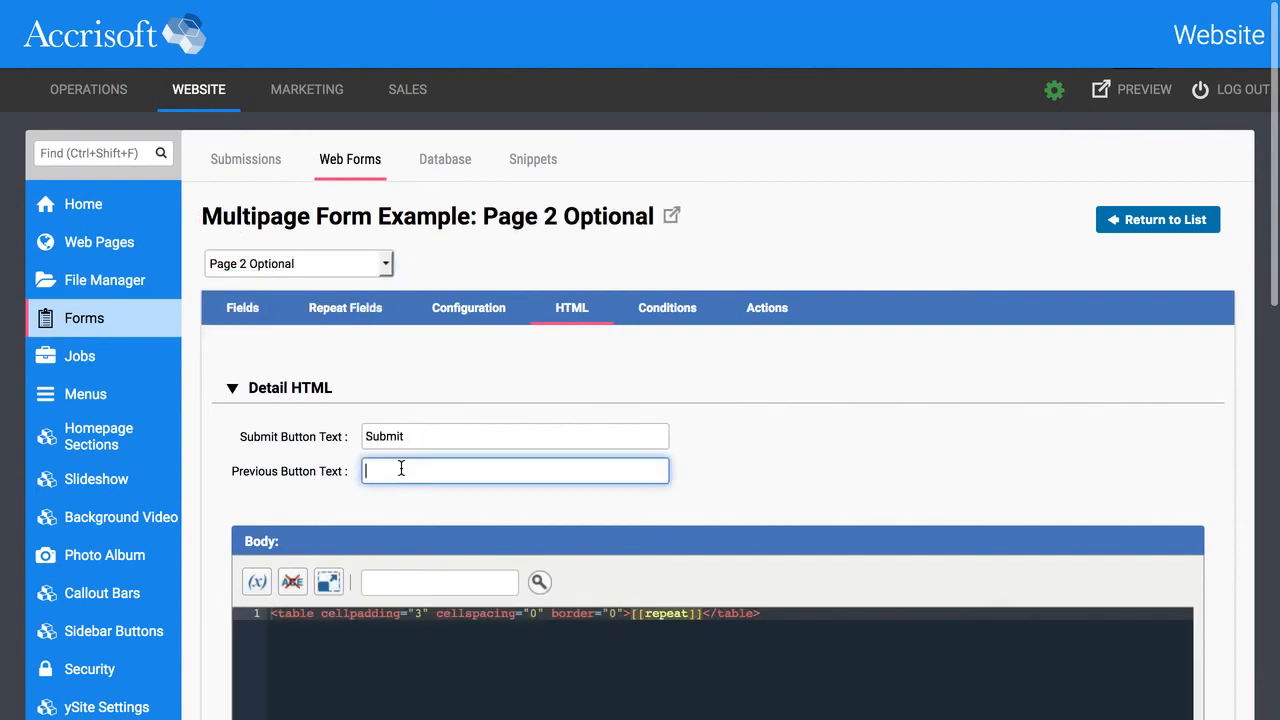
text(Back)
click(740, 430)
scroll(746, 428, down, 10)
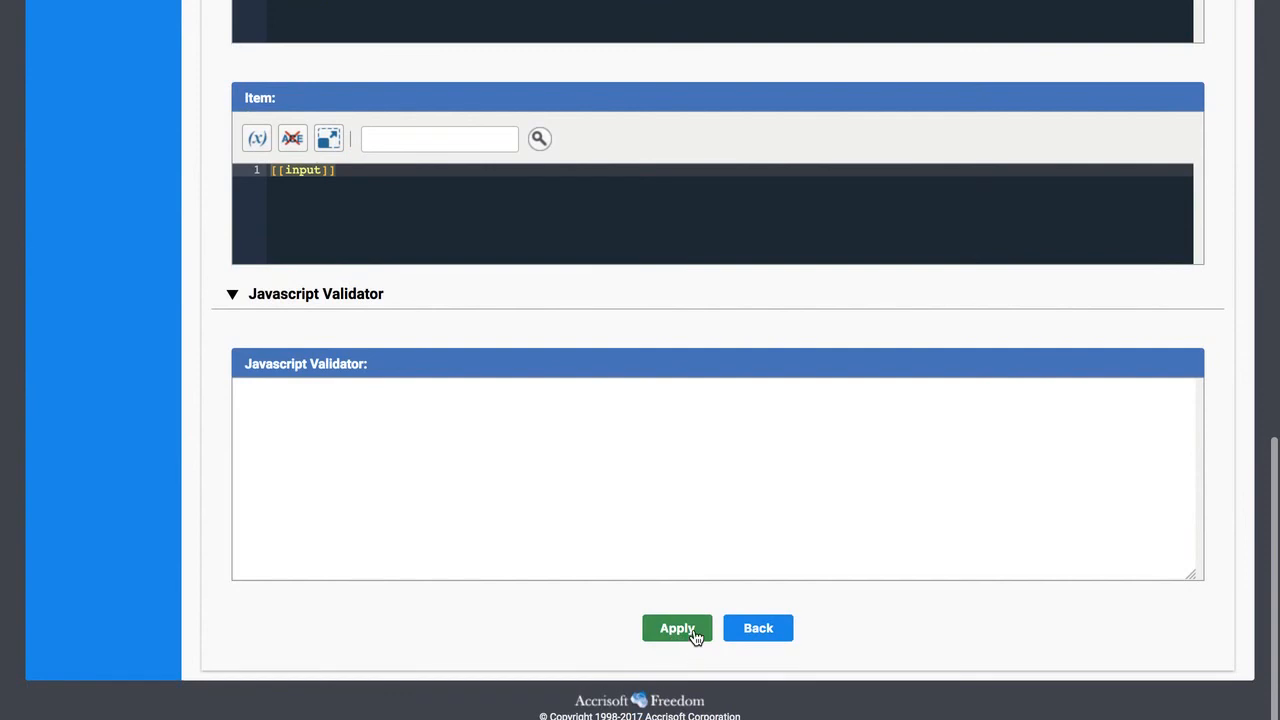
click(694, 632)
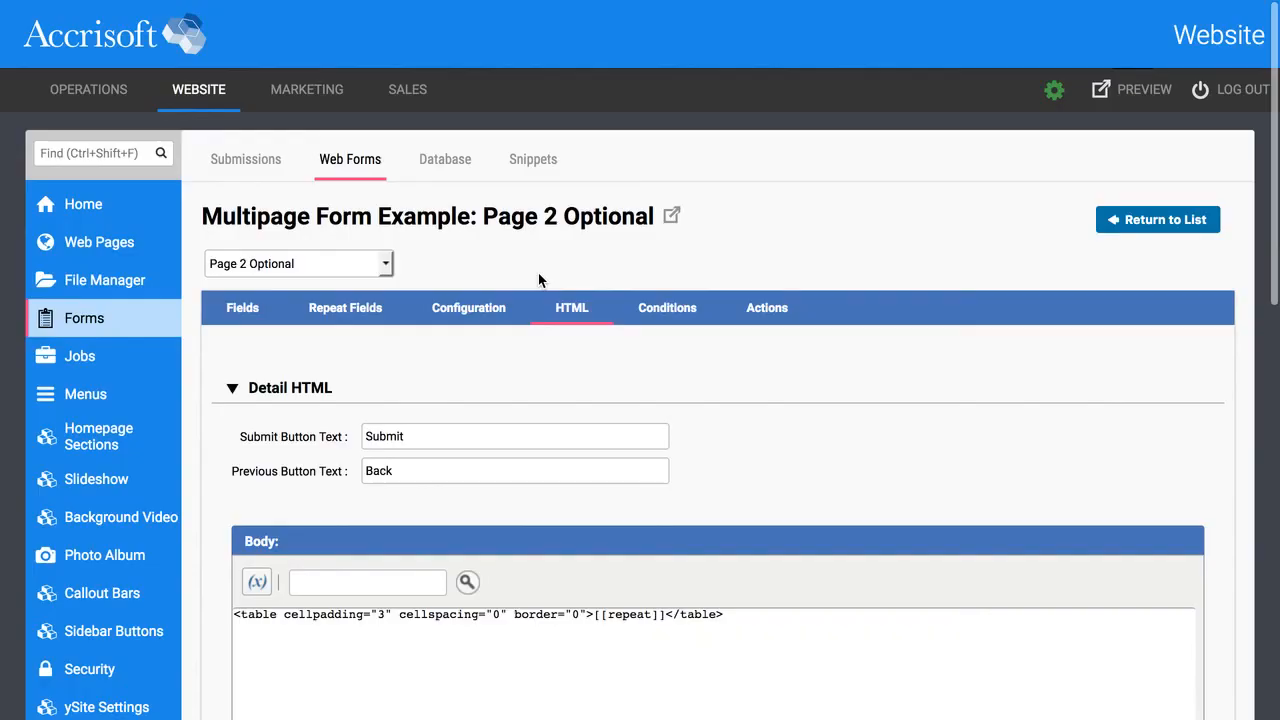
click(674, 215)
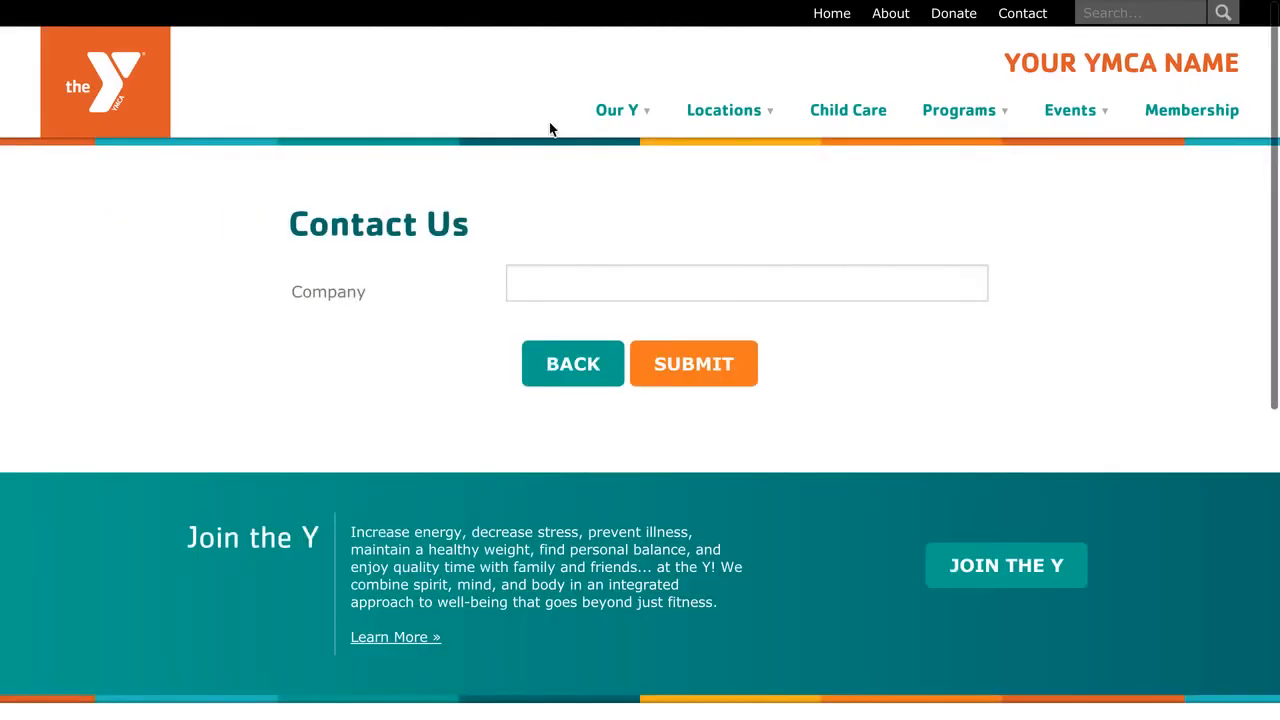
Return to the form's top page.
click(566, 362)
scroll(397, 303, down, 3)
scroll(409, 309, up, 3)
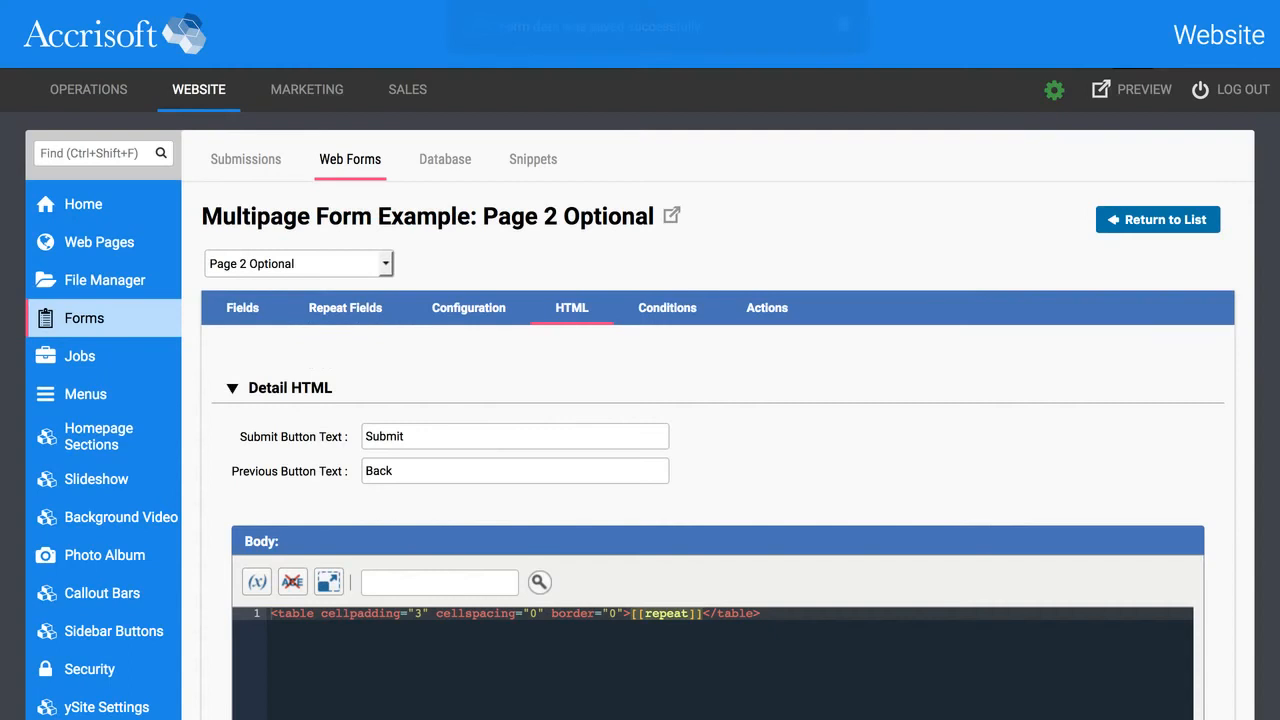
mouse_move(306, 89)
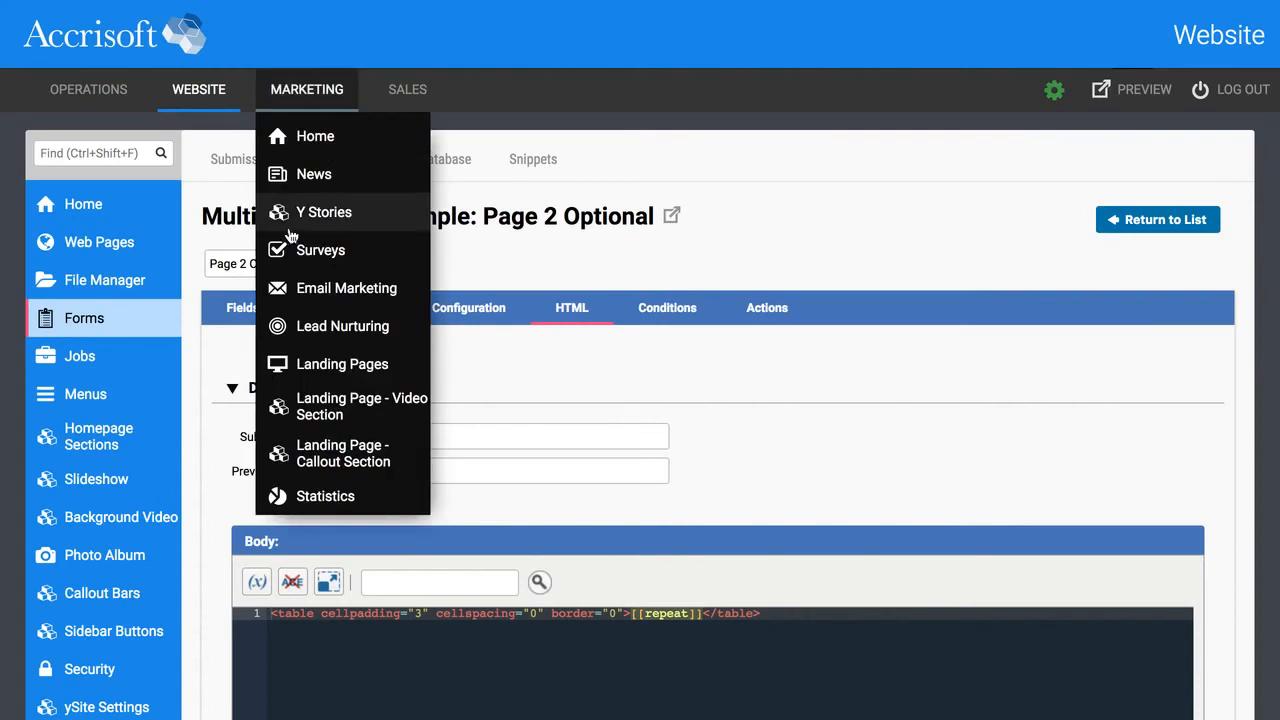
click(290, 262)
click(284, 281)
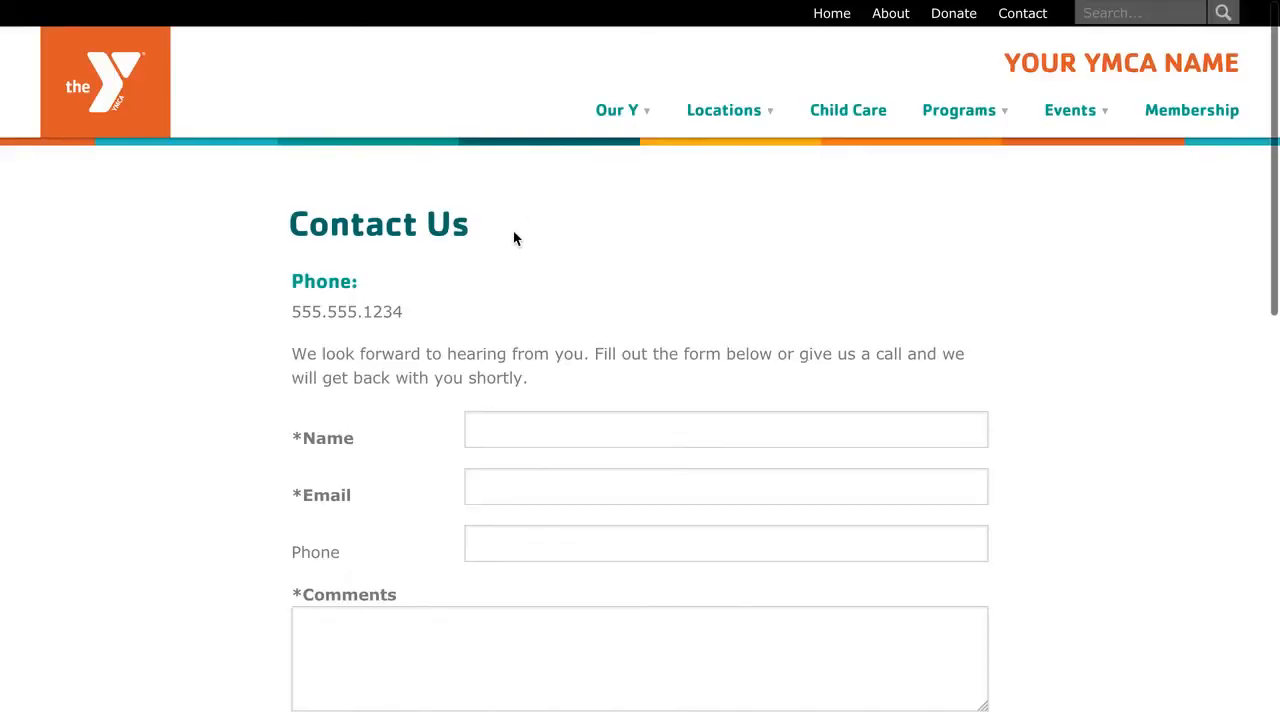
Fill in the contact's name, e-mail and comment 'asdfasdf asdf', then advance with Next.
click(545, 418)
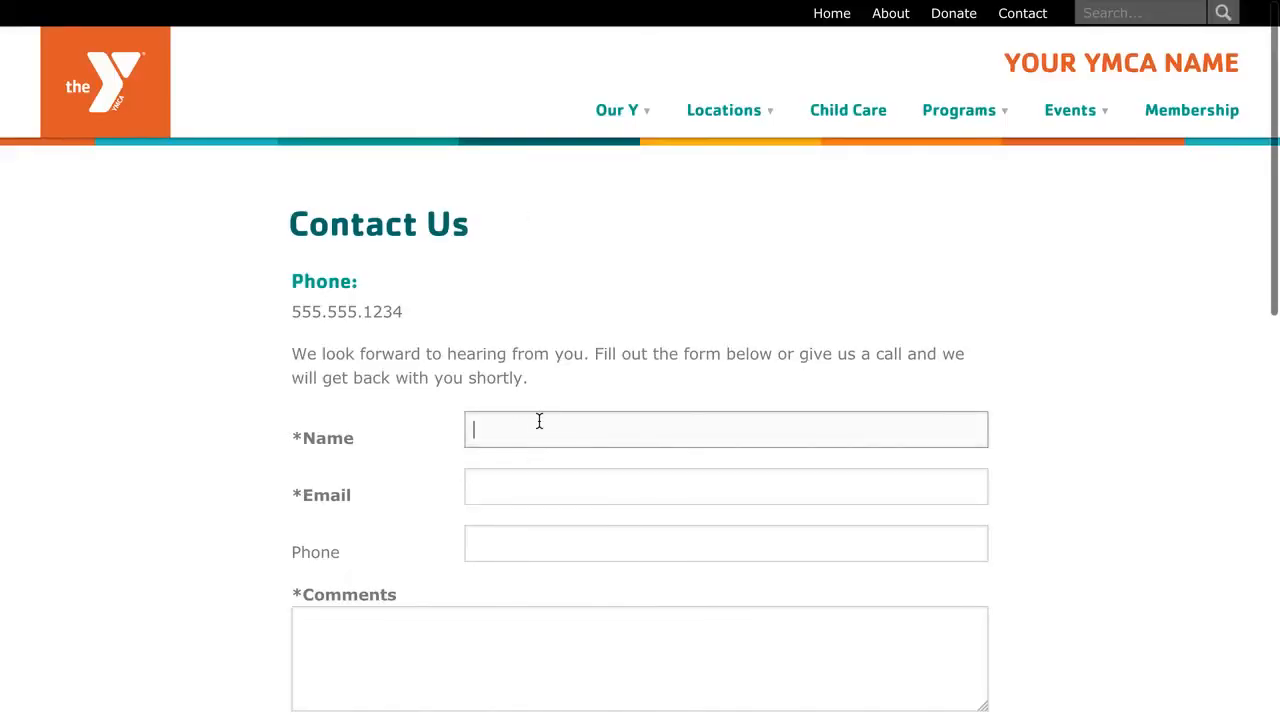
click(523, 458)
click(523, 490)
click(509, 514)
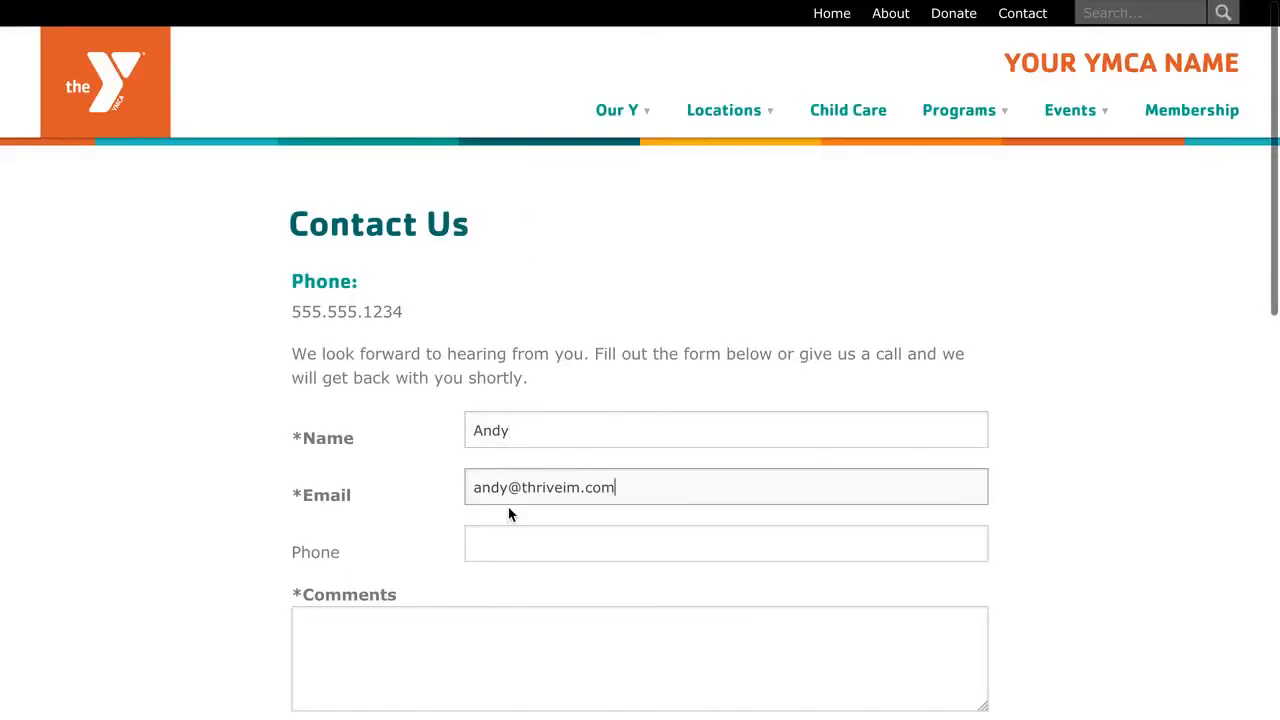
click(503, 617)
text(asdfasdf asdf)
scroll(299, 541, down, 5)
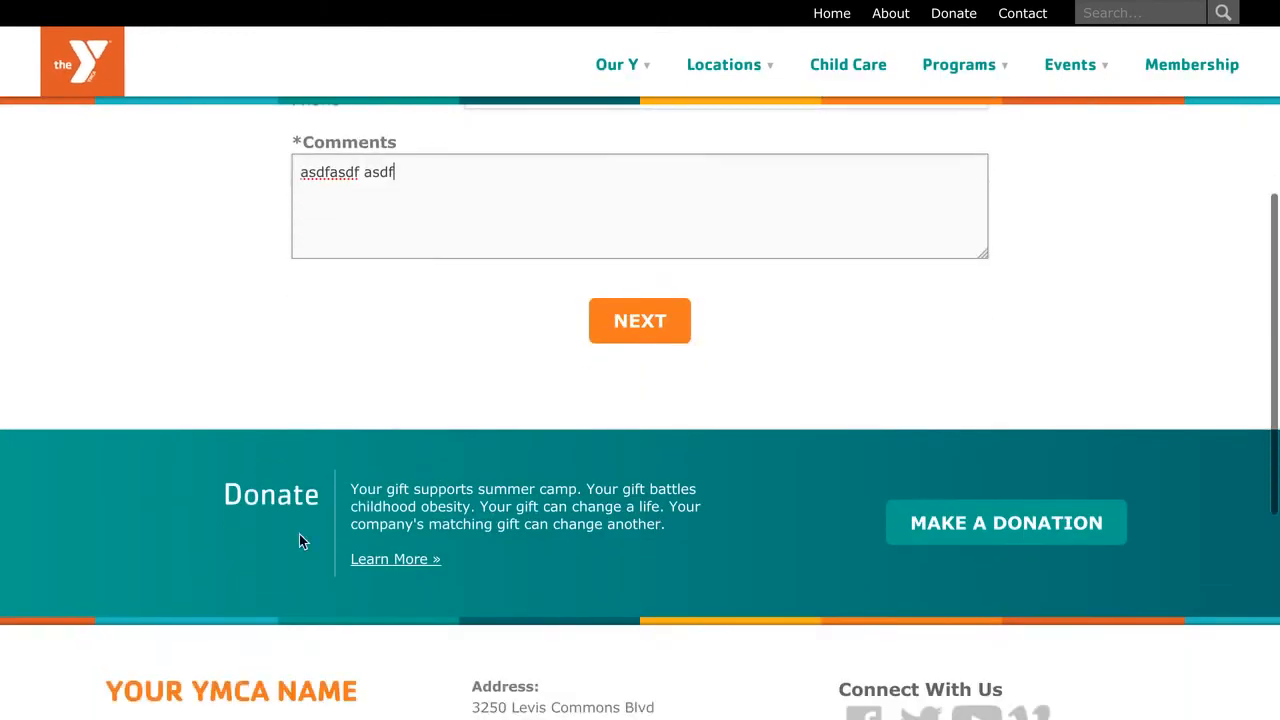
scroll(299, 541, down, 2)
click(628, 163)
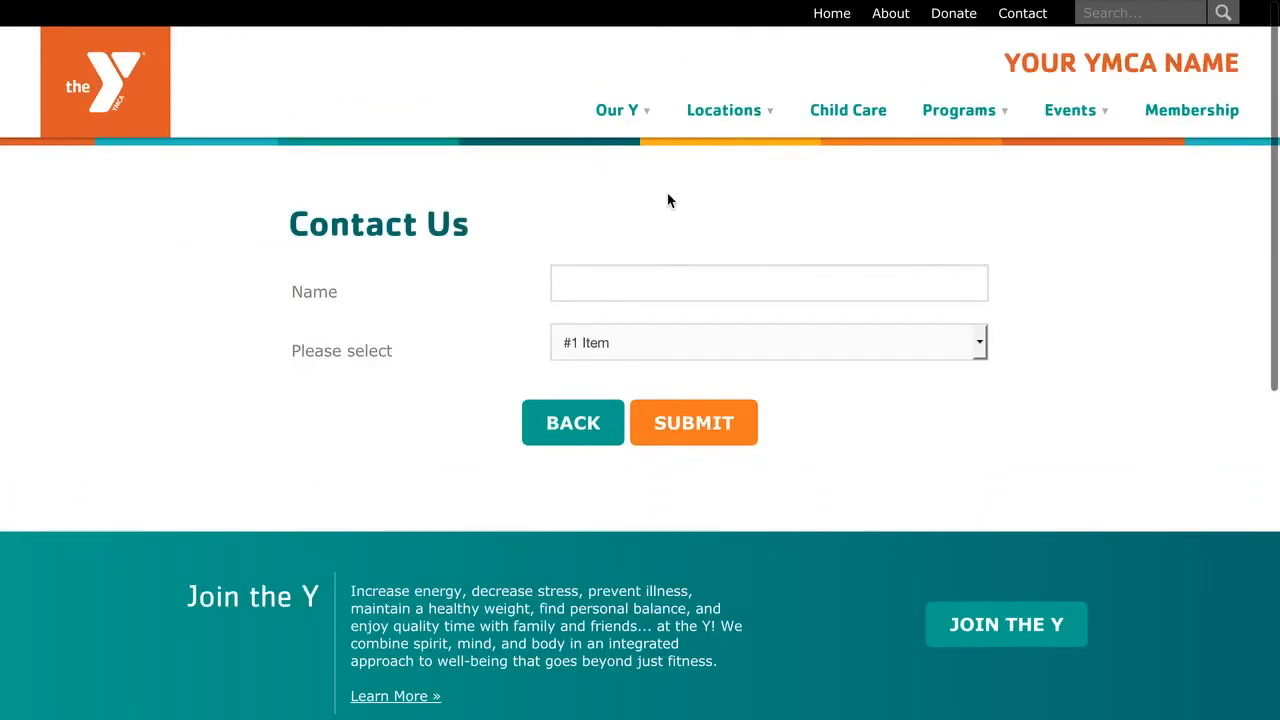
Go back to the first page and advance to page two again.
click(591, 437)
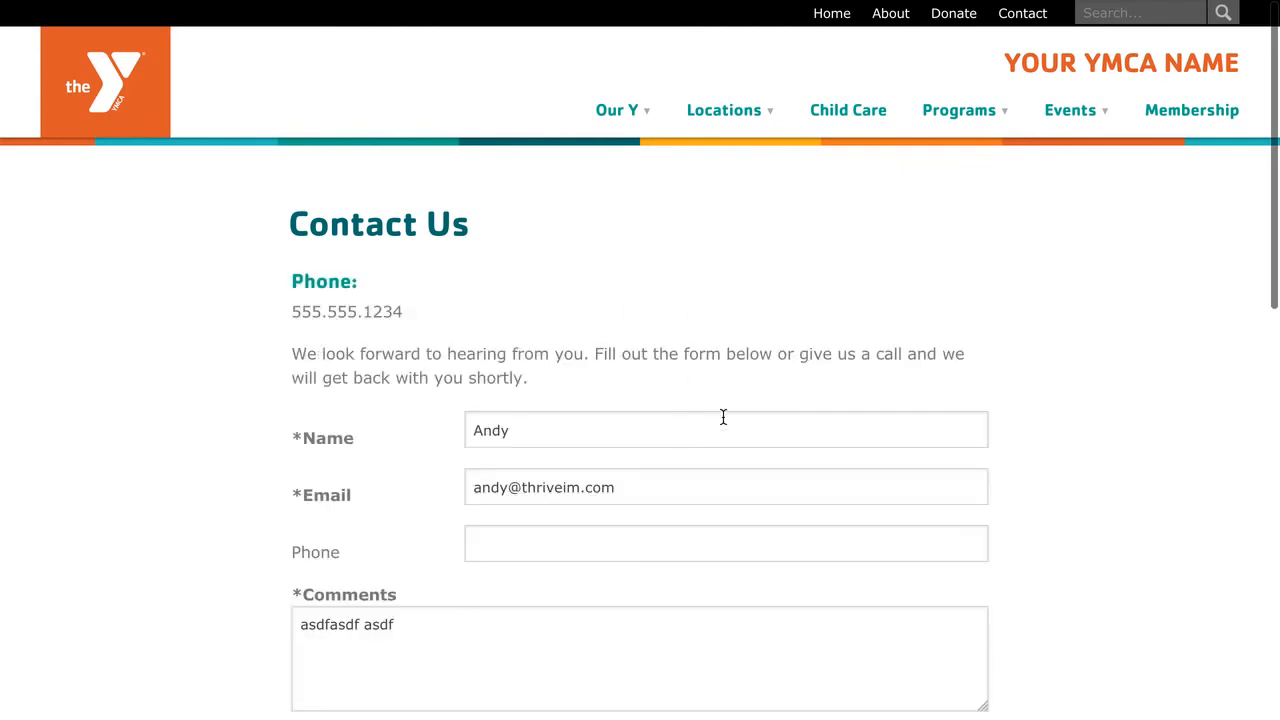
scroll(715, 430, down, 5)
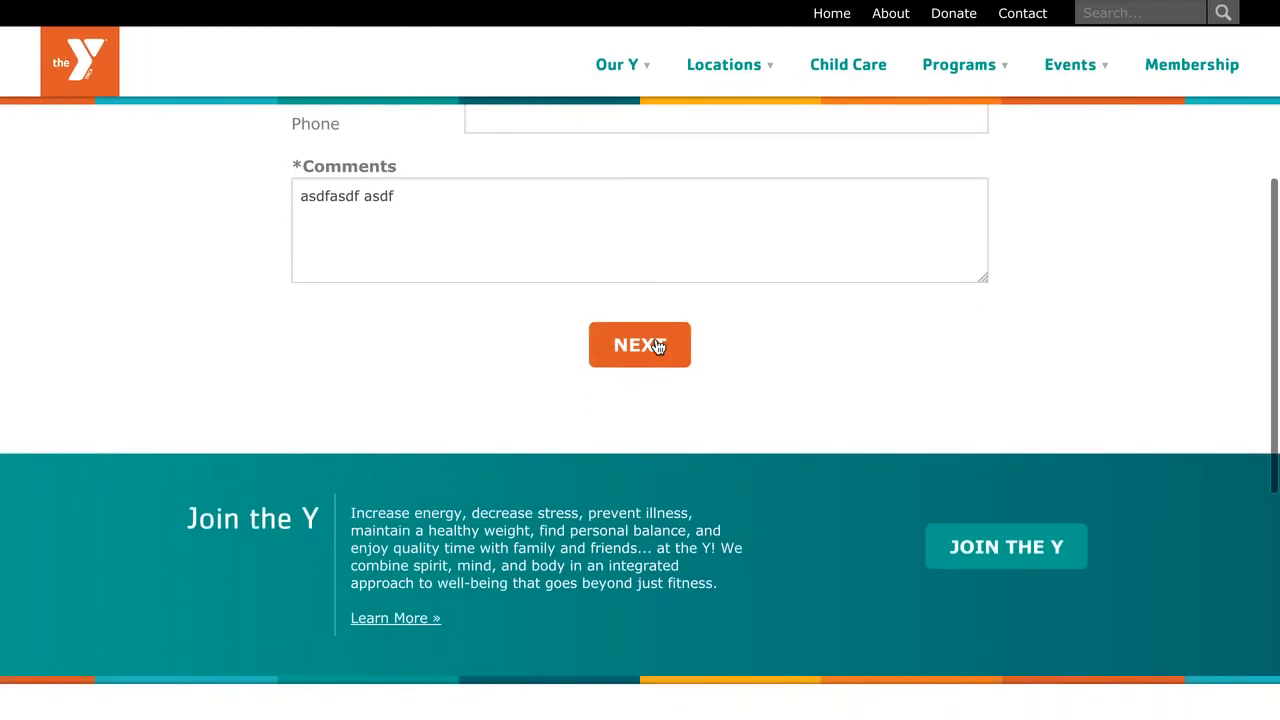
click(663, 340)
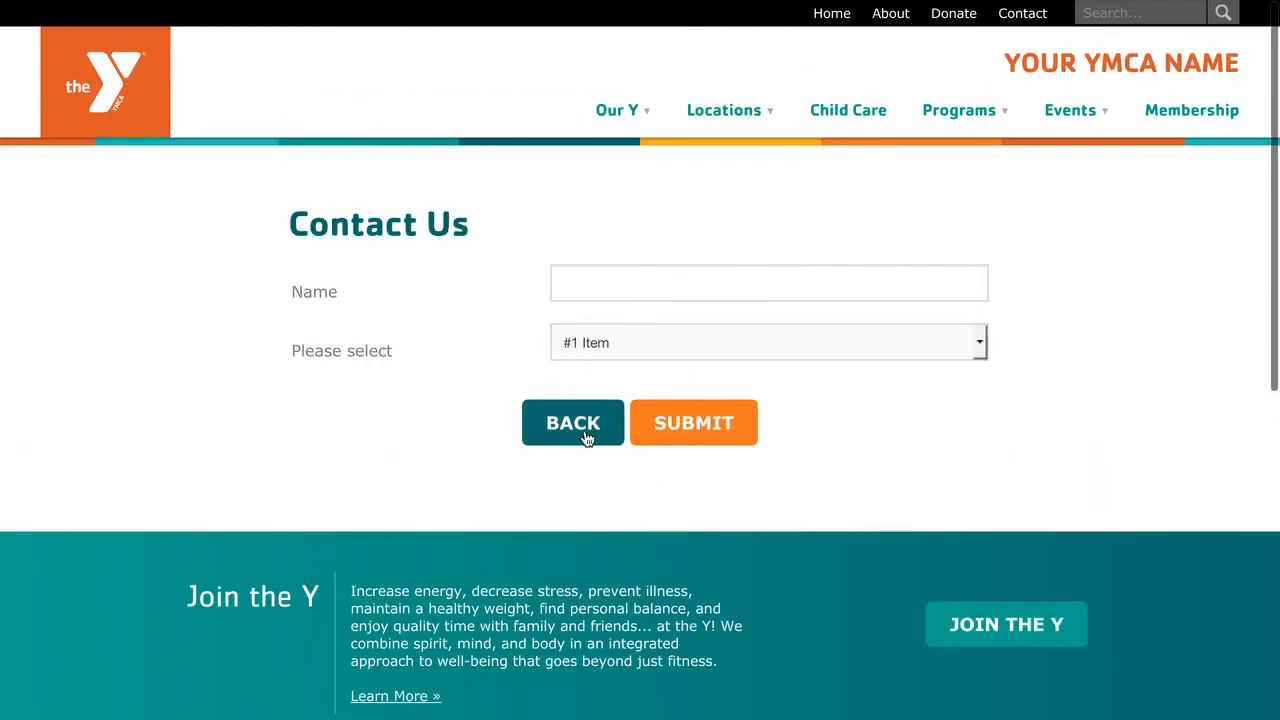
Select #1 Item, submit to reach the Company page, then go back to page two.
click(621, 340)
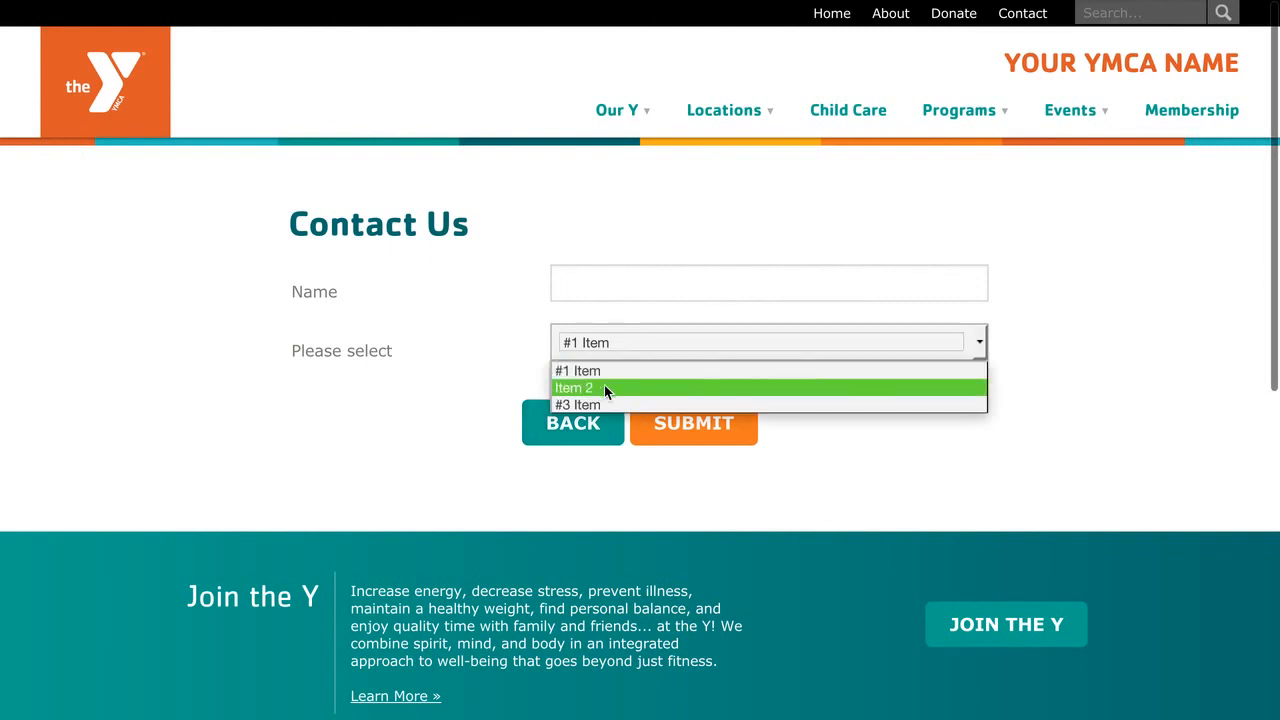
click(588, 406)
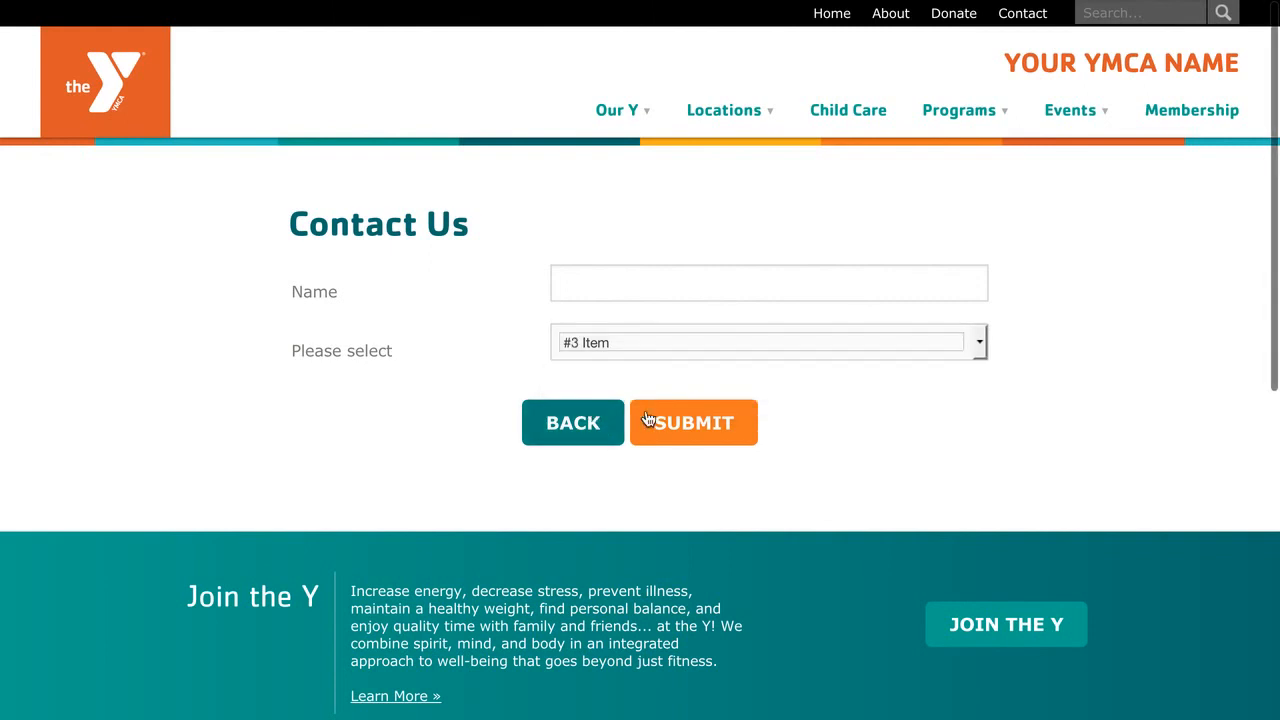
click(720, 345)
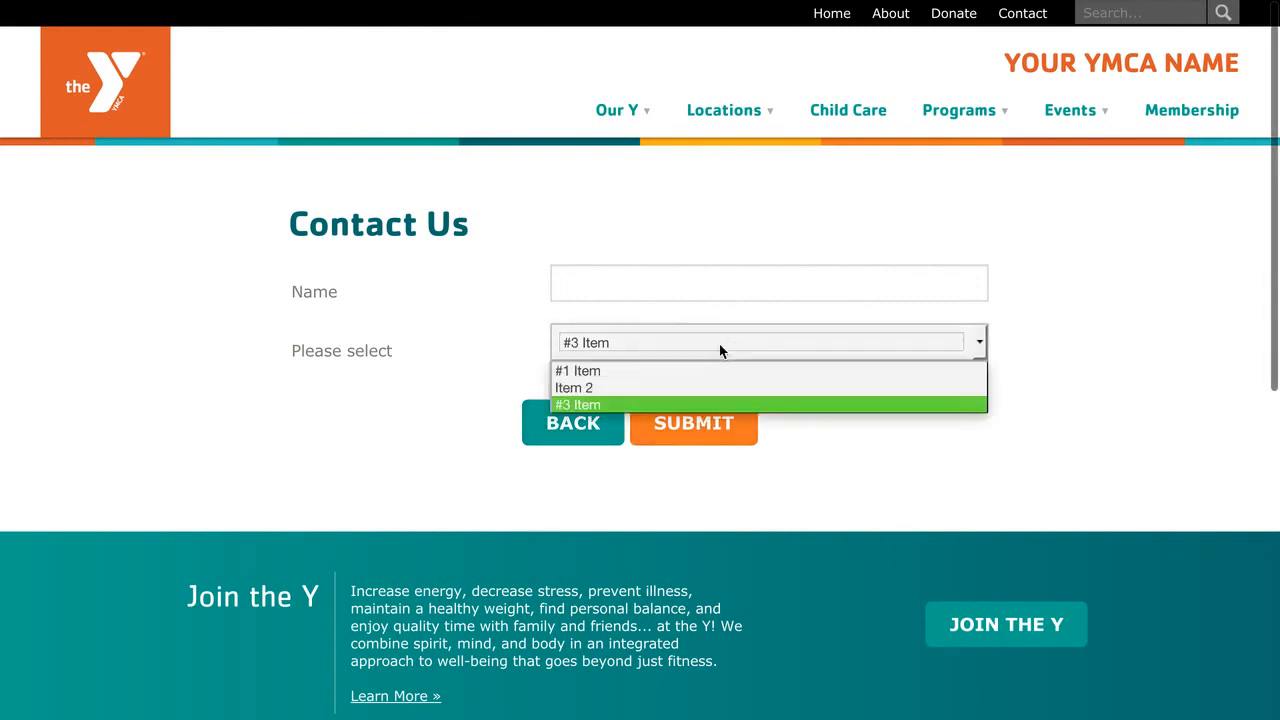
click(669, 368)
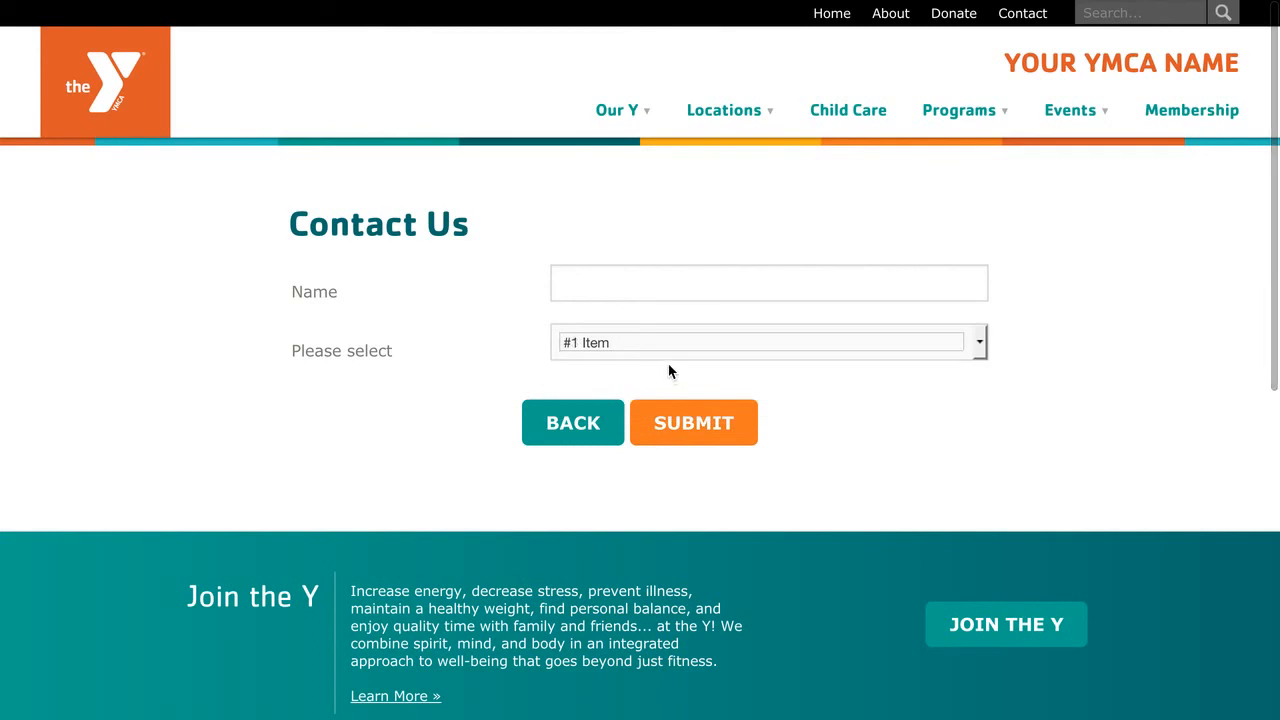
click(672, 422)
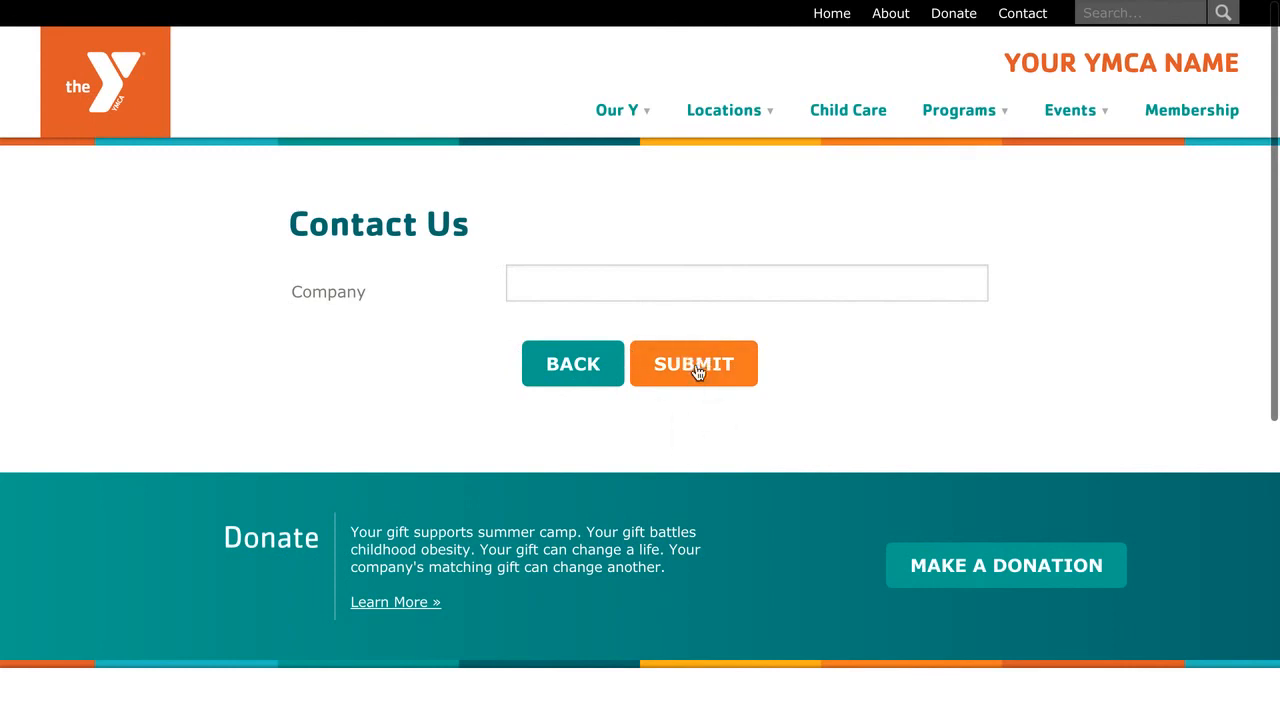
click(590, 368)
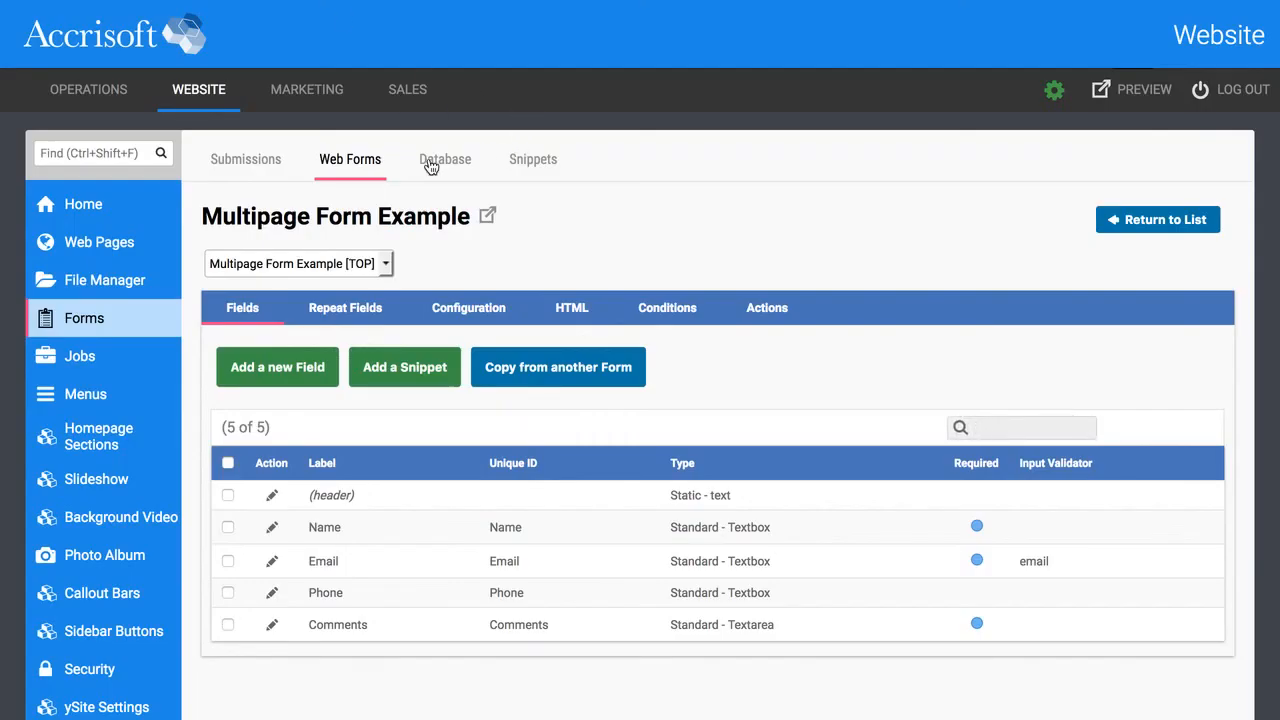
On the forms Database page, set the export to Multipage Form Example as CSV ASCII Text.
click(447, 162)
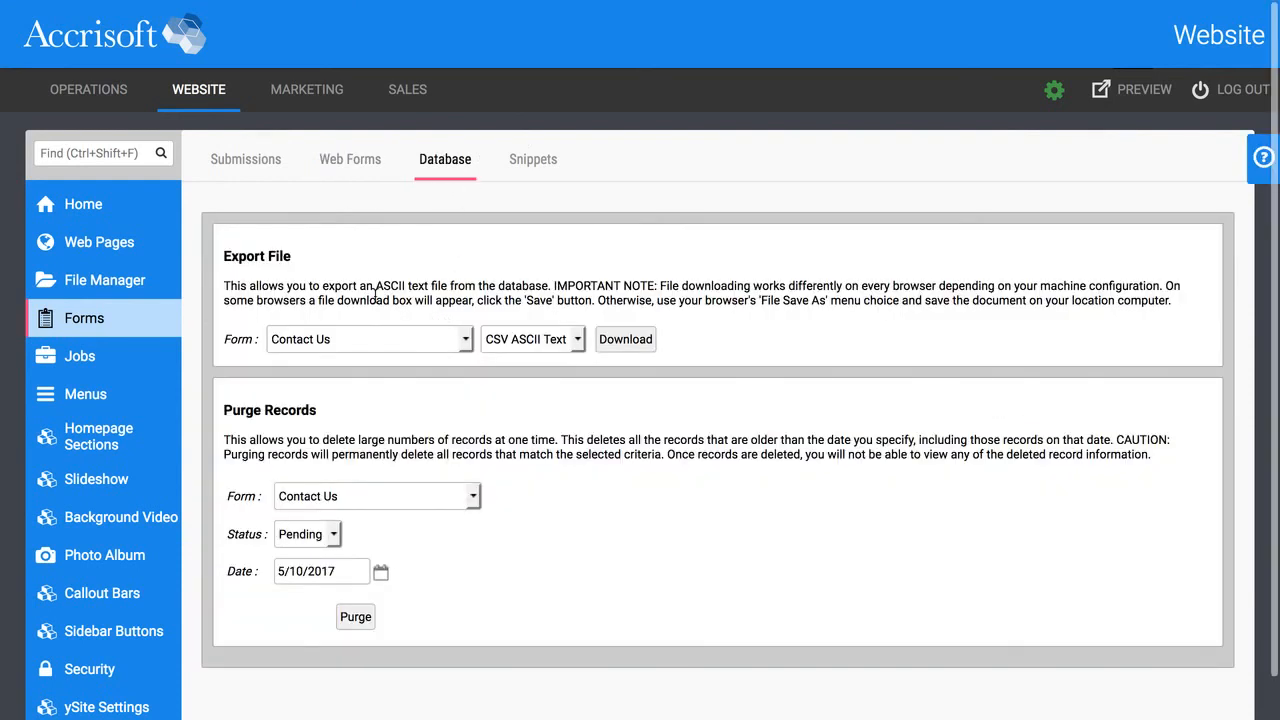
click(408, 345)
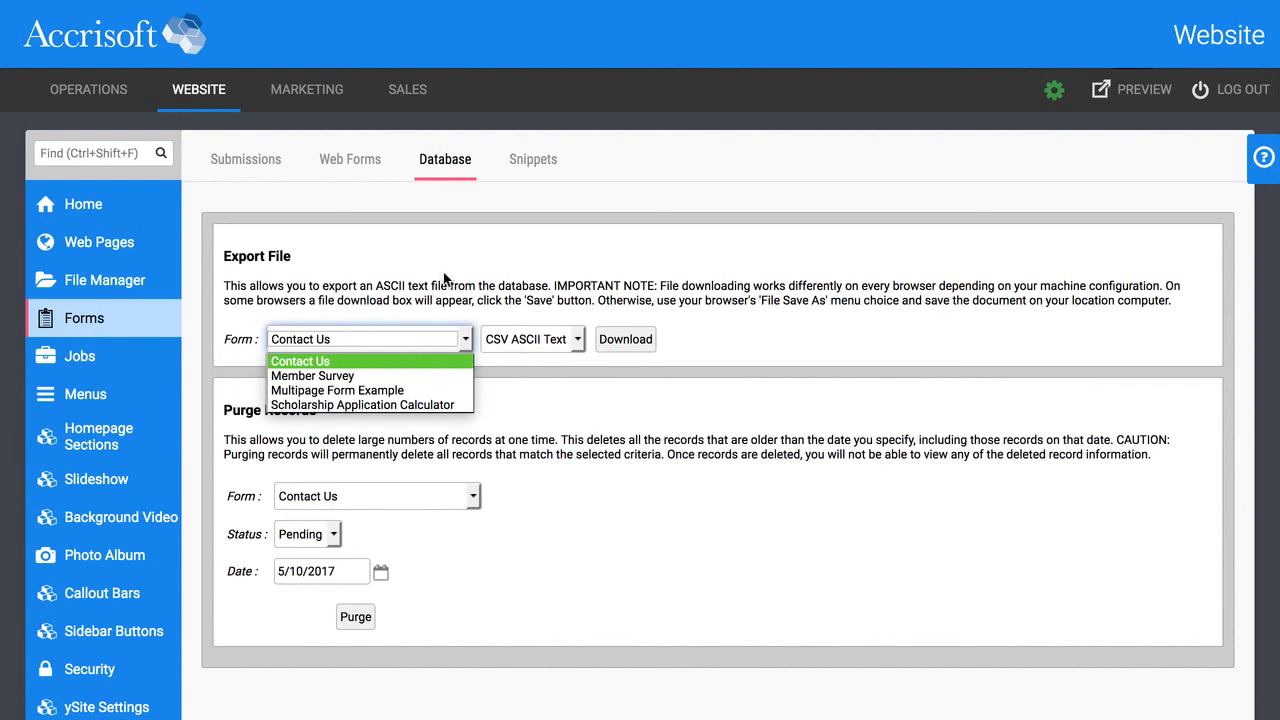
click(522, 320)
click(410, 338)
click(394, 373)
click(400, 345)
click(396, 390)
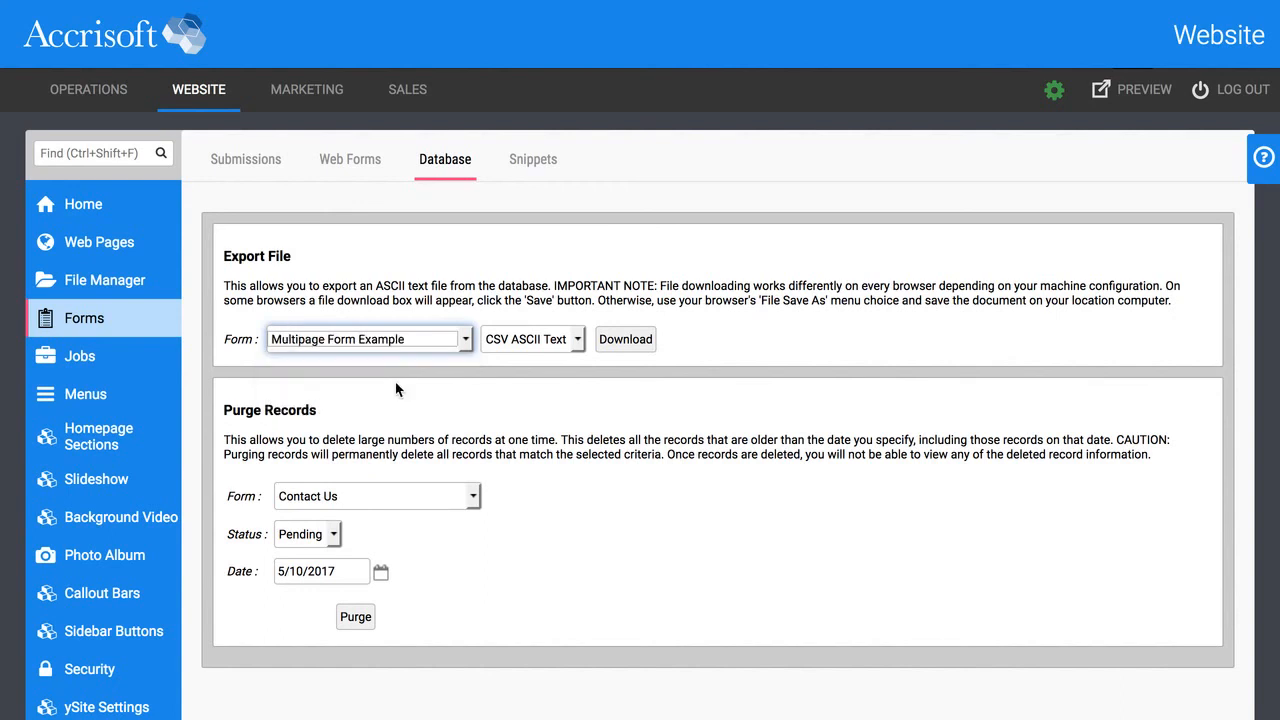
click(594, 316)
click(566, 345)
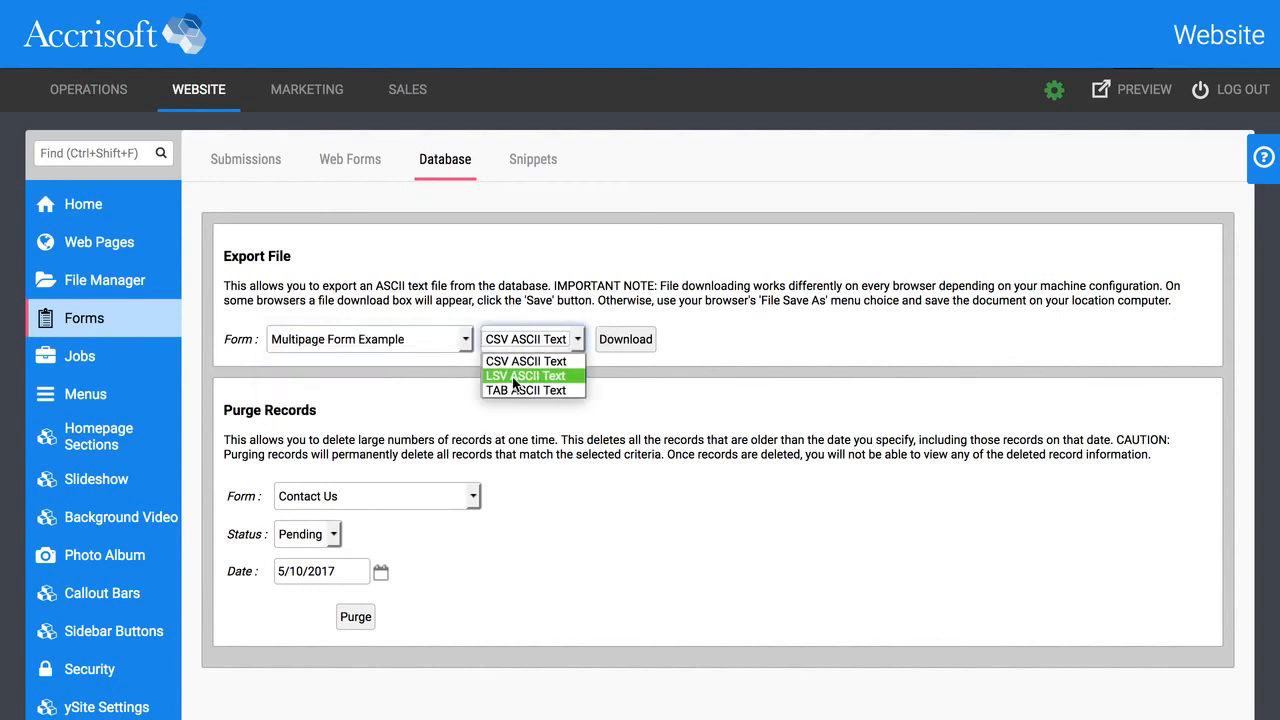
click(705, 319)
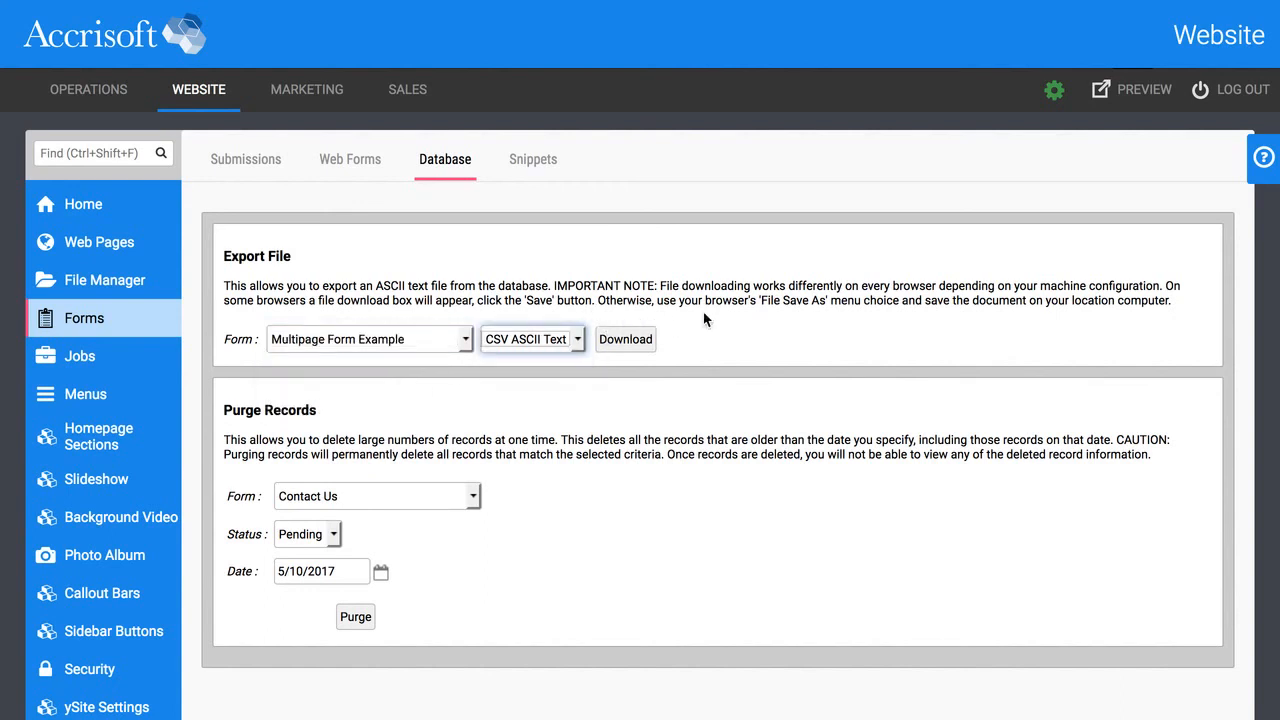
click(457, 434)
Review the Purge Records options, leaving Contact Us, Pending and the purge date unchanged.
scroll(340, 411, down, 1)
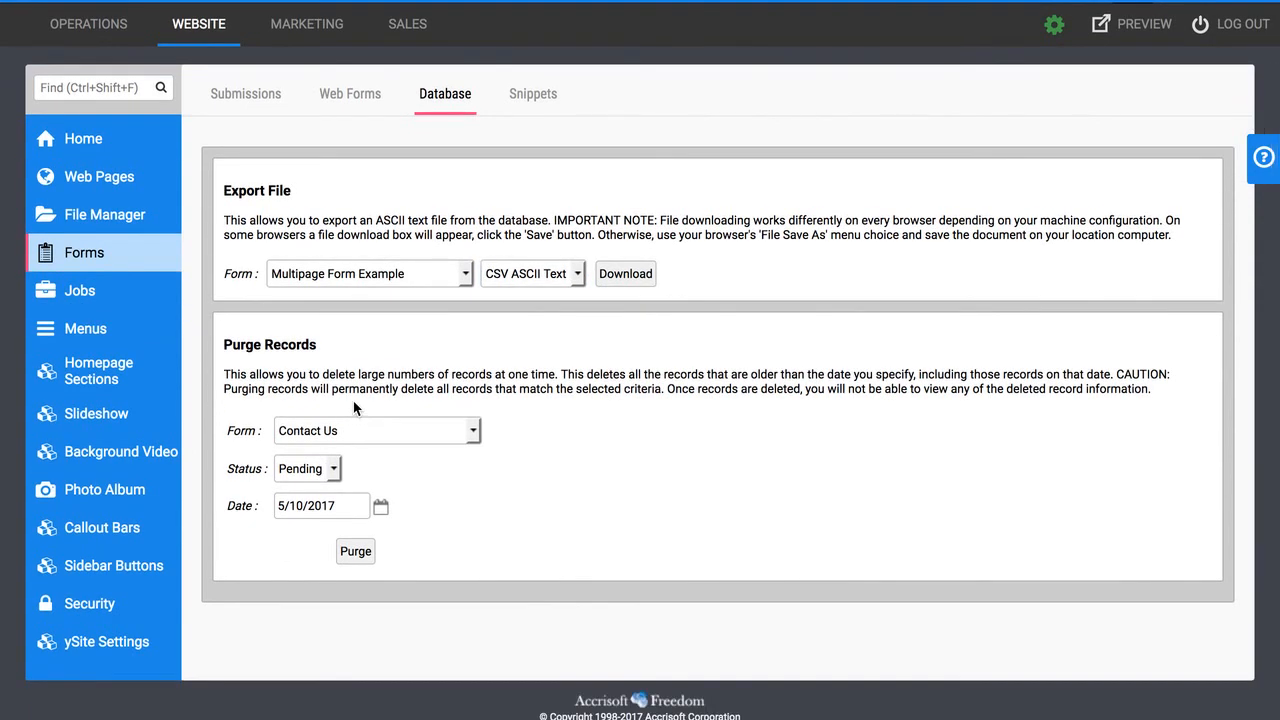
click(345, 424)
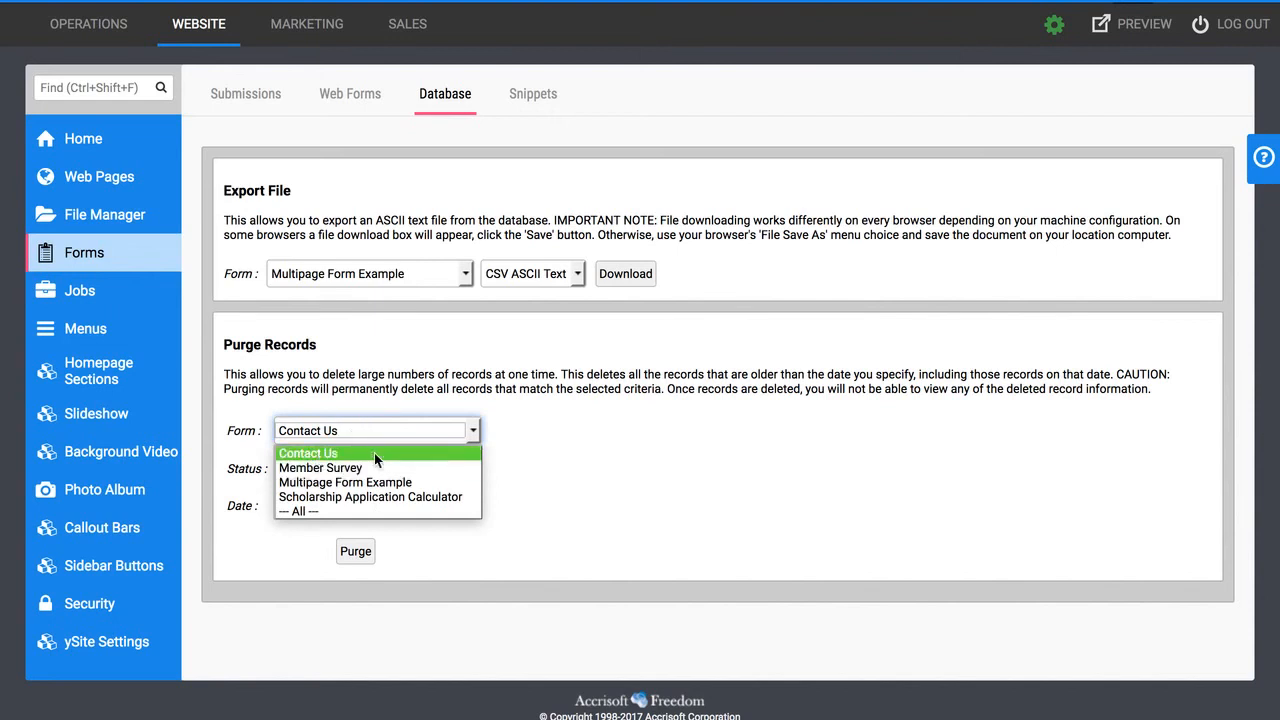
click(569, 450)
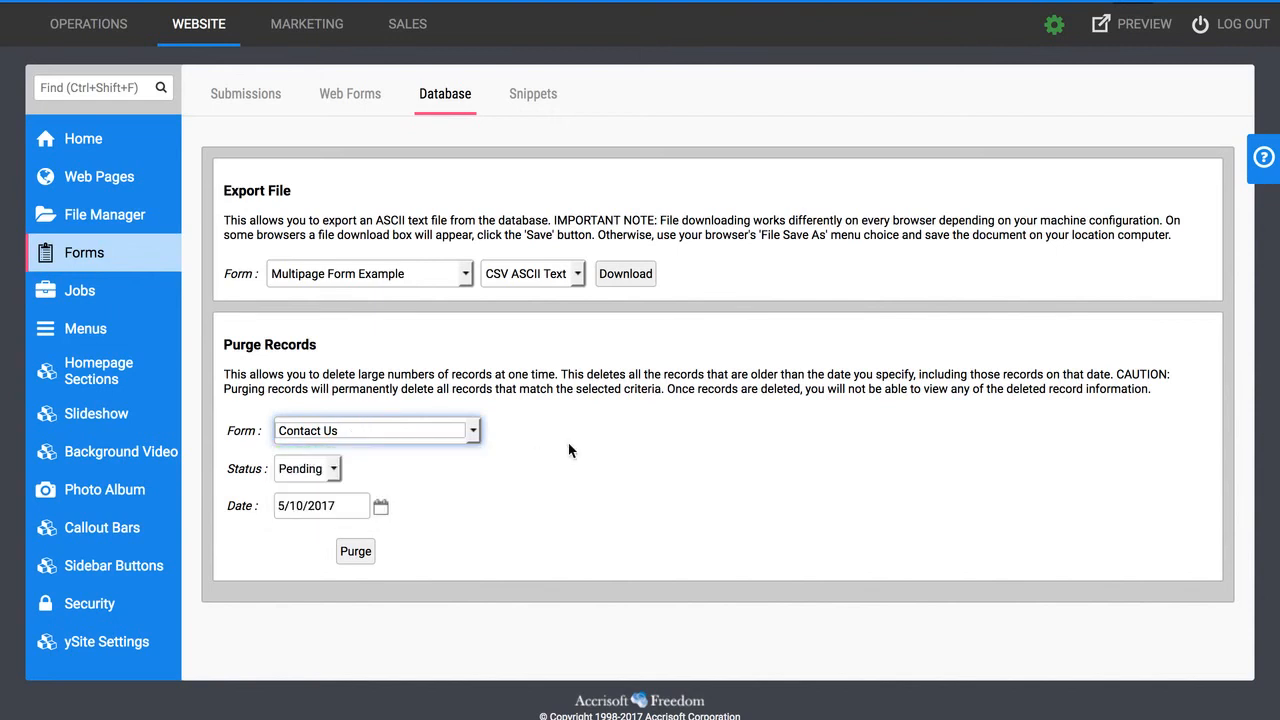
scroll(330, 475, up, 1)
click(333, 472)
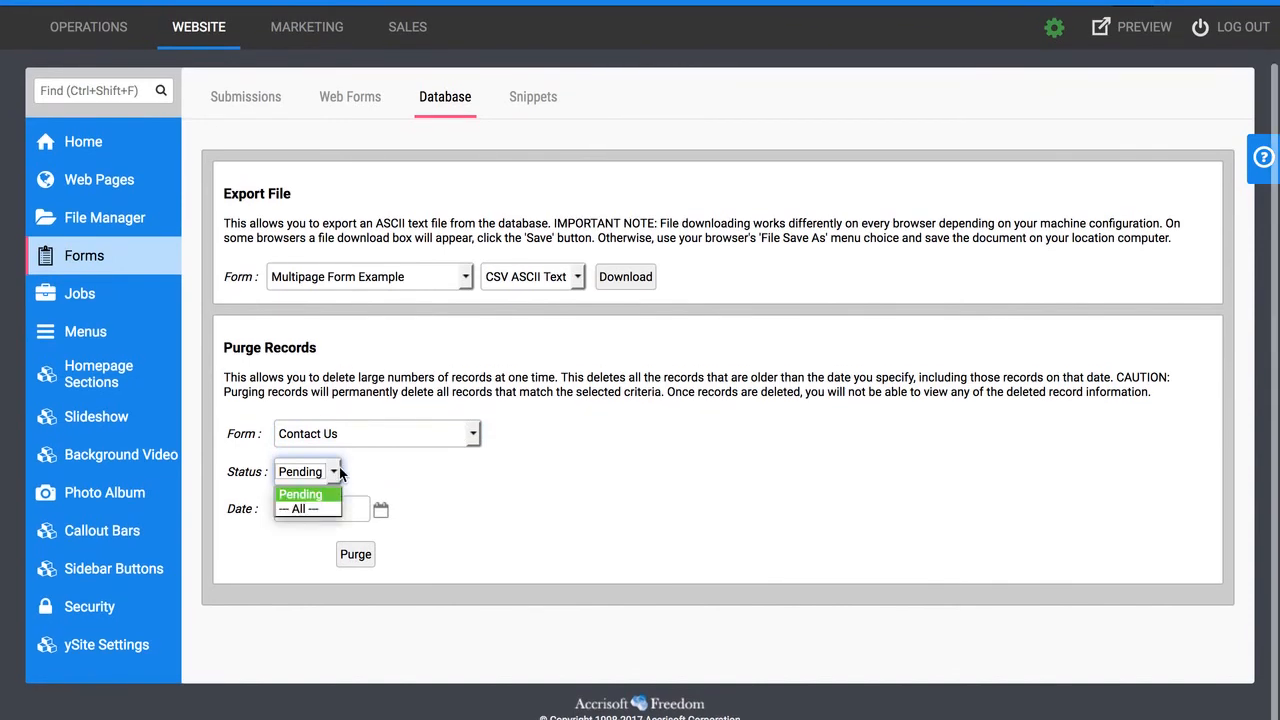
click(331, 500)
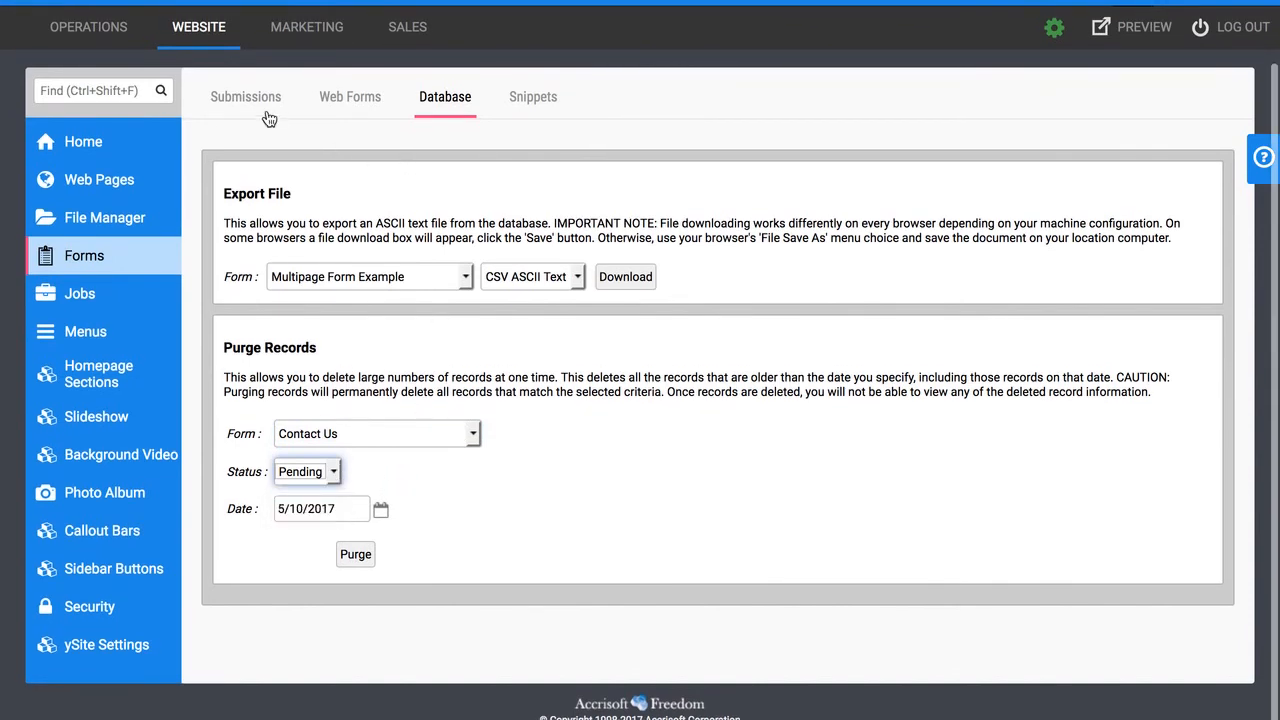
scroll(286, 180, up, 1)
click(427, 522)
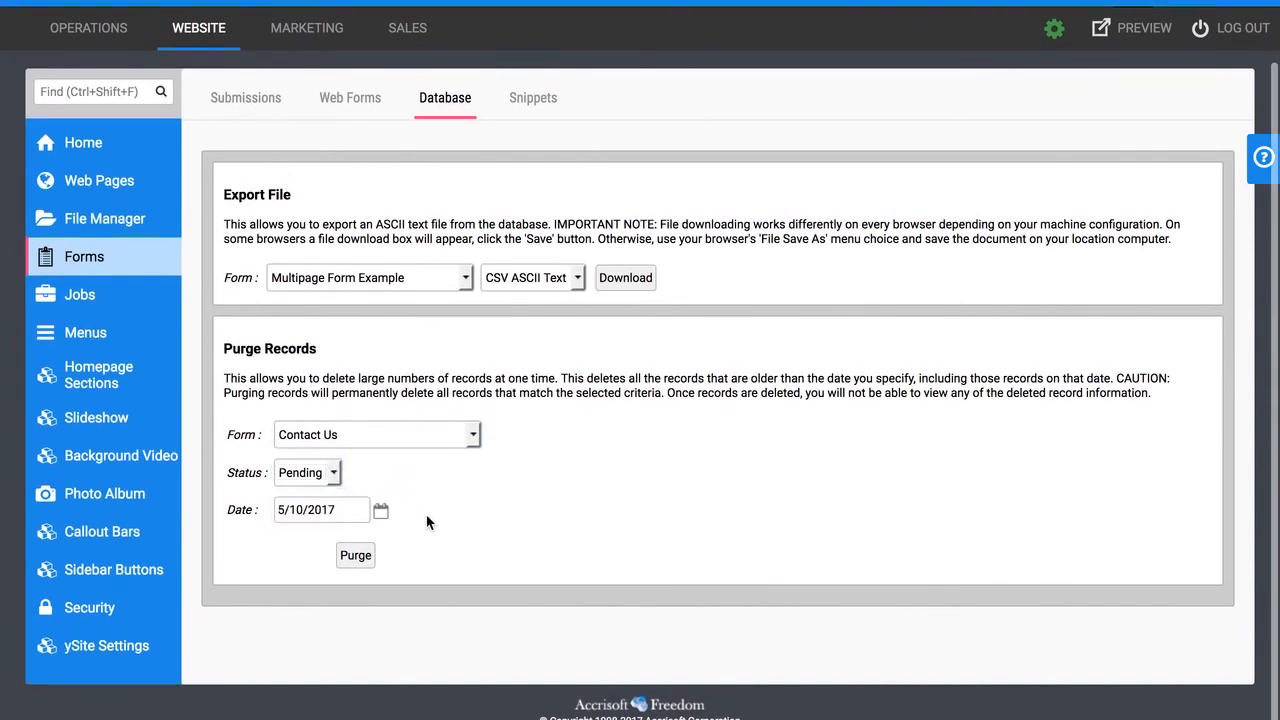
click(314, 518)
click(452, 510)
Set the newest Multipage Form Example submission's New Status to Processed and save it.
click(267, 103)
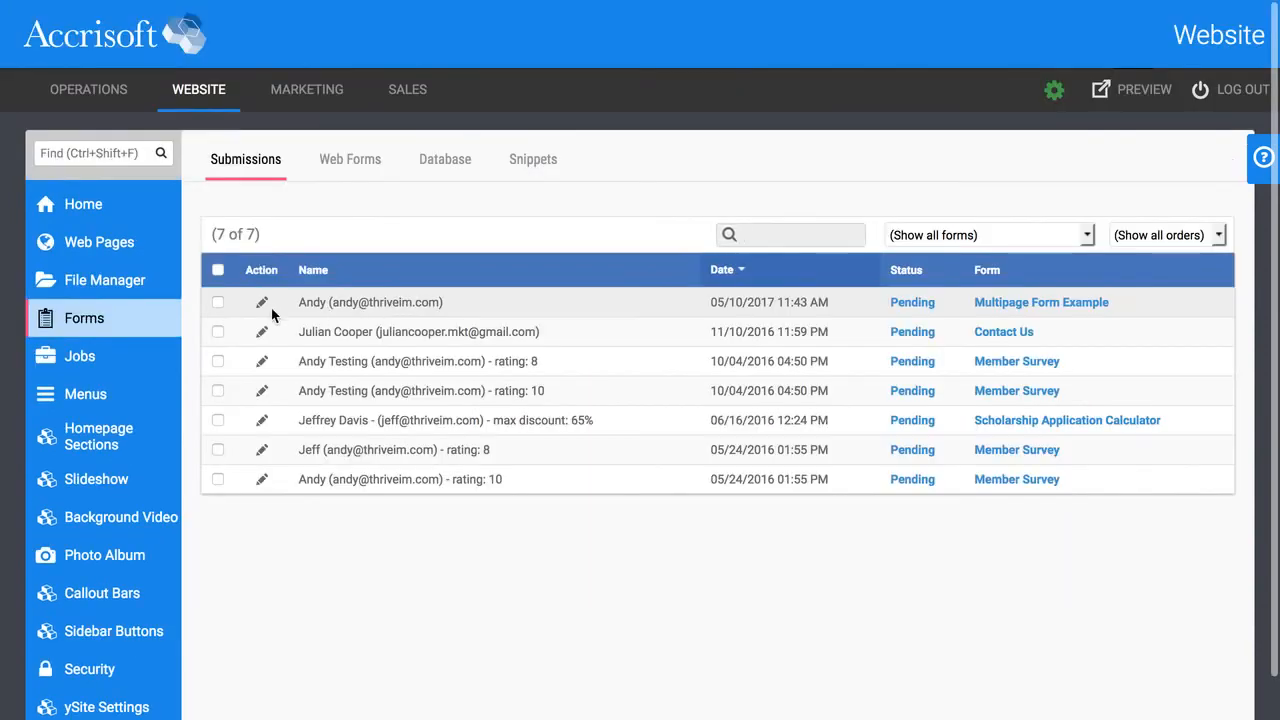
click(262, 302)
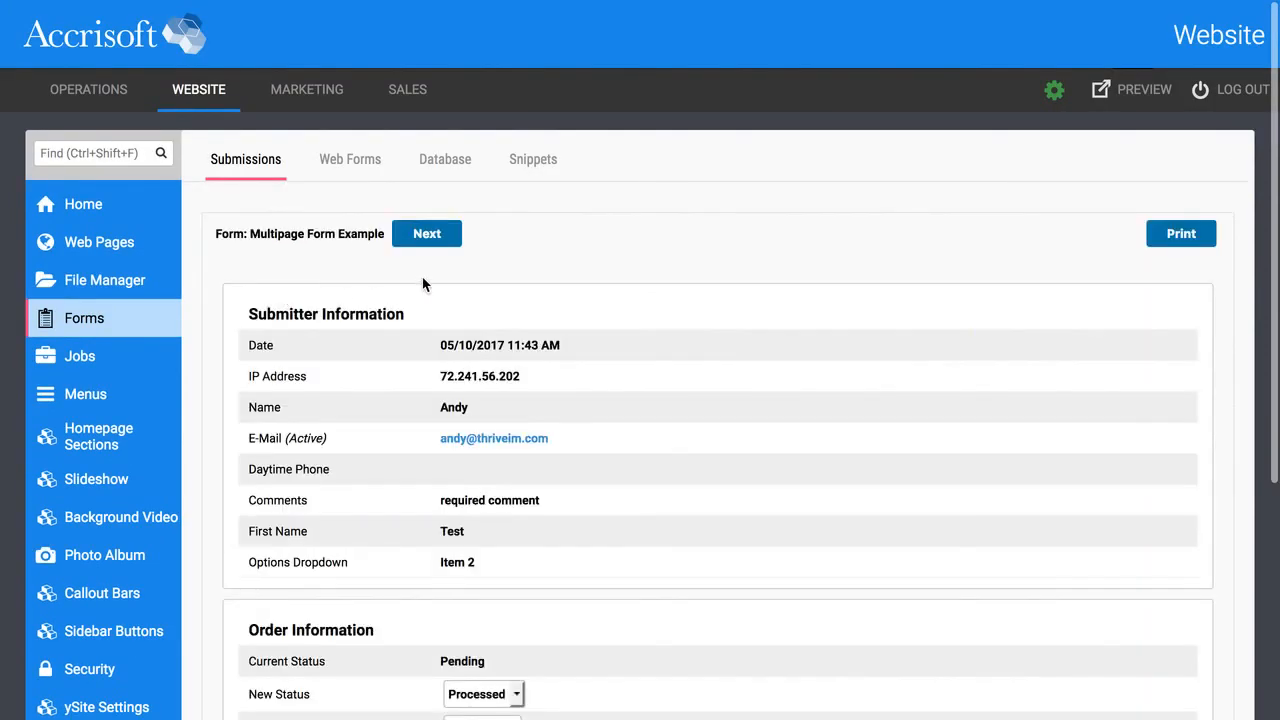
scroll(524, 310, down, 2)
scroll(522, 310, down, 1)
click(503, 475)
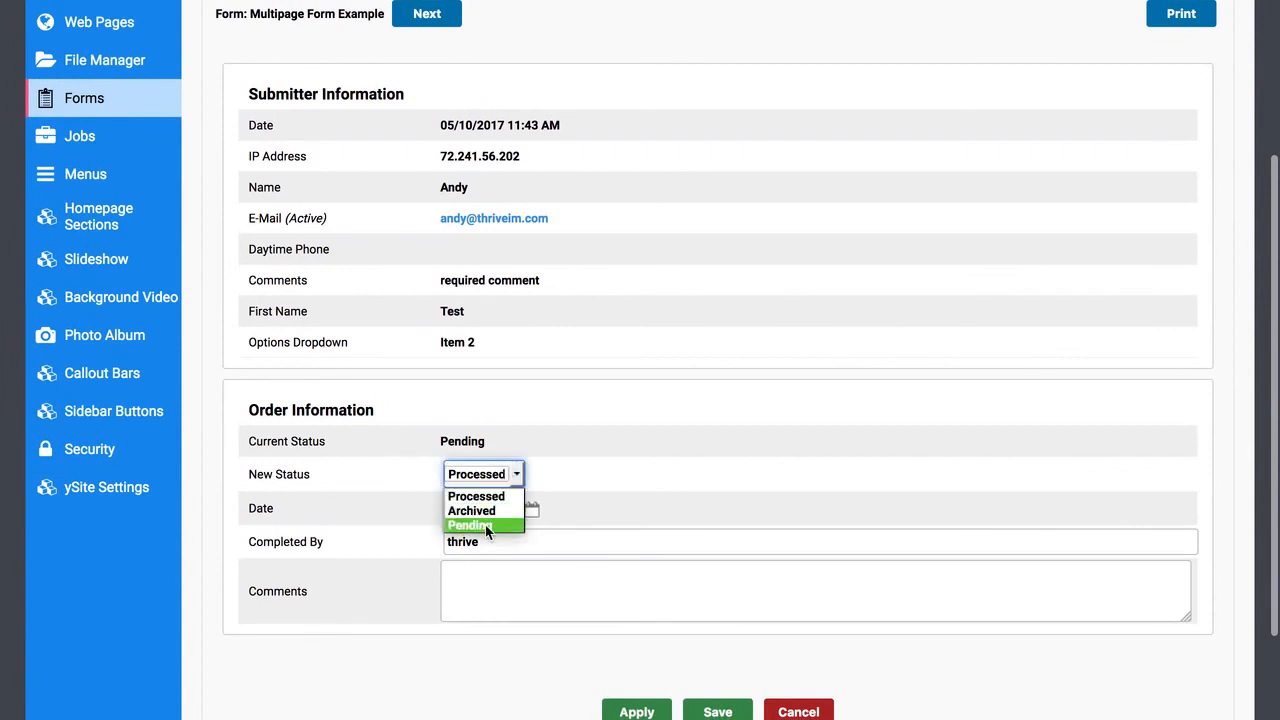
click(679, 446)
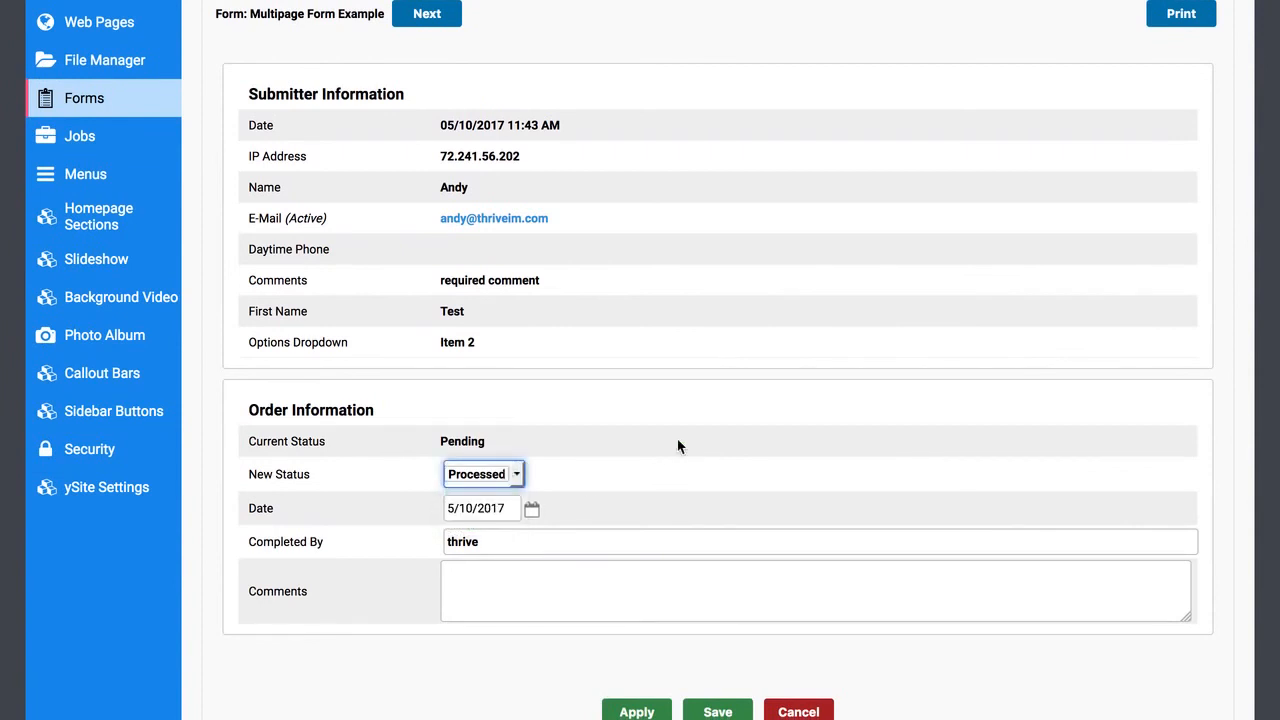
click(712, 706)
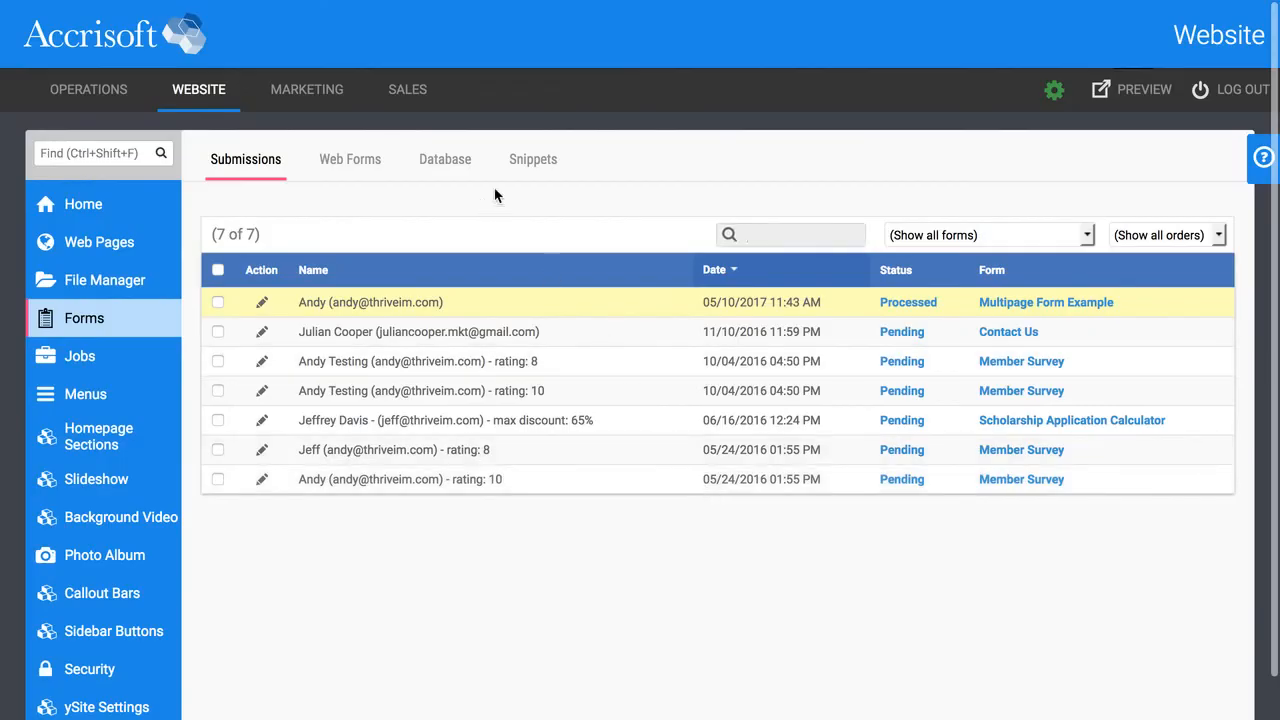
click(445, 160)
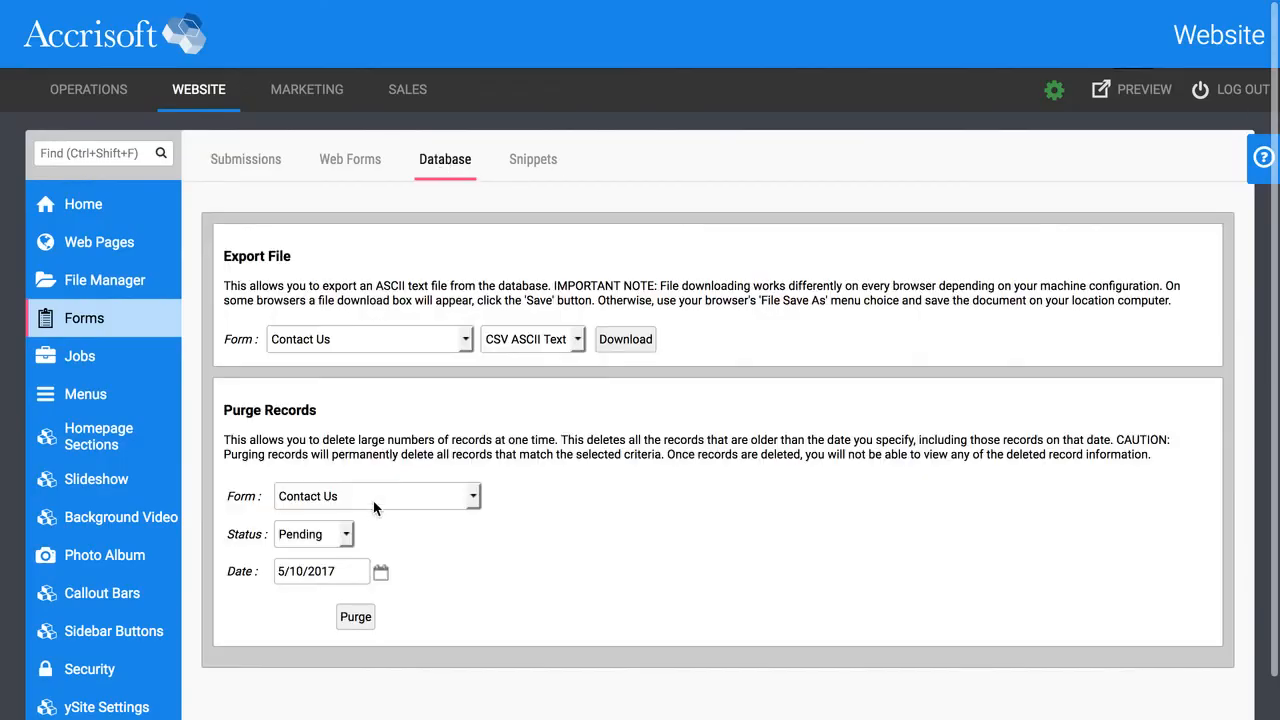
click(331, 536)
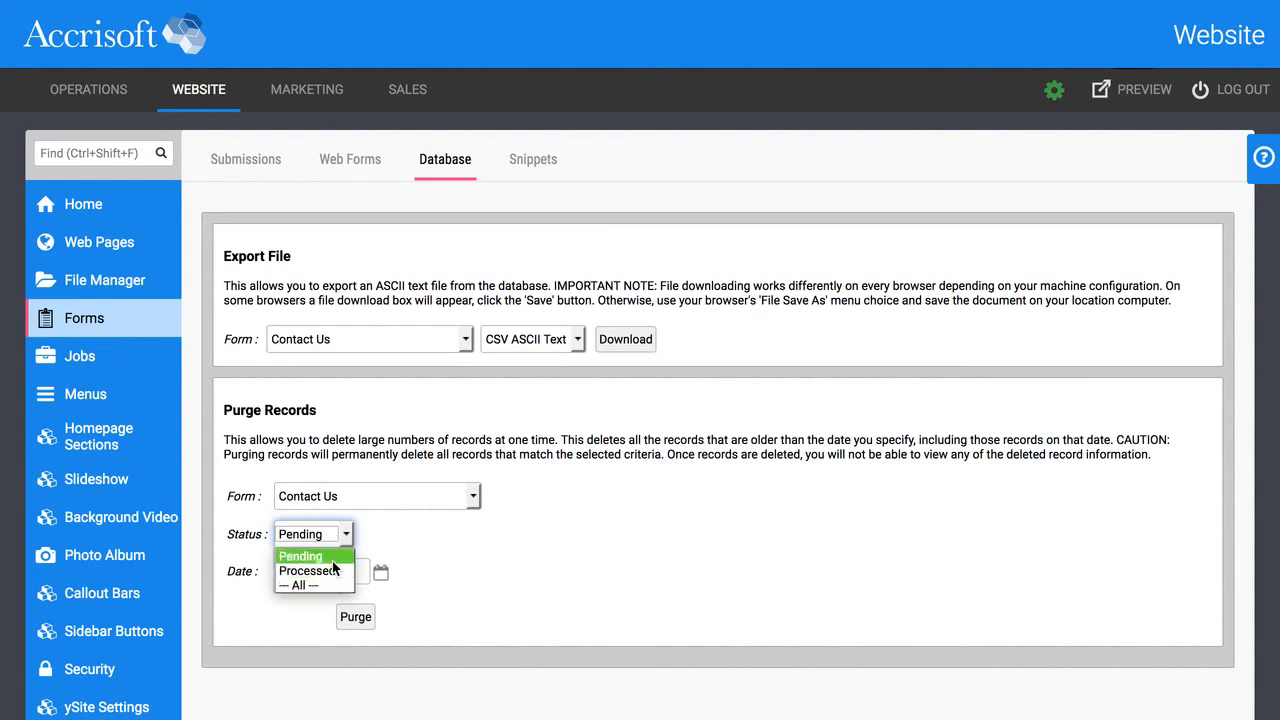
click(451, 546)
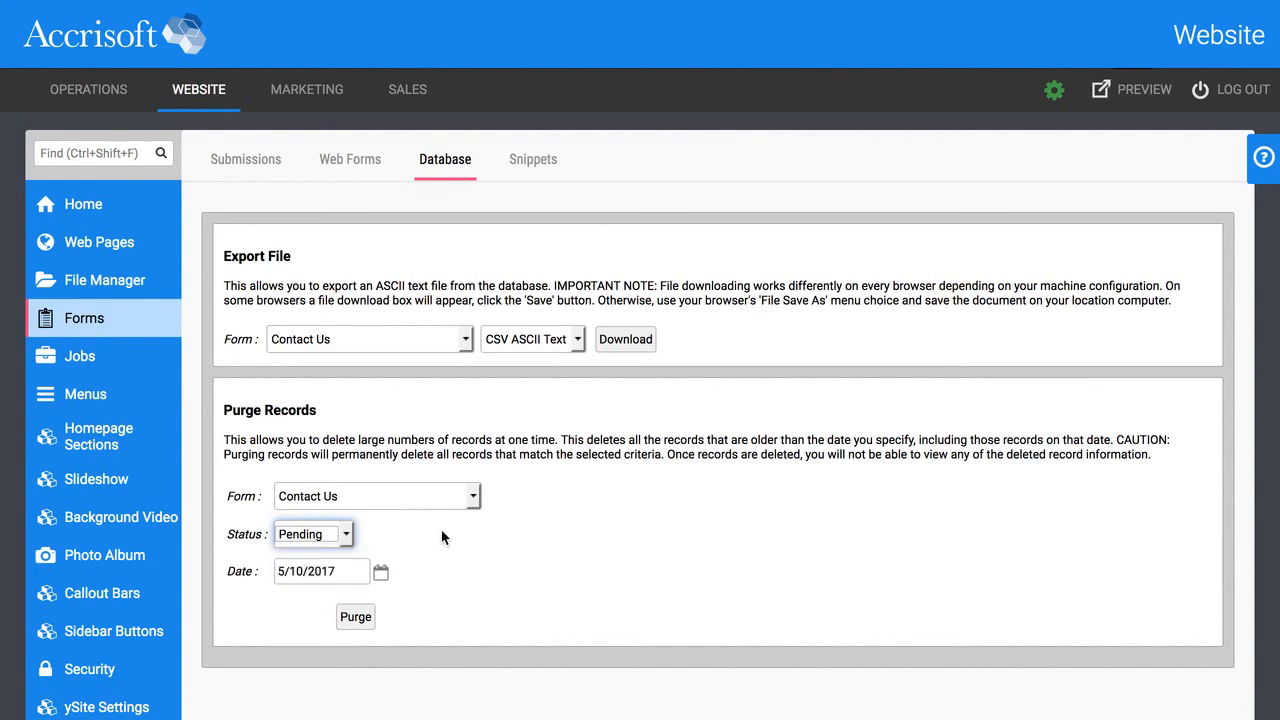
click(271, 162)
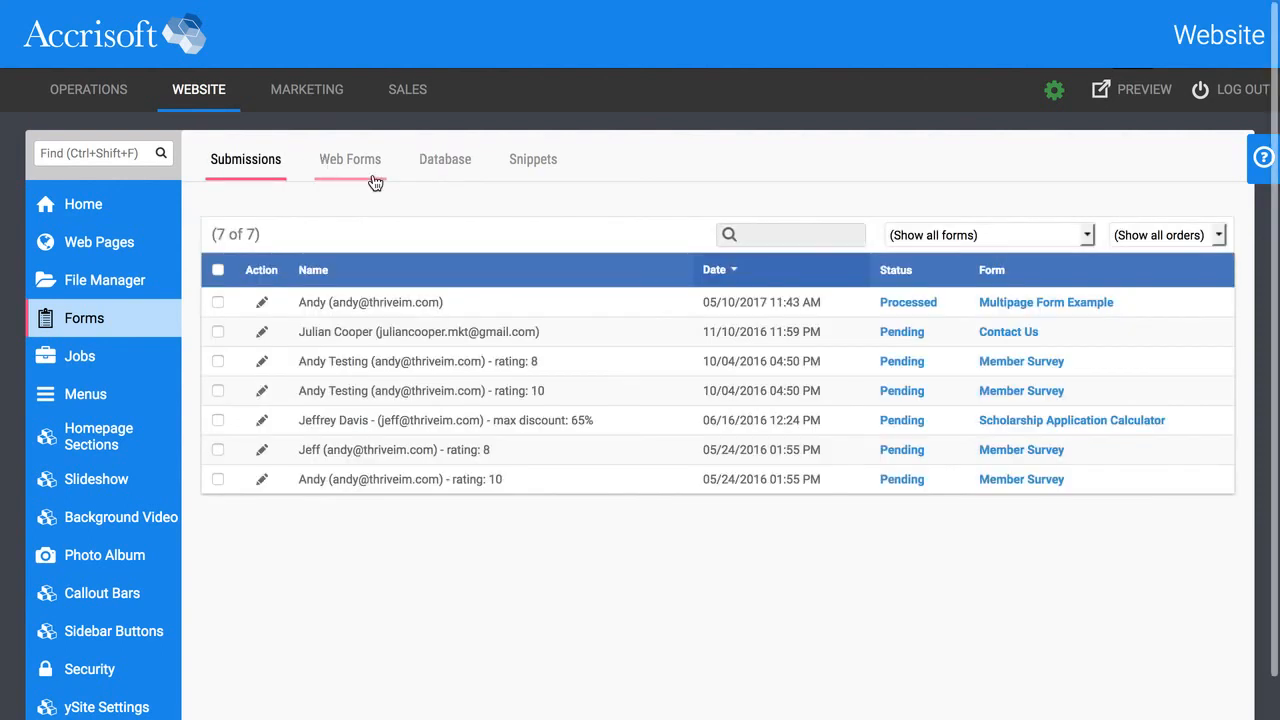